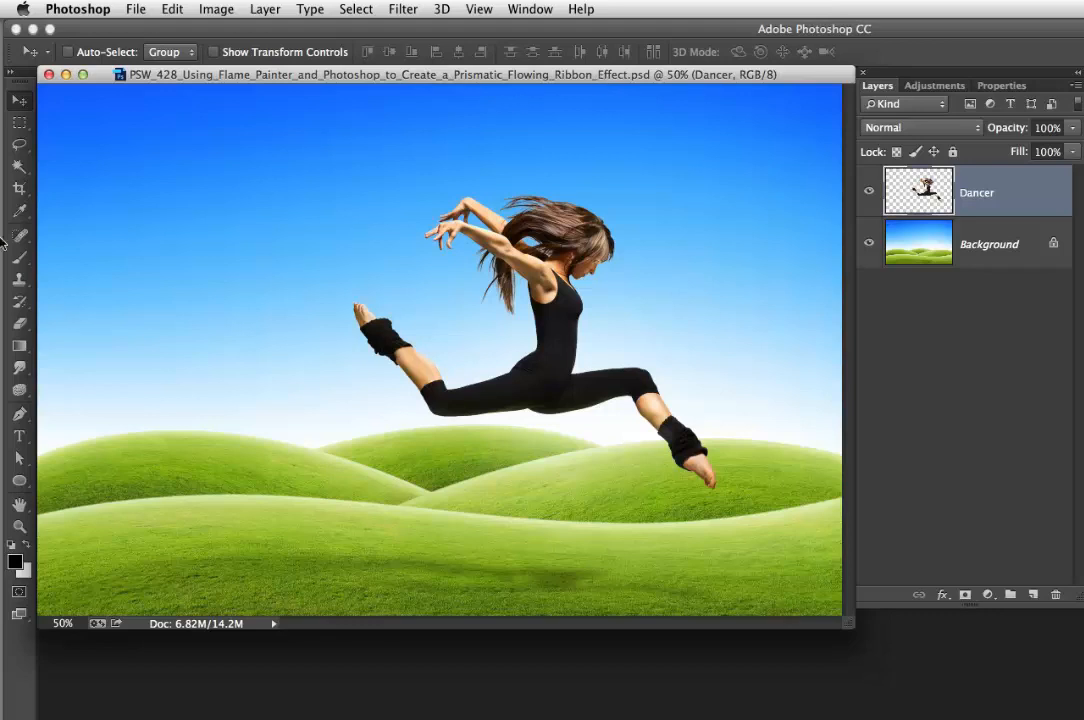
# - Switch from Photoshop to Flame Painter 3 Pro
pyautogui.moveTo(4, 222)
pyautogui.click(19, 277)
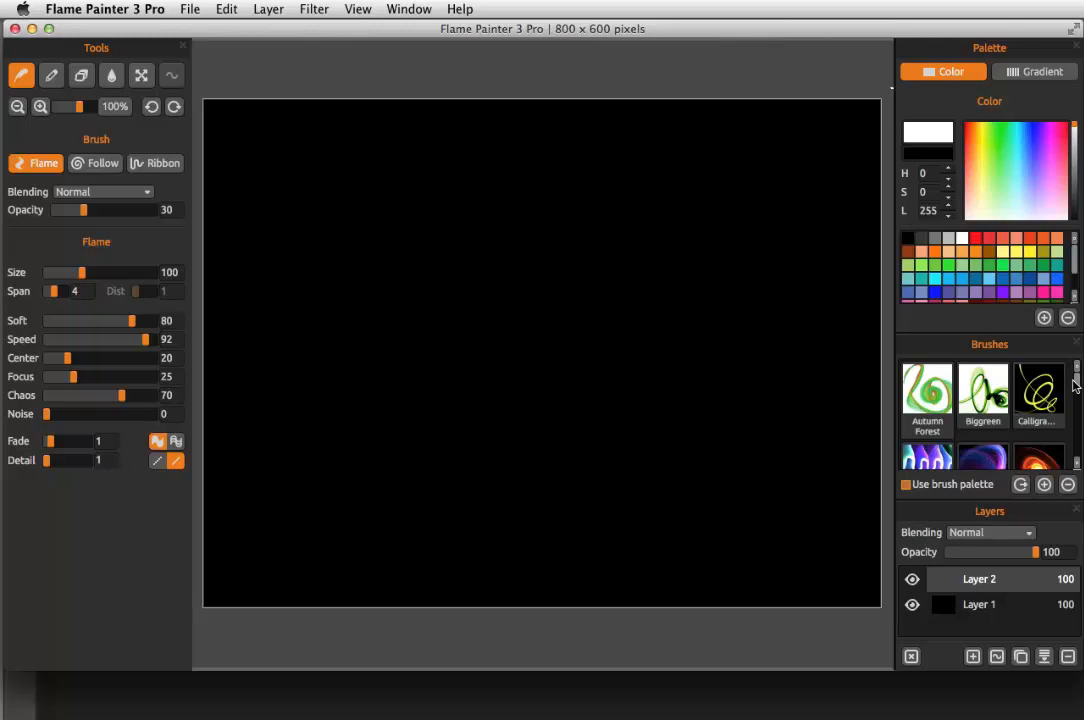
# - Try out the Flame brush preset with several freehand looping and angular strokes on Layer 2, clearing the canvas after each
pyautogui.moveTo(1076, 377); pyautogui.dragTo(1077, 401)
pyautogui.click(1038, 394)
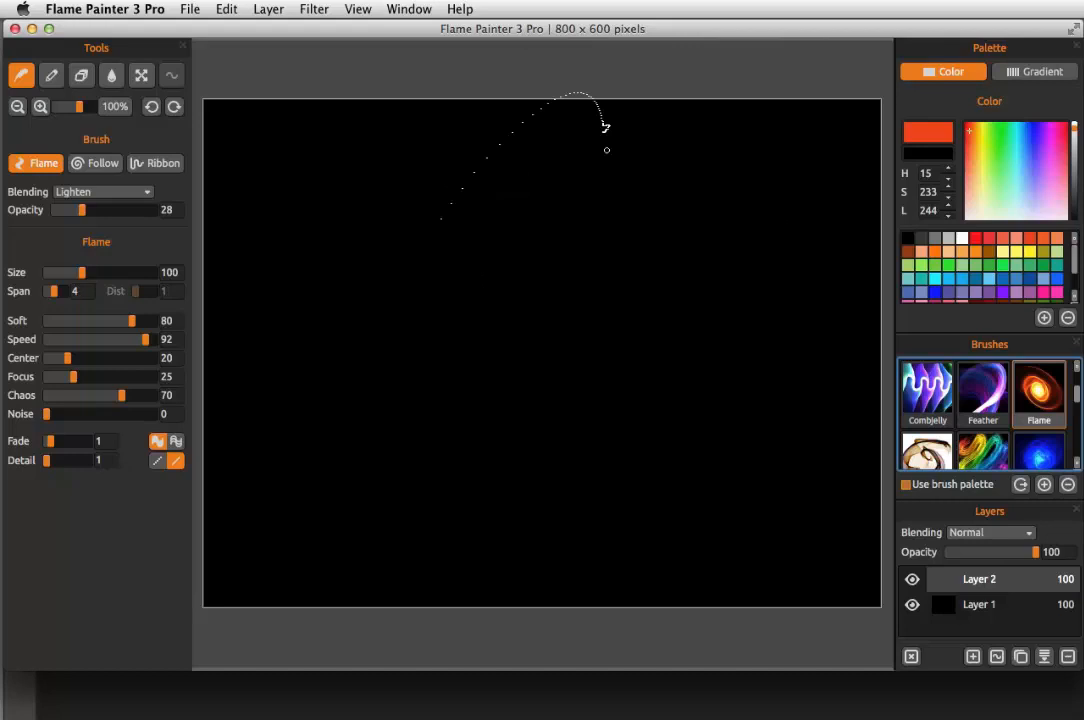
pyautogui.moveTo(595, 135)
pyautogui.mouseDown()
pyautogui.moveTo(402, 382)
pyautogui.moveTo(642, 480)
pyautogui.moveTo(607, 385)
pyautogui.moveTo(561, 445)
pyautogui.mouseUp()
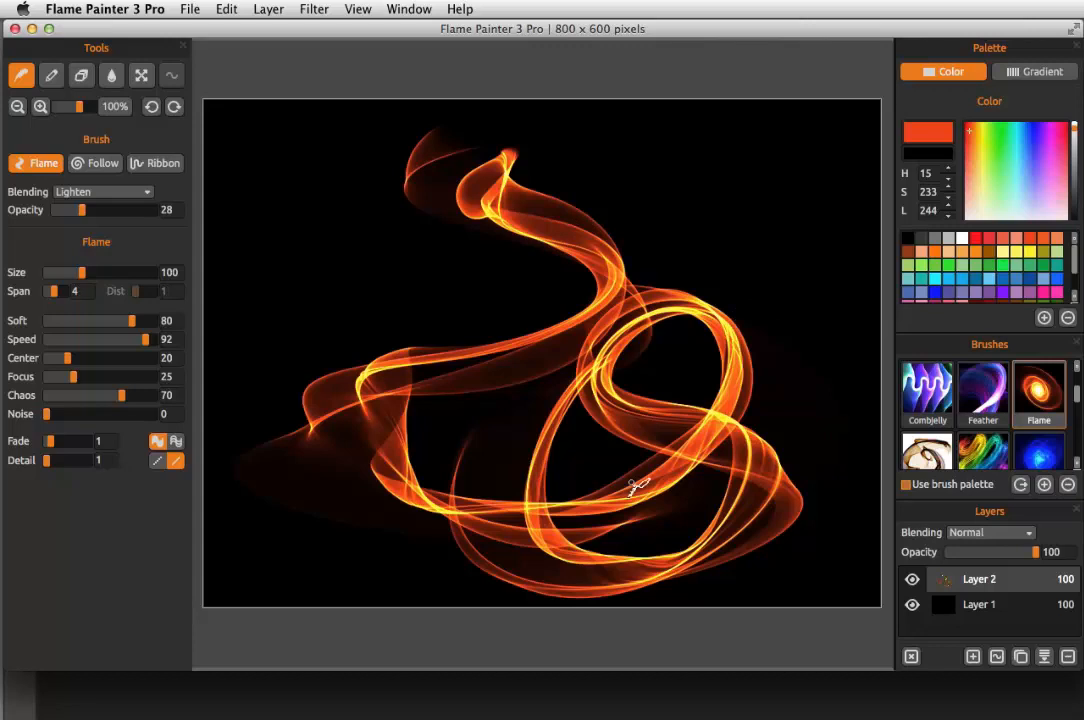
pyautogui.press('Delete')
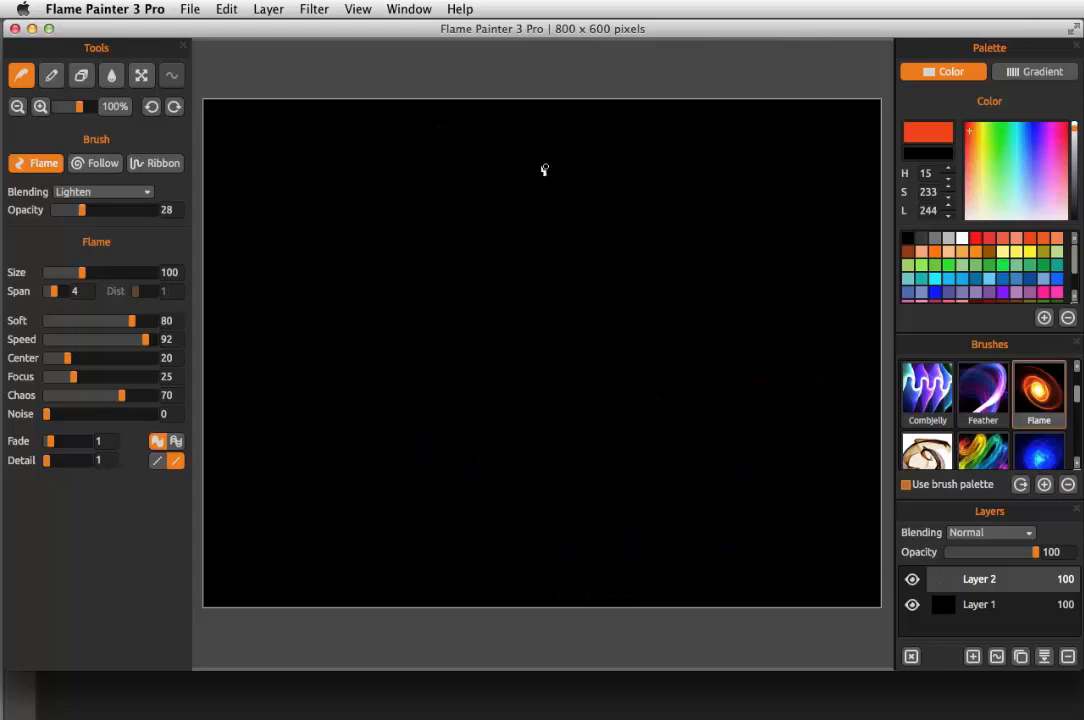
pyautogui.moveTo(538, 148)
pyautogui.mouseDown()
pyautogui.moveTo(506, 181)
pyautogui.moveTo(386, 421)
pyautogui.moveTo(694, 362)
pyautogui.moveTo(561, 490)
pyautogui.moveTo(590, 514)
pyautogui.mouseUp()
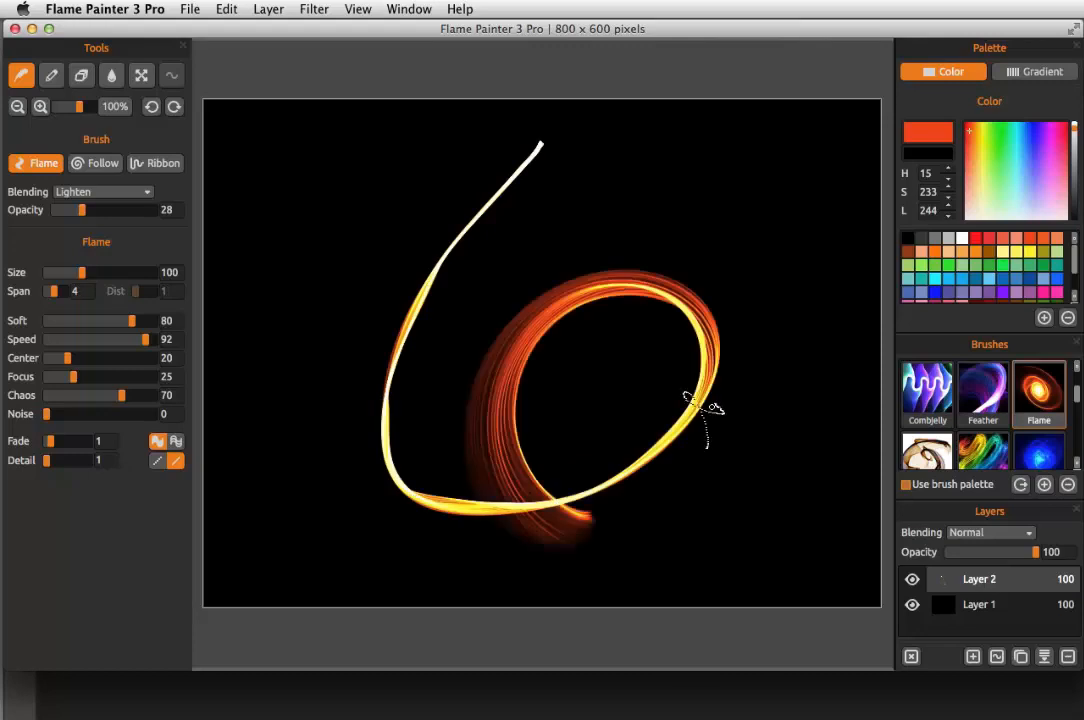
pyautogui.press('Delete')
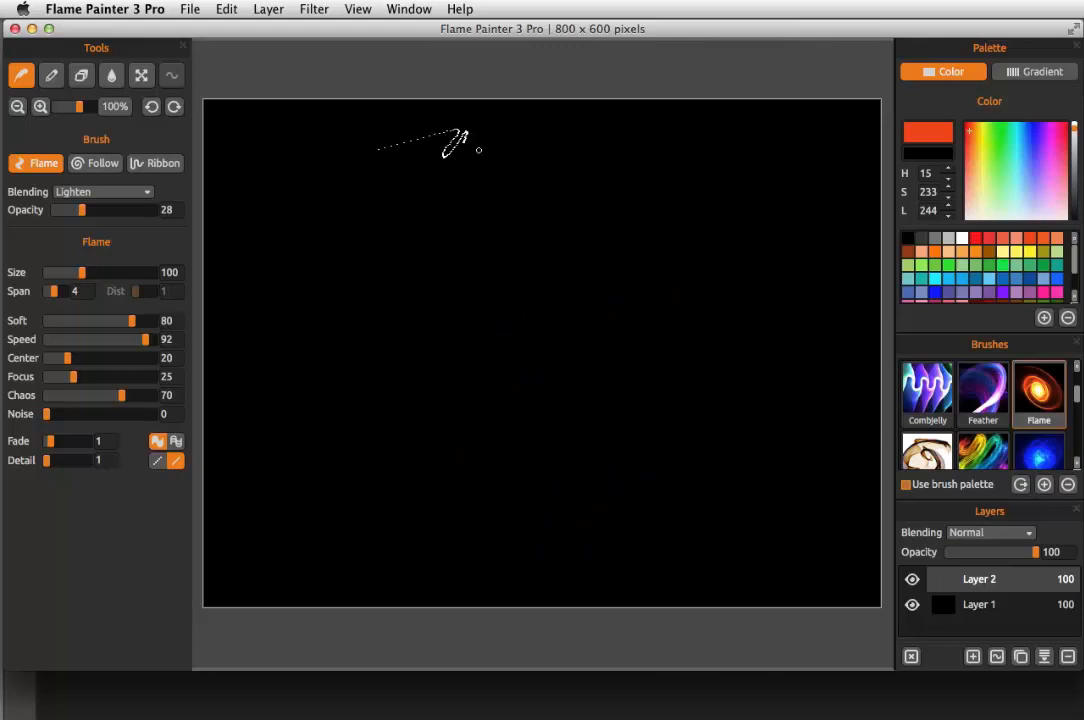
pyautogui.moveTo(497, 140)
pyautogui.mouseDown()
pyautogui.moveTo(411, 252)
pyautogui.moveTo(670, 353)
pyautogui.moveTo(450, 405)
pyautogui.mouseUp()
pyautogui.moveTo(559, 435); pyautogui.dragTo(593, 431)
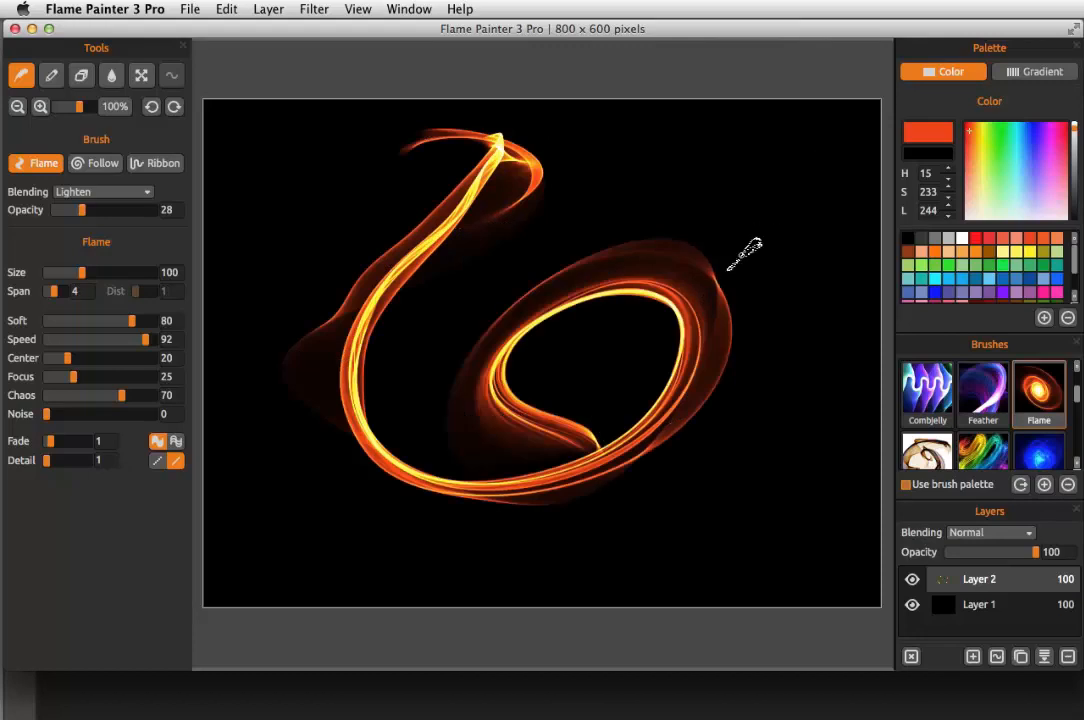
pyautogui.press('Delete')
pyautogui.moveTo(400, 172)
pyautogui.mouseDown()
pyautogui.moveTo(726, 179)
pyautogui.moveTo(511, 410)
pyautogui.moveTo(410, 575)
pyautogui.mouseUp()
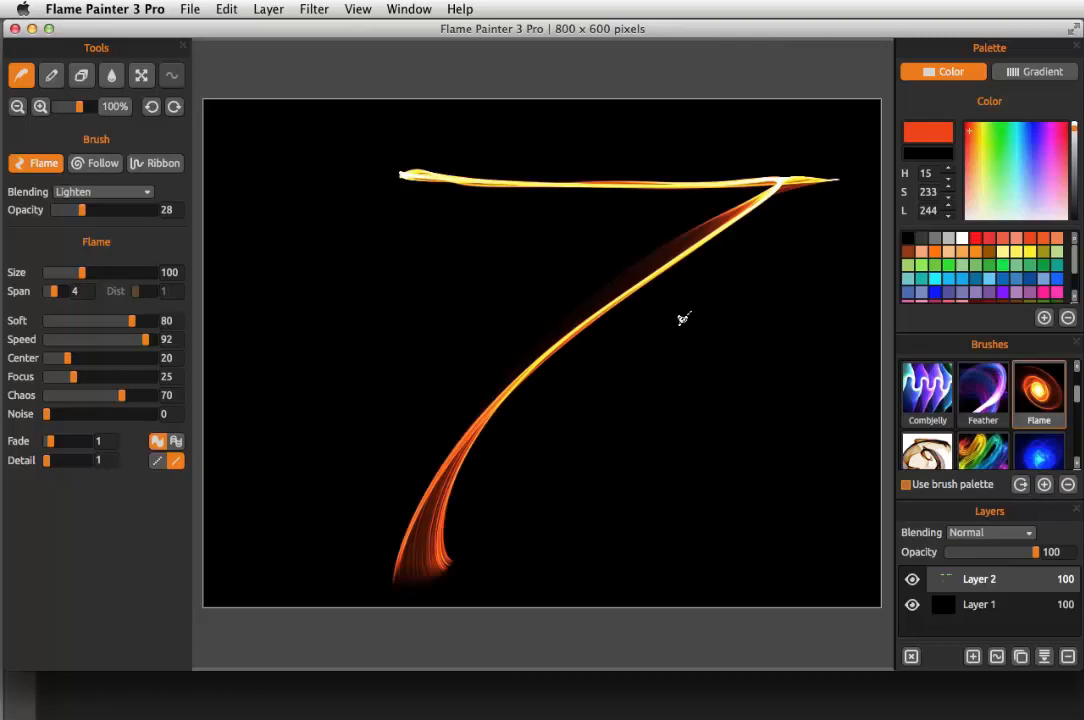
pyautogui.press('Delete')
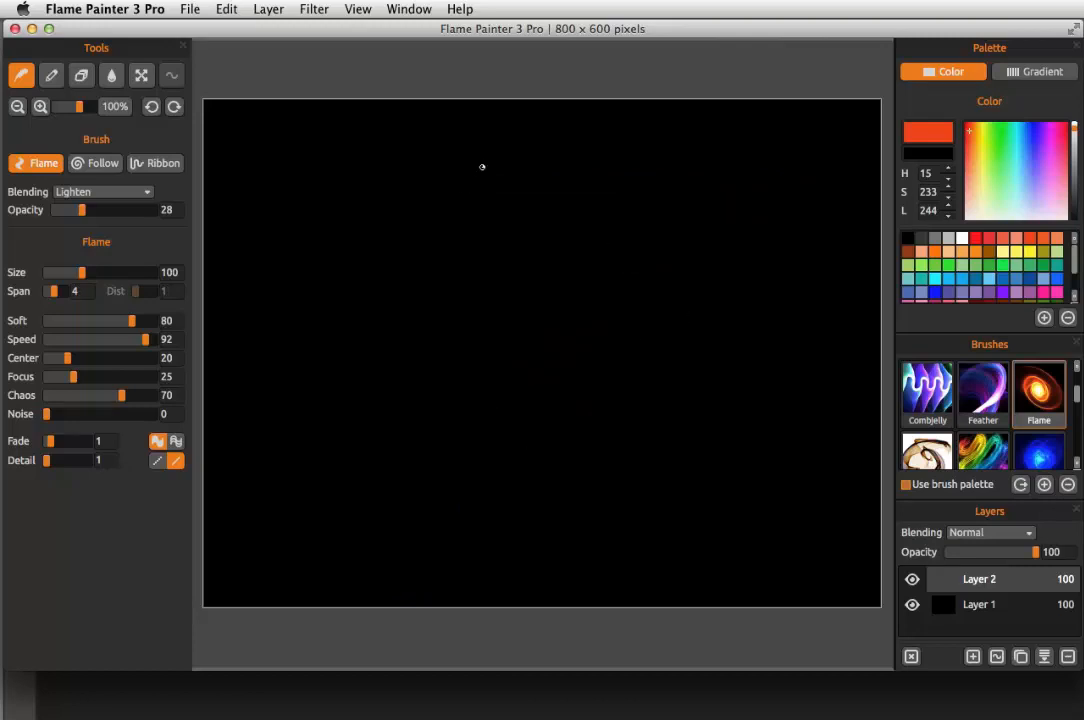
pyautogui.moveTo(393, 167)
pyautogui.mouseDown()
pyautogui.moveTo(598, 174)
pyautogui.moveTo(585, 411)
pyautogui.mouseUp()
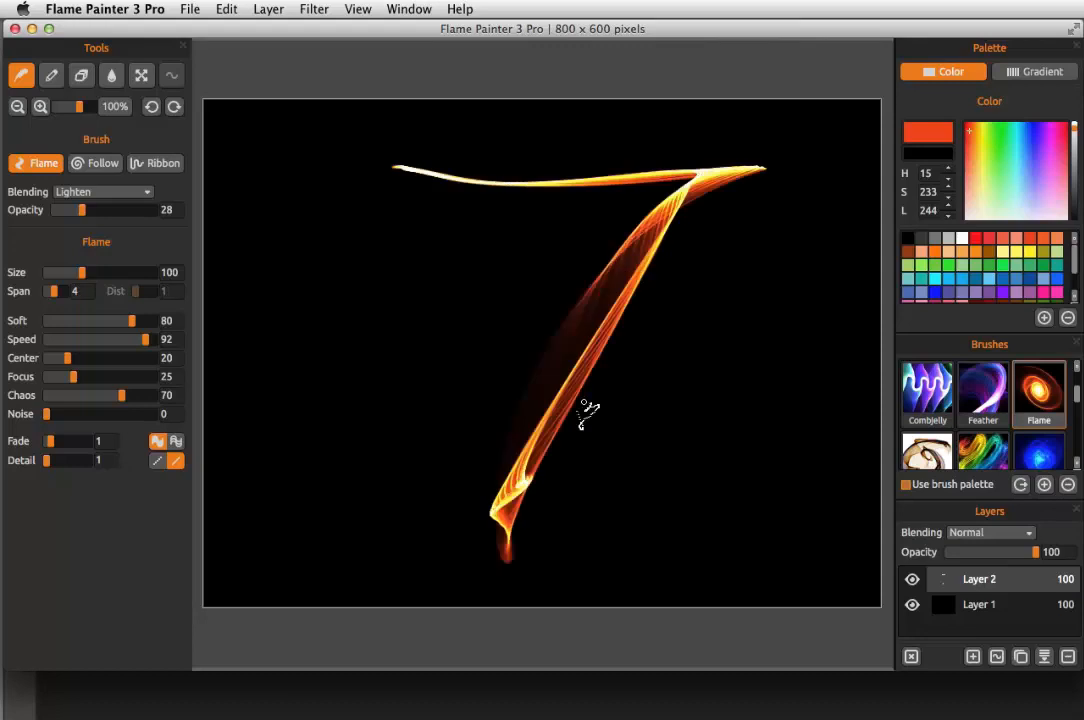
pyautogui.press('Delete')
pyautogui.moveTo(631, 254)
pyautogui.mouseDown()
pyautogui.moveTo(486, 189)
pyautogui.moveTo(414, 198)
pyautogui.moveTo(392, 145)
pyautogui.moveTo(401, 199)
pyautogui.moveTo(397, 152)
pyautogui.moveTo(414, 162)
pyautogui.moveTo(358, 191)
pyautogui.moveTo(371, 232)
pyautogui.moveTo(341, 186)
pyautogui.moveTo(404, 165)
pyautogui.moveTo(387, 223)
pyautogui.moveTo(363, 204)
pyautogui.moveTo(646, 174)
pyautogui.moveTo(411, 387)
pyautogui.moveTo(749, 343)
pyautogui.mouseUp()
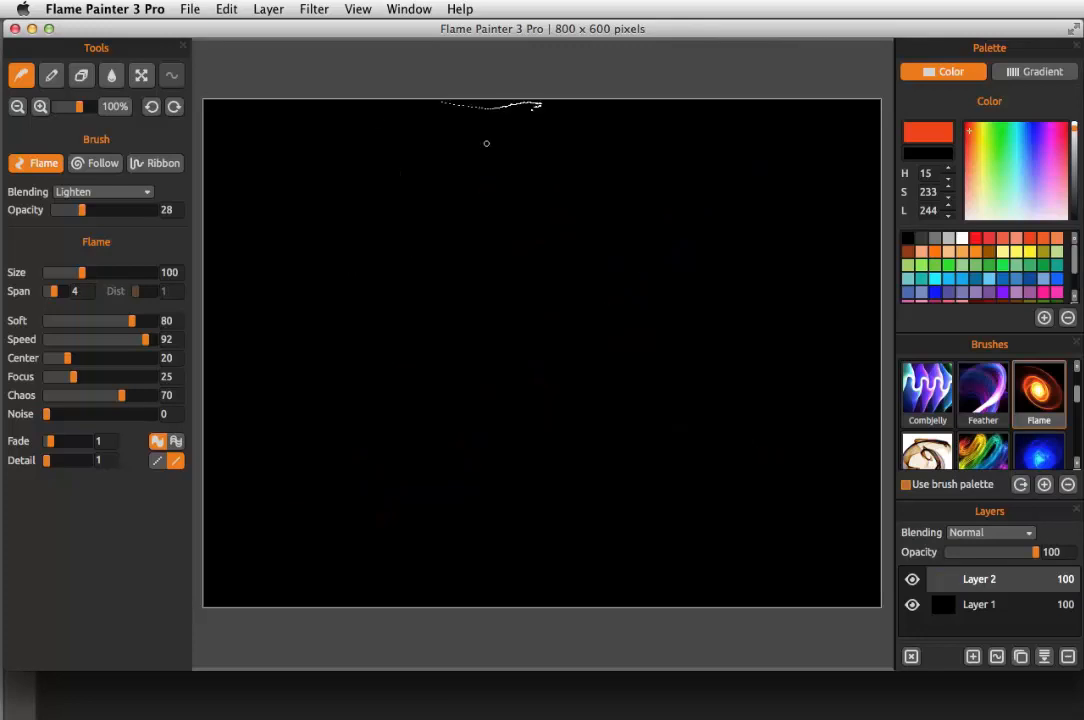
pyautogui.moveTo(479, 145)
pyautogui.mouseDown()
pyautogui.moveTo(457, 247)
pyautogui.moveTo(547, 440)
pyautogui.moveTo(731, 307)
pyautogui.moveTo(799, 467)
pyautogui.moveTo(665, 174)
pyautogui.moveTo(416, 190)
pyautogui.moveTo(421, 505)
pyautogui.moveTo(540, 482)
pyautogui.mouseUp()
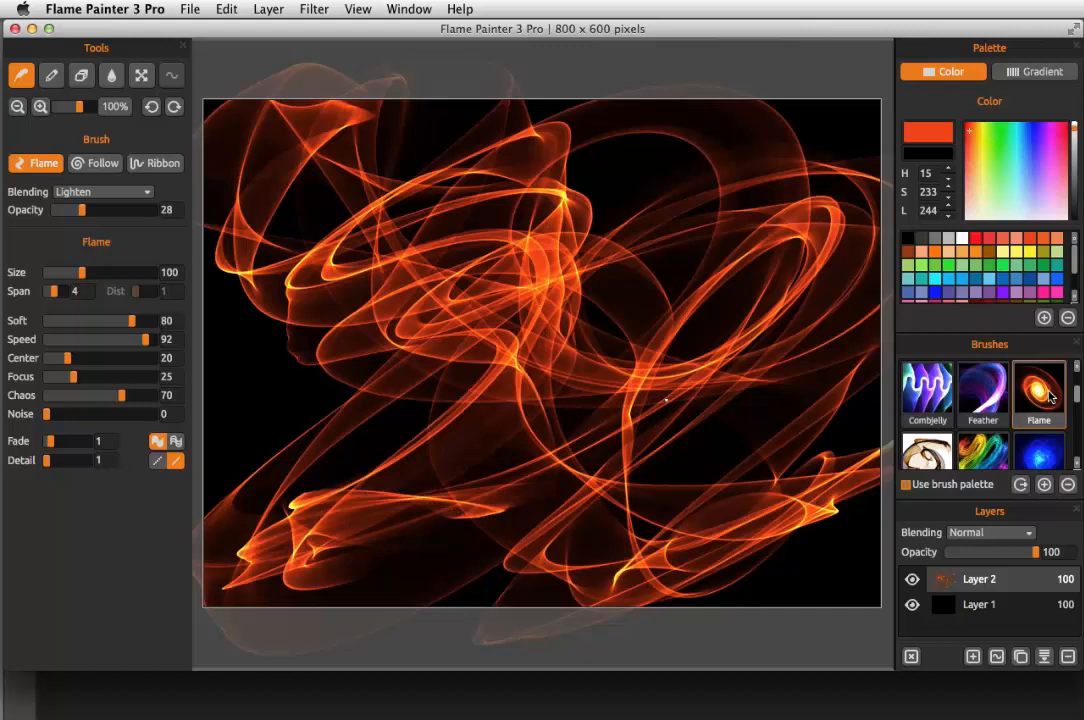
pyautogui.press('BackSpace')
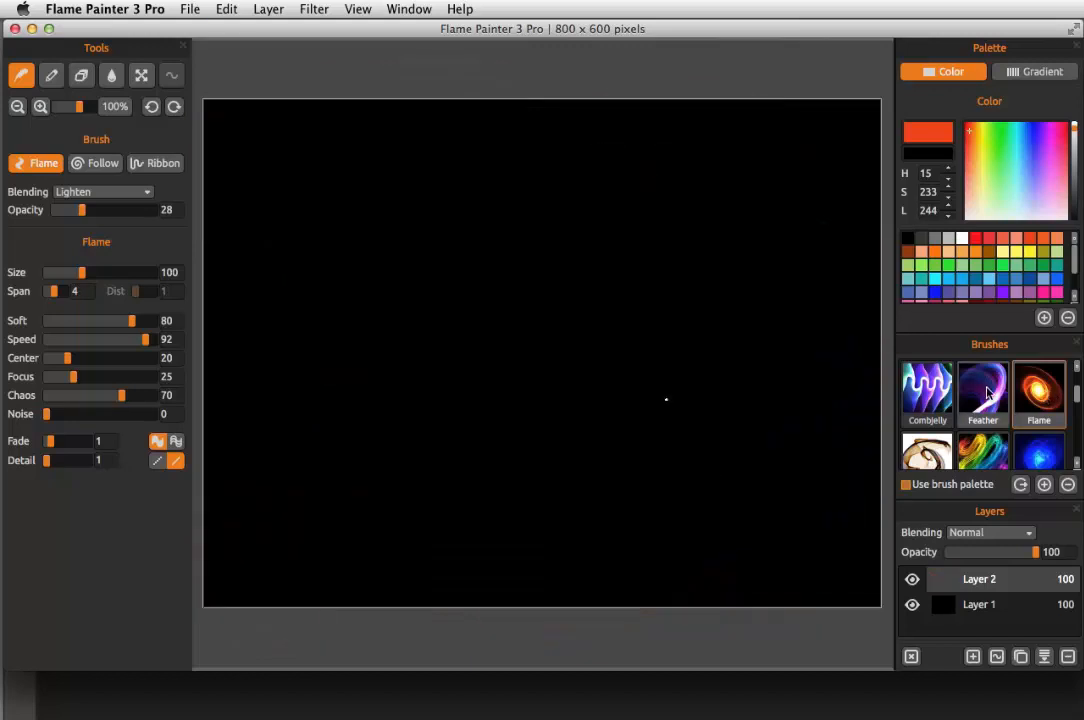
# - Try out the Feather brush preset with two looping freehand strokes on Layer 2, removing each one
pyautogui.click(984, 390)
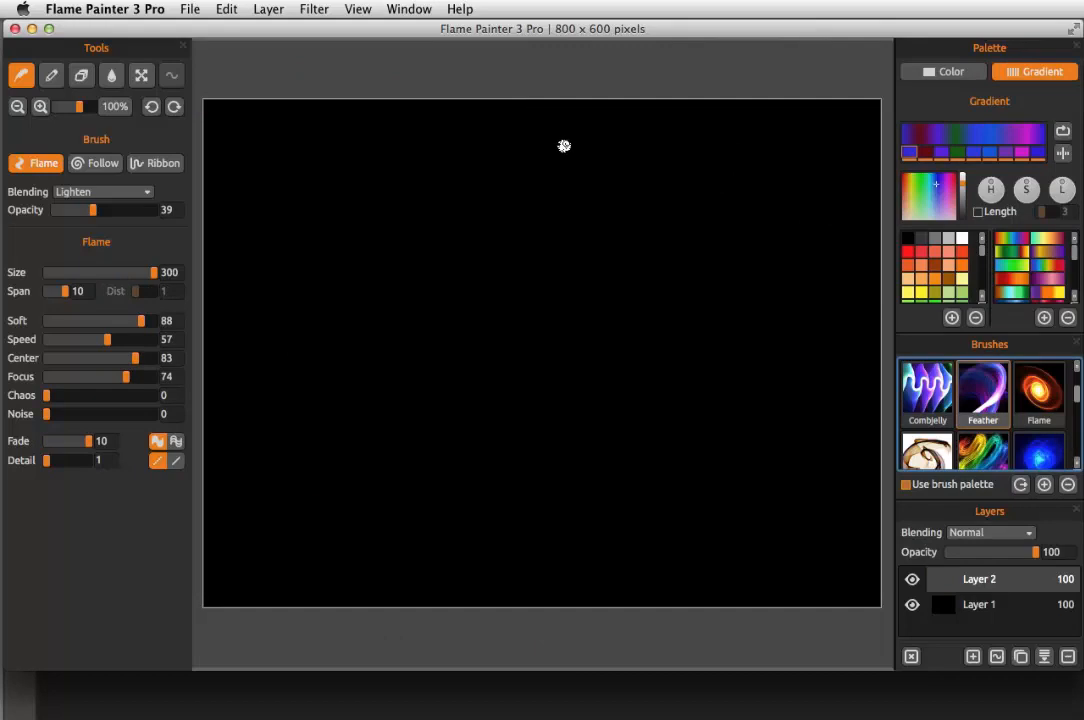
pyautogui.moveTo(561, 145)
pyautogui.mouseDown()
pyautogui.moveTo(525, 213)
pyautogui.moveTo(476, 391)
pyautogui.moveTo(591, 466)
pyautogui.moveTo(588, 390)
pyautogui.moveTo(603, 481)
pyautogui.moveTo(630, 494)
pyautogui.moveTo(624, 455)
pyautogui.mouseUp()
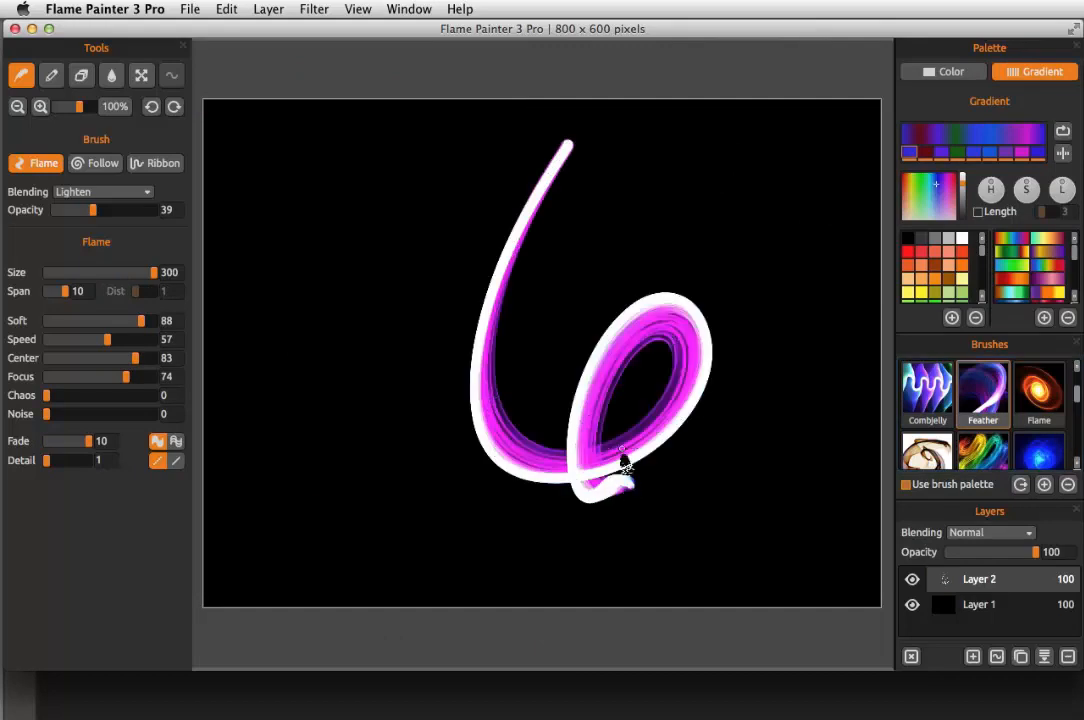
pyautogui.press('BackSpace')
pyautogui.moveTo(606, 378)
pyautogui.mouseDown()
pyautogui.moveTo(546, 183)
pyautogui.moveTo(297, 188)
pyautogui.moveTo(375, 146)
pyautogui.moveTo(447, 178)
pyautogui.moveTo(356, 207)
pyautogui.moveTo(330, 301)
pyautogui.moveTo(430, 140)
pyautogui.moveTo(384, 210)
pyautogui.moveTo(599, 211)
pyautogui.moveTo(347, 510)
pyautogui.moveTo(621, 415)
pyautogui.moveTo(757, 312)
pyautogui.moveTo(645, 542)
pyautogui.moveTo(661, 381)
pyautogui.moveTo(721, 216)
pyautogui.moveTo(460, 376)
pyautogui.moveTo(250, 319)
pyautogui.moveTo(680, 217)
pyautogui.moveTo(628, 101)
pyautogui.moveTo(538, 216)
pyautogui.moveTo(575, 457)
pyautogui.moveTo(805, 249)
pyautogui.mouseUp()
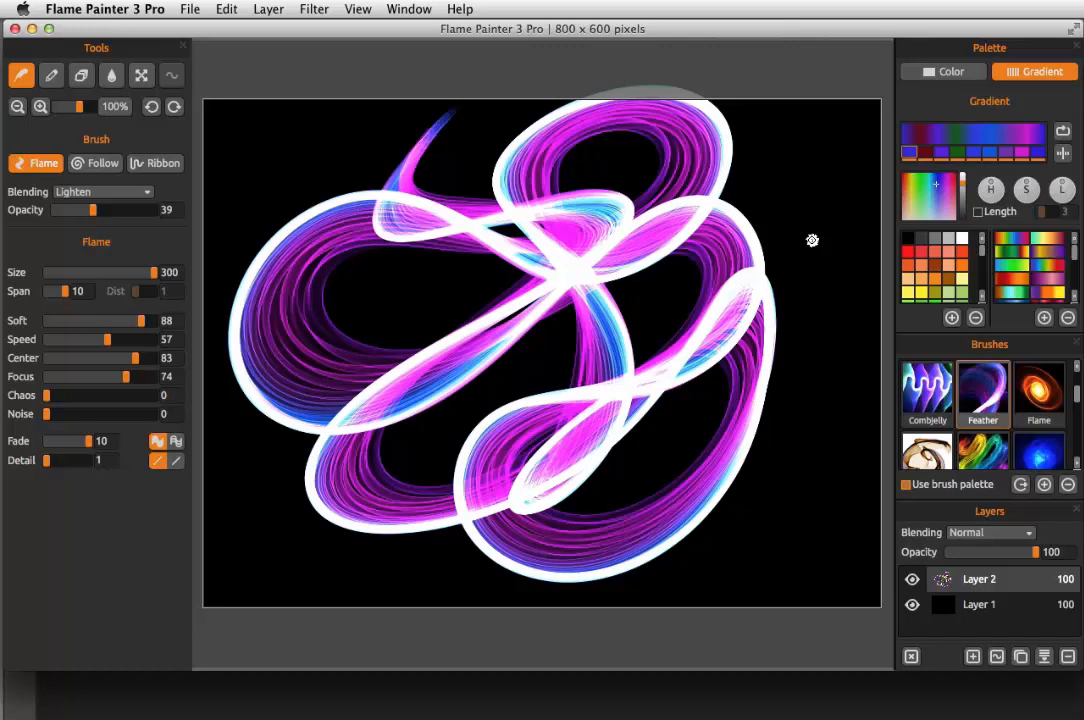
pyautogui.press('super+z')
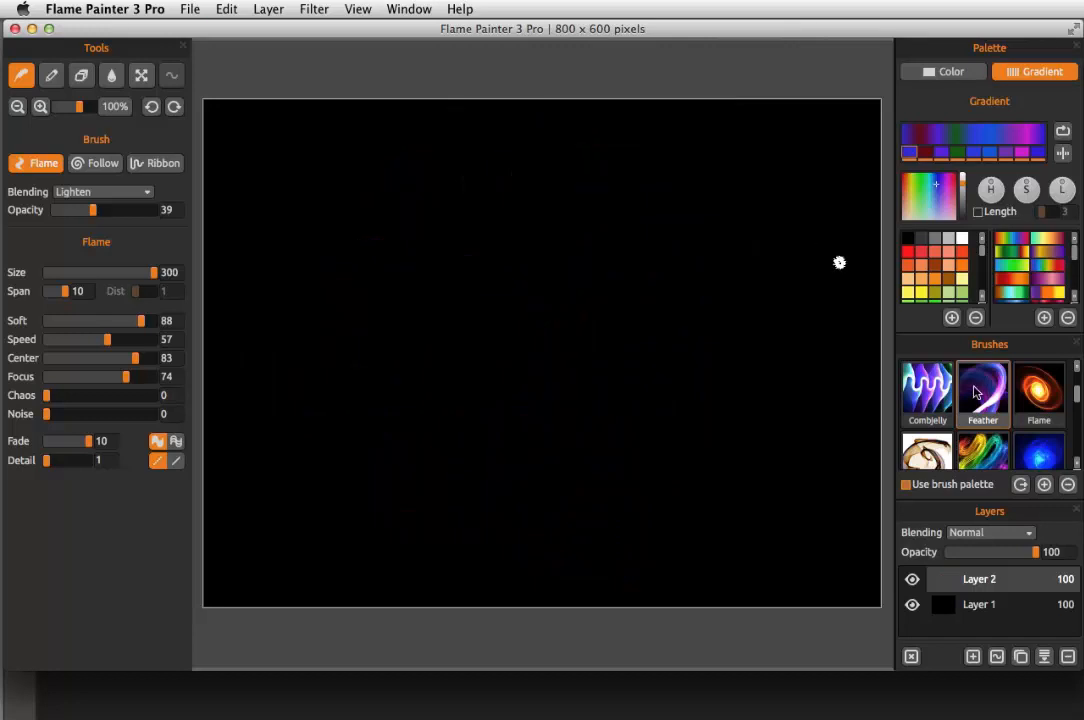
# - Paint a flowing test stroke with the Ribbon brush across Layer 2 and delete that layer
pyautogui.click(154, 164)
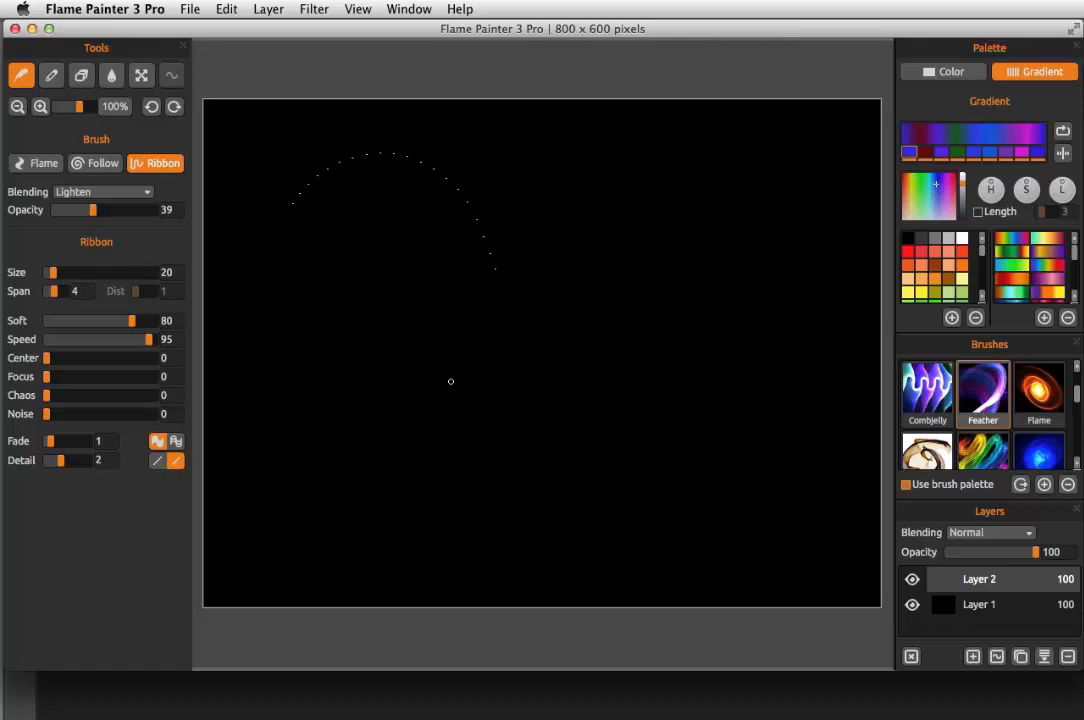
pyautogui.moveTo(287, 242)
pyautogui.mouseDown()
pyautogui.moveTo(477, 137)
pyautogui.moveTo(561, 366)
pyautogui.moveTo(421, 438)
pyautogui.moveTo(385, 513)
pyautogui.moveTo(476, 562)
pyautogui.moveTo(751, 486)
pyautogui.moveTo(809, 356)
pyautogui.moveTo(789, 249)
pyautogui.moveTo(710, 211)
pyautogui.moveTo(726, 361)
pyautogui.moveTo(786, 470)
pyautogui.moveTo(716, 559)
pyautogui.moveTo(538, 576)
pyautogui.moveTo(359, 343)
pyautogui.moveTo(487, 224)
pyautogui.moveTo(670, 198)
pyautogui.moveTo(794, 126)
pyautogui.moveTo(571, 75)
pyautogui.moveTo(373, 162)
pyautogui.moveTo(275, 358)
pyautogui.moveTo(231, 516)
pyautogui.moveTo(257, 154)
pyautogui.moveTo(406, 163)
pyautogui.moveTo(578, 276)
pyautogui.moveTo(714, 396)
pyautogui.moveTo(857, 412)
pyautogui.moveTo(817, 270)
pyautogui.mouseUp()
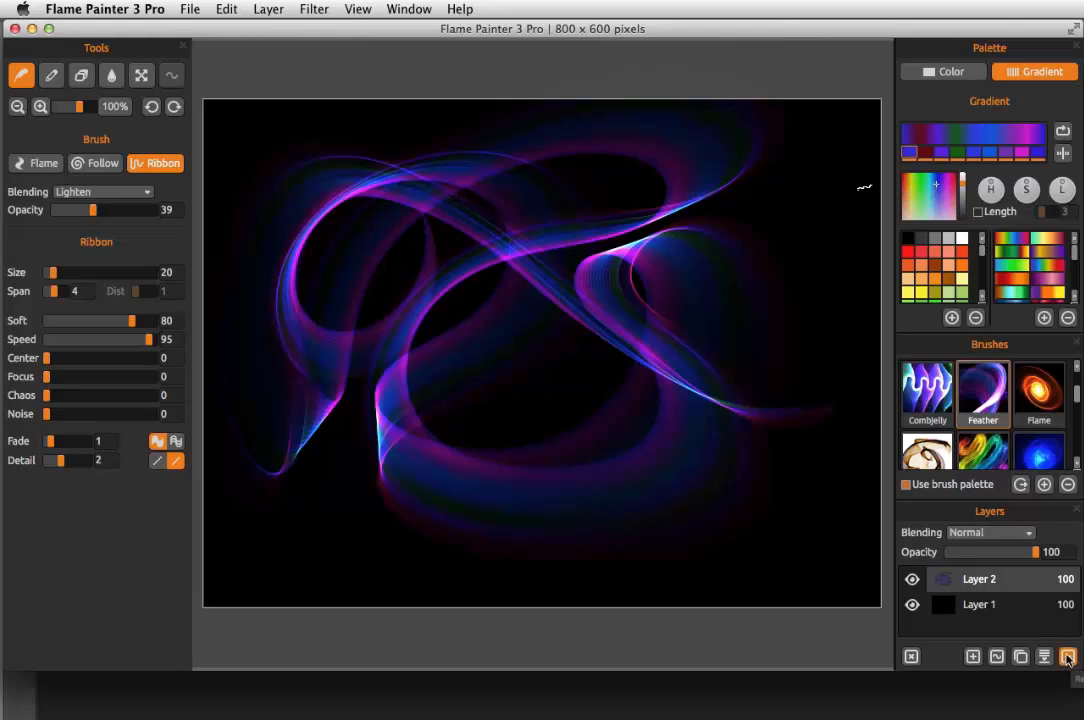
pyautogui.click(1068, 657)
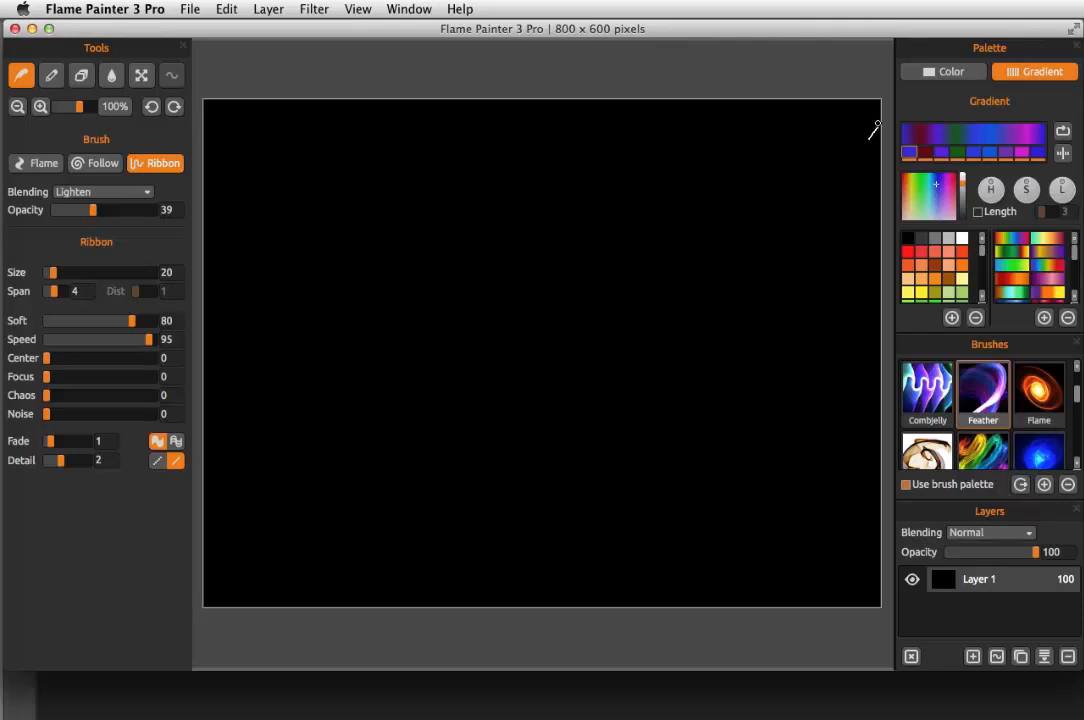
# - Discard the test canvas without saving and open PSW_428_Using_Flame_Painter_and_Photoshop_to_Create_a_Prismatic_Flowing_Ribbon_Effect.psd
pyautogui.click(192, 10)
pyautogui.click(211, 46)
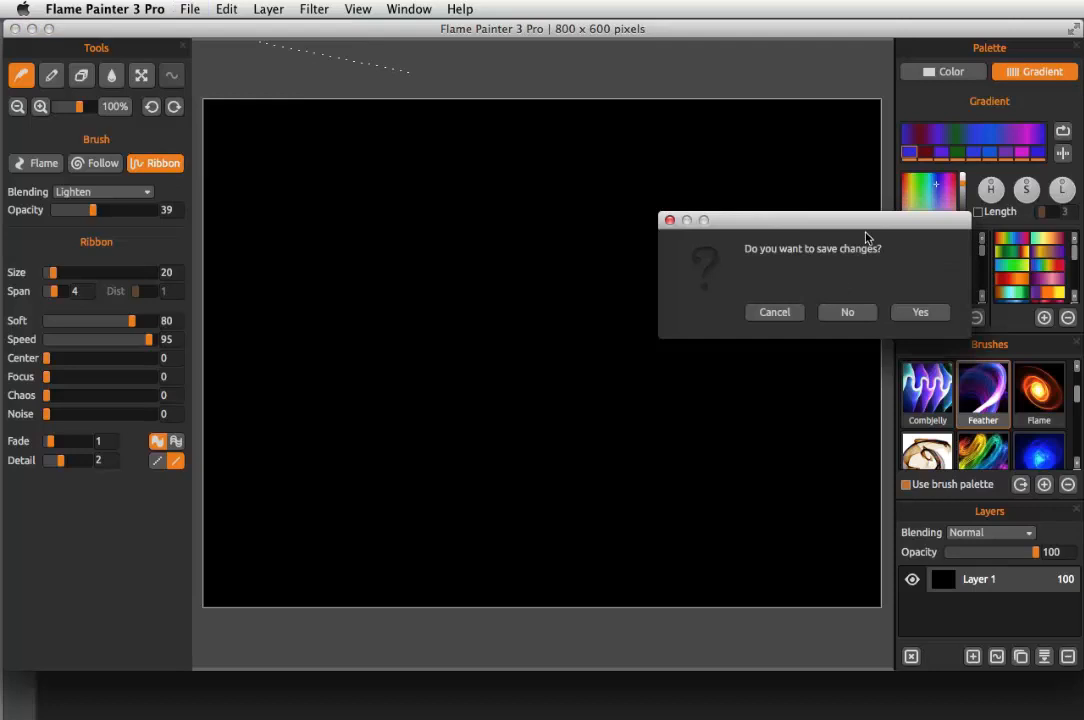
pyautogui.click(846, 313)
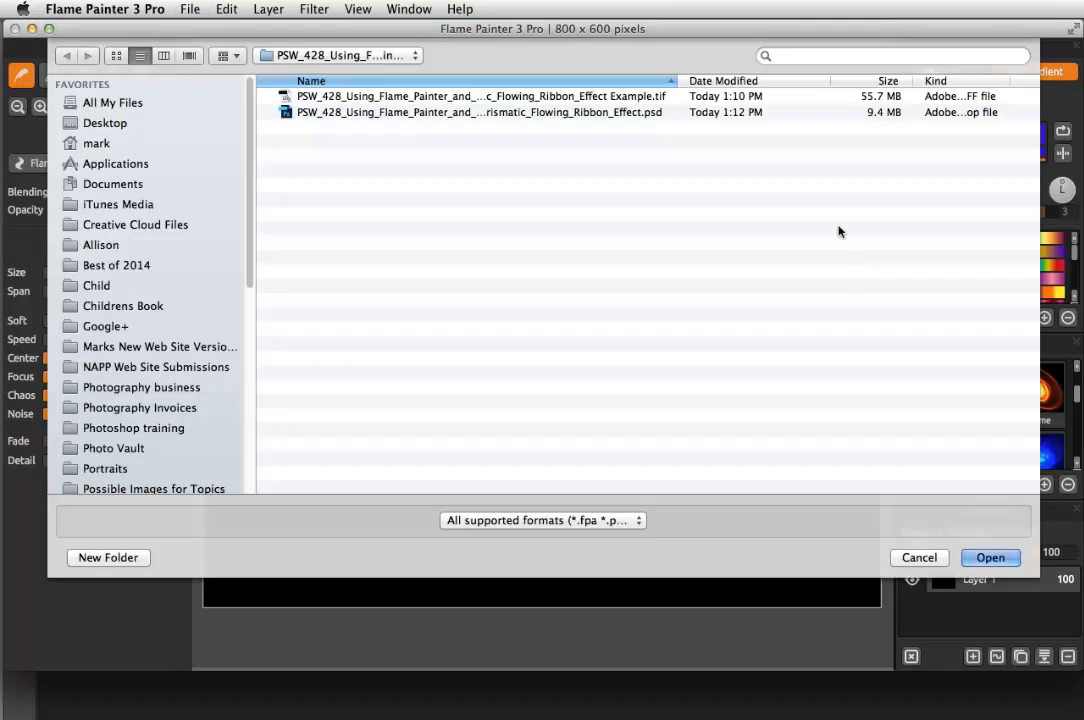
pyautogui.click(628, 113)
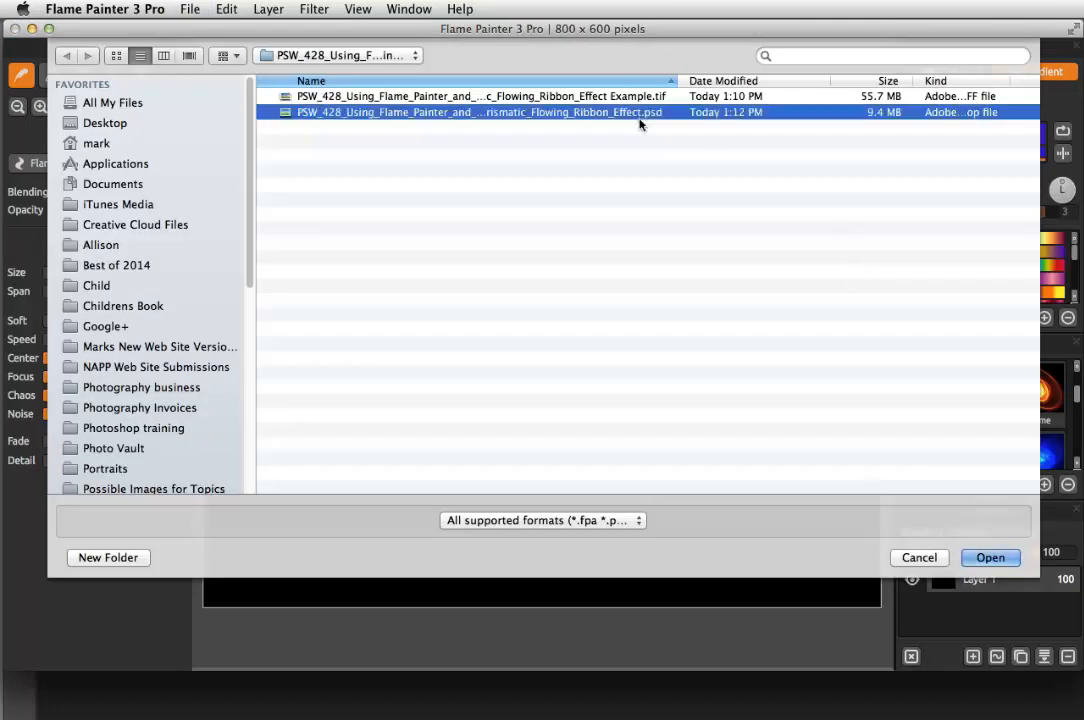
pyautogui.click(989, 558)
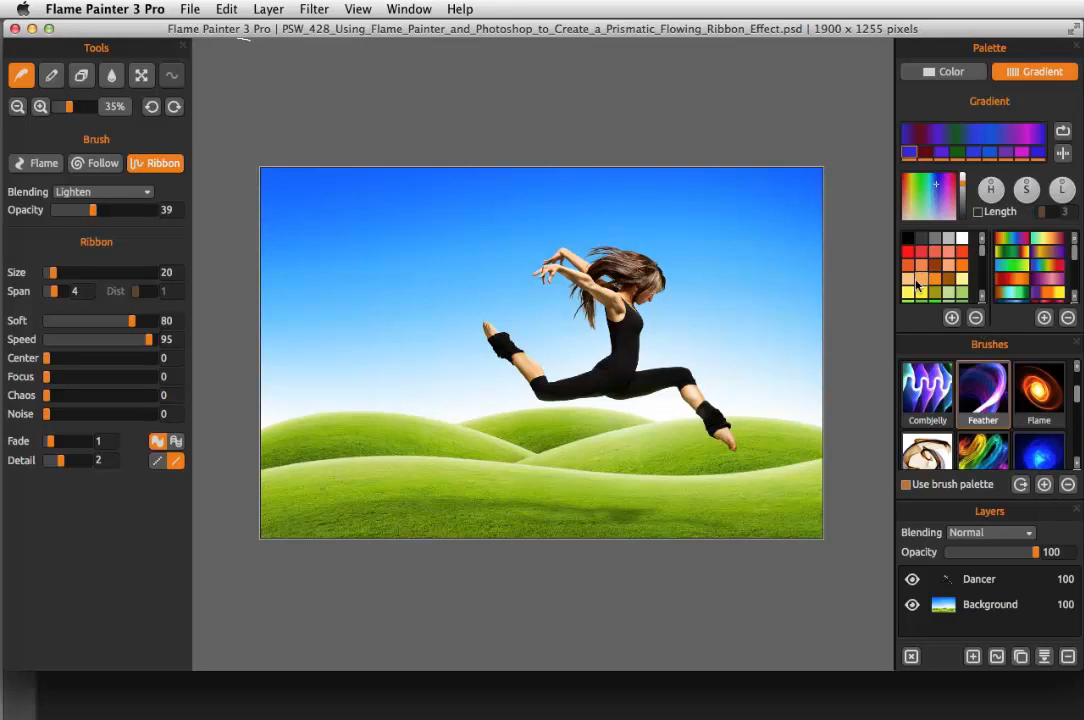
# - Save the document as a new Photoshop Image (*.psd) in the same folder, adding " fp" to the end of its file name
pyautogui.click(192, 12)
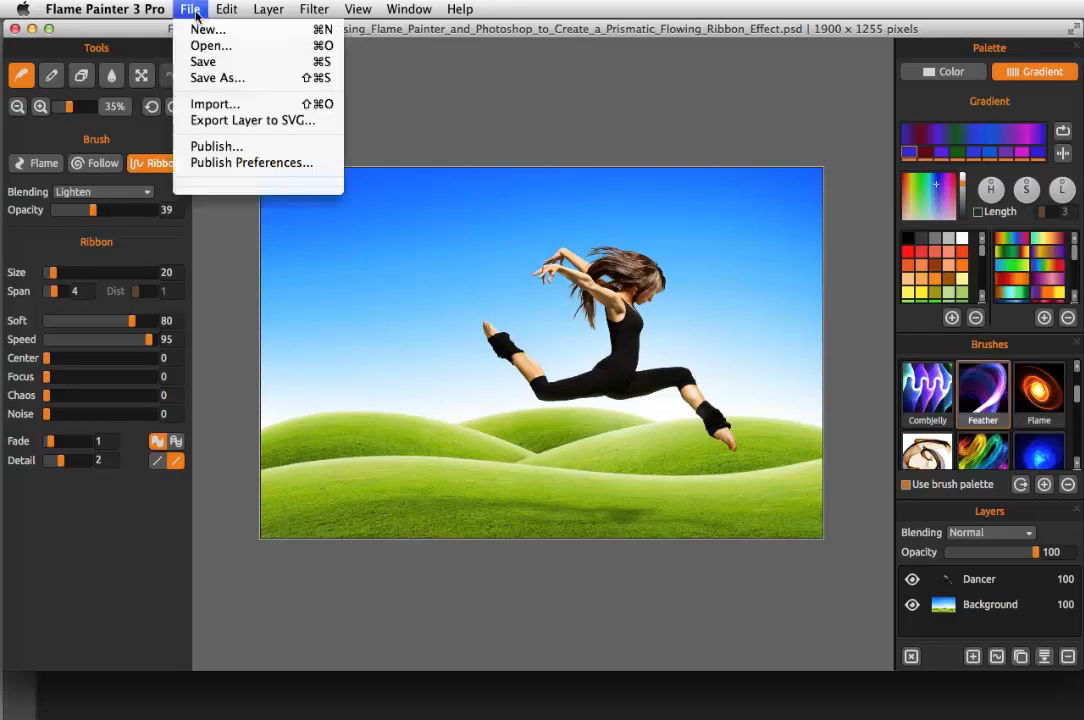
pyautogui.click(200, 74)
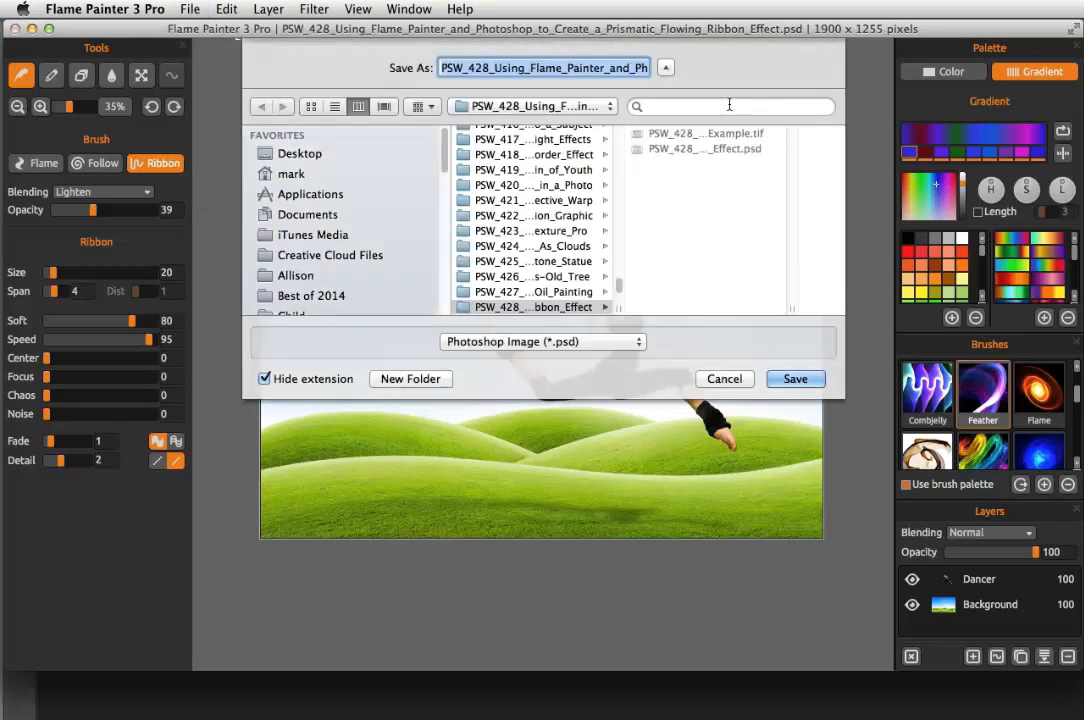
pyautogui.click(622, 66)
pyautogui.moveTo(630, 67)
pyautogui.mouseDown()
pyautogui.moveTo(699, 64)
pyautogui.moveTo(632, 43)
pyautogui.mouseUp()
pyautogui.click(648, 70)
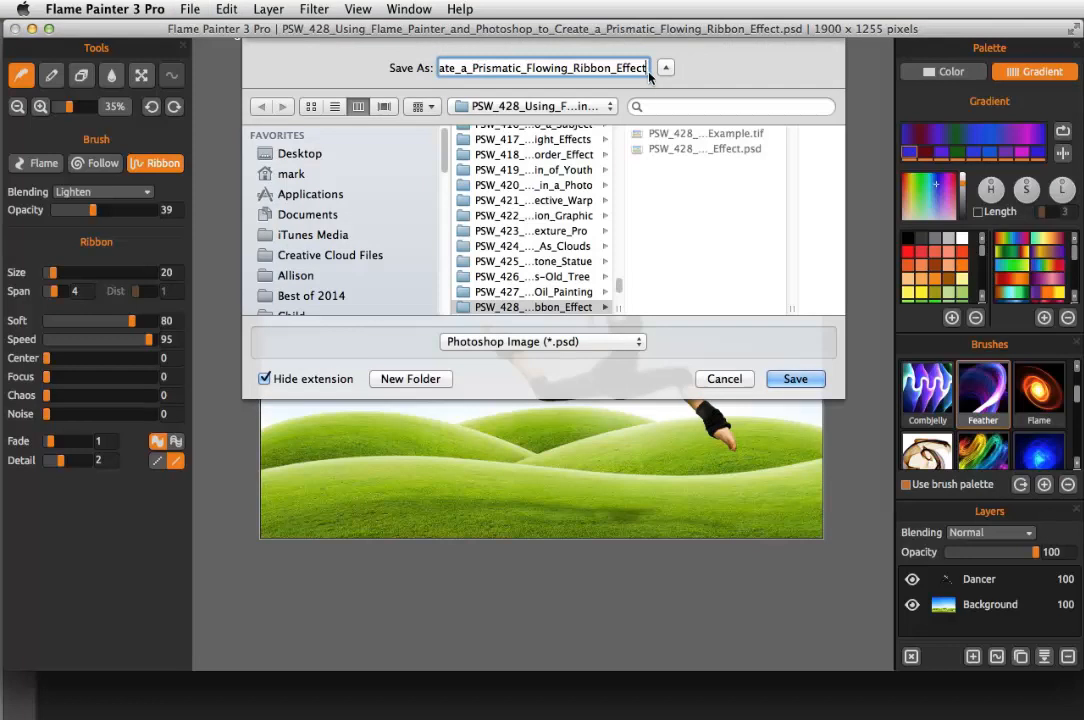
pyautogui.write('fp')
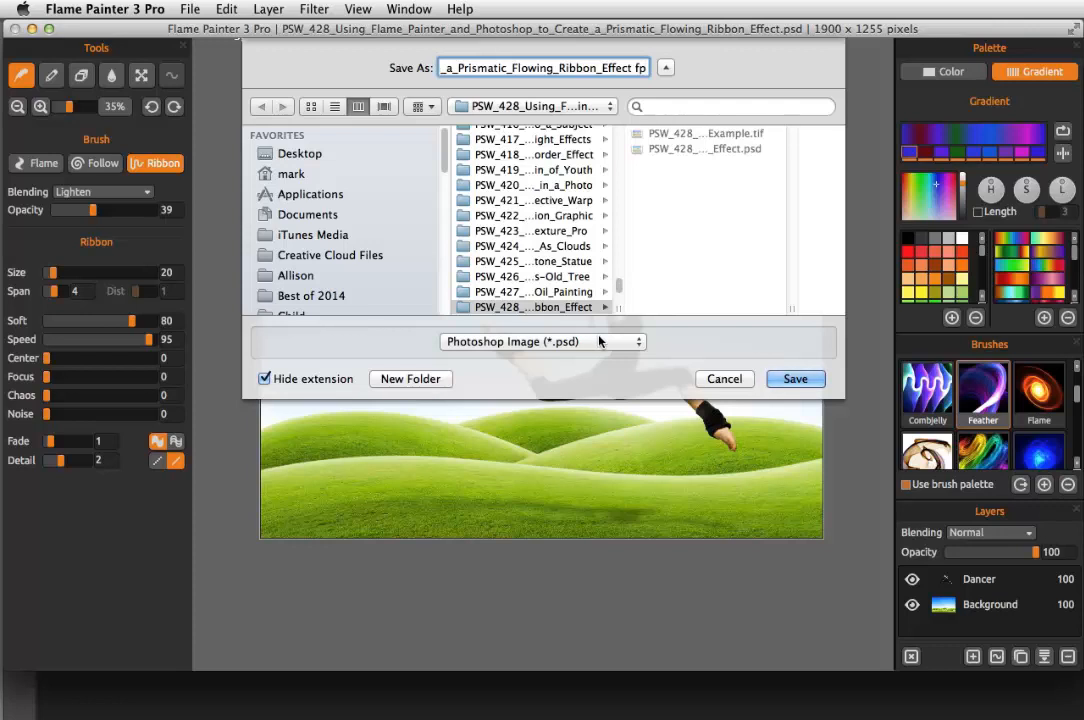
pyautogui.click(793, 379)
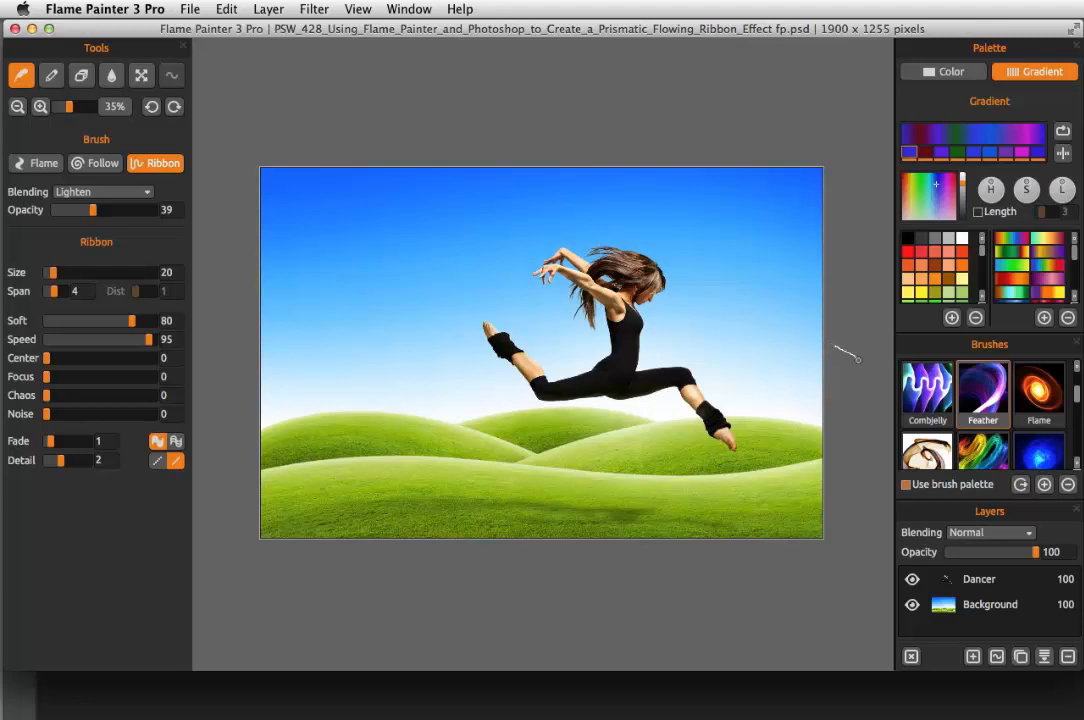
# - Set up the Feather preset as a Ribbon brush with the gold gradient as its colours
pyautogui.click(985, 395)
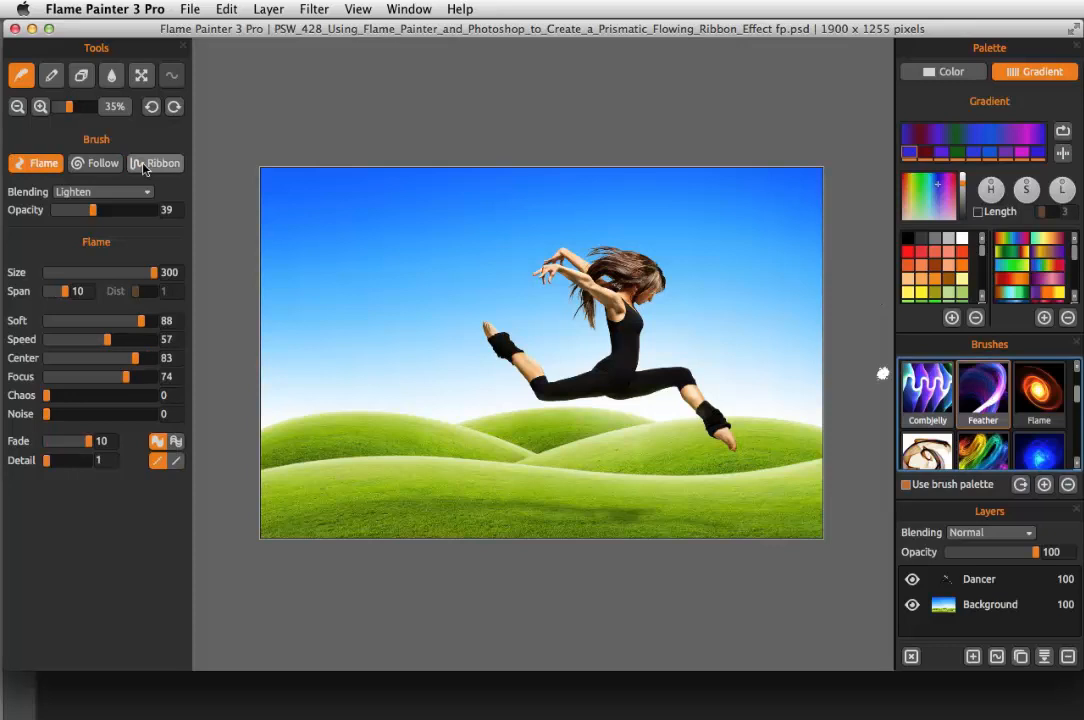
pyautogui.click(173, 166)
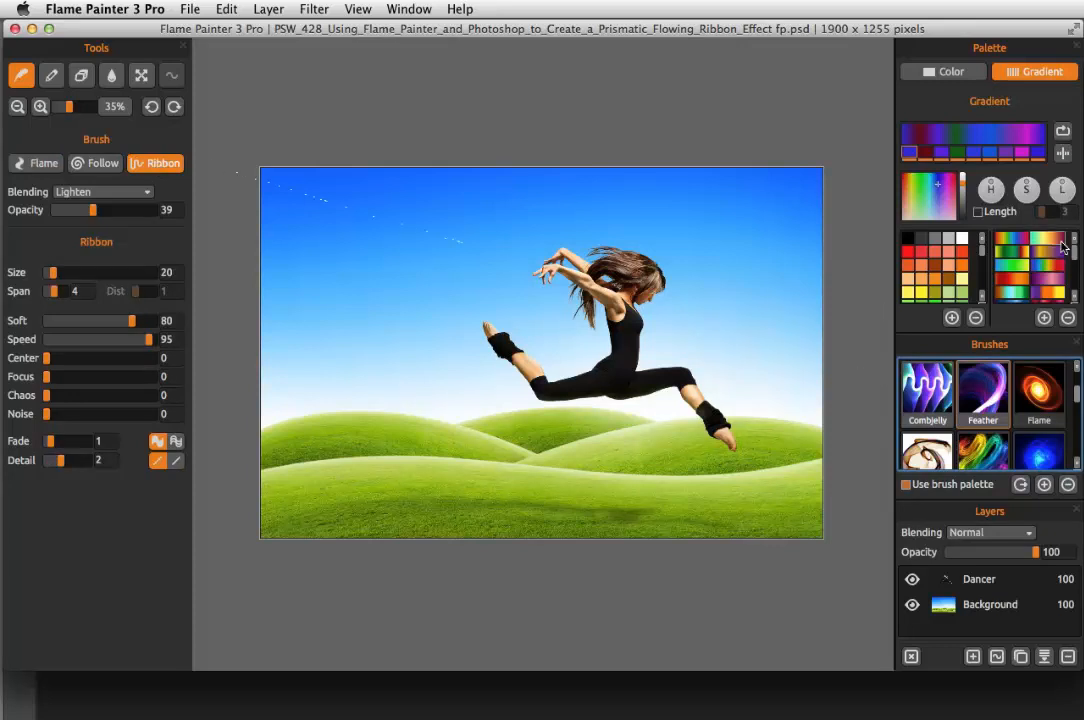
pyautogui.moveTo(1073, 256); pyautogui.dragTo(1073, 284)
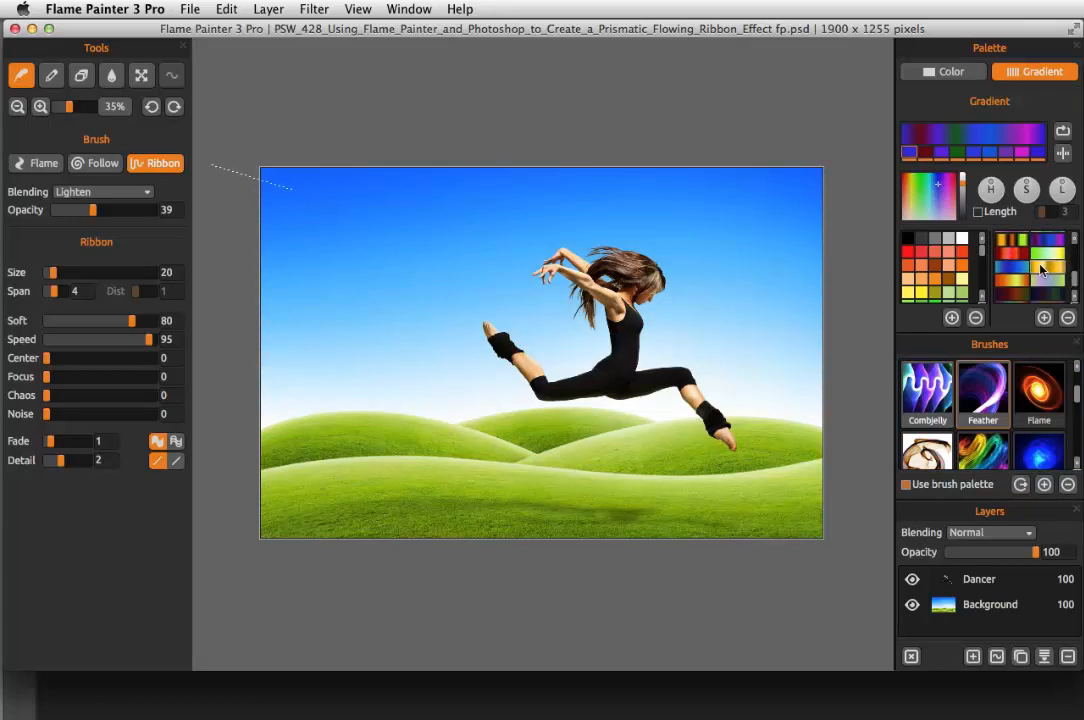
pyautogui.click(1045, 268)
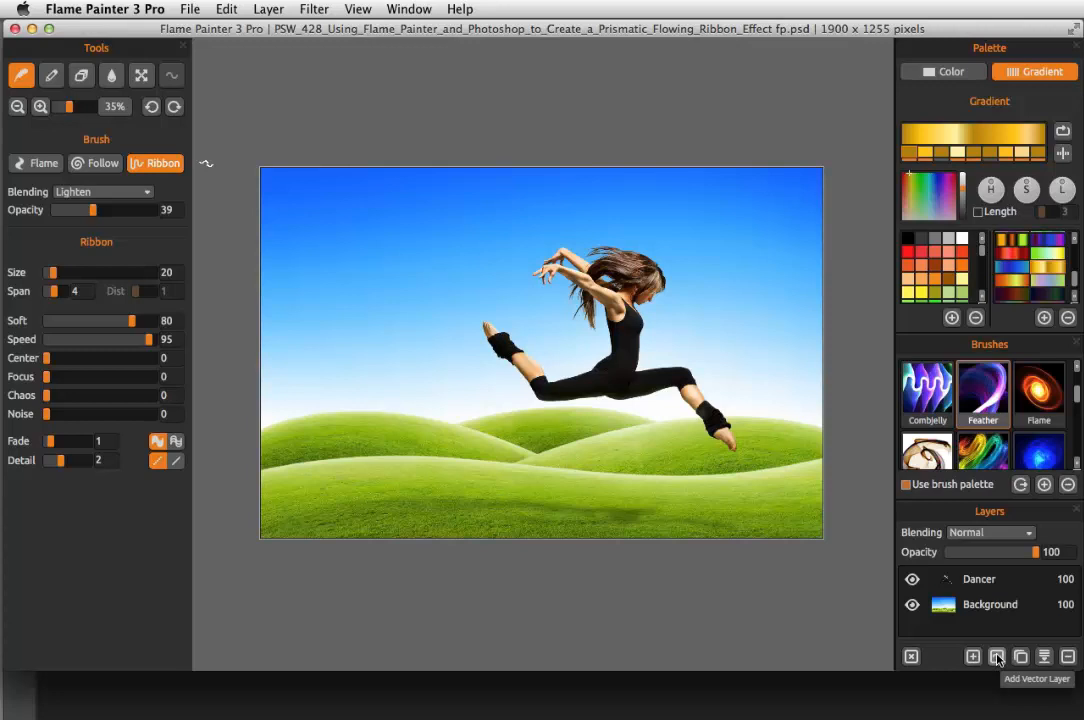
# - Add a vector layer above the Dancer layer for the ribbon strokes
pyautogui.click(997, 658)
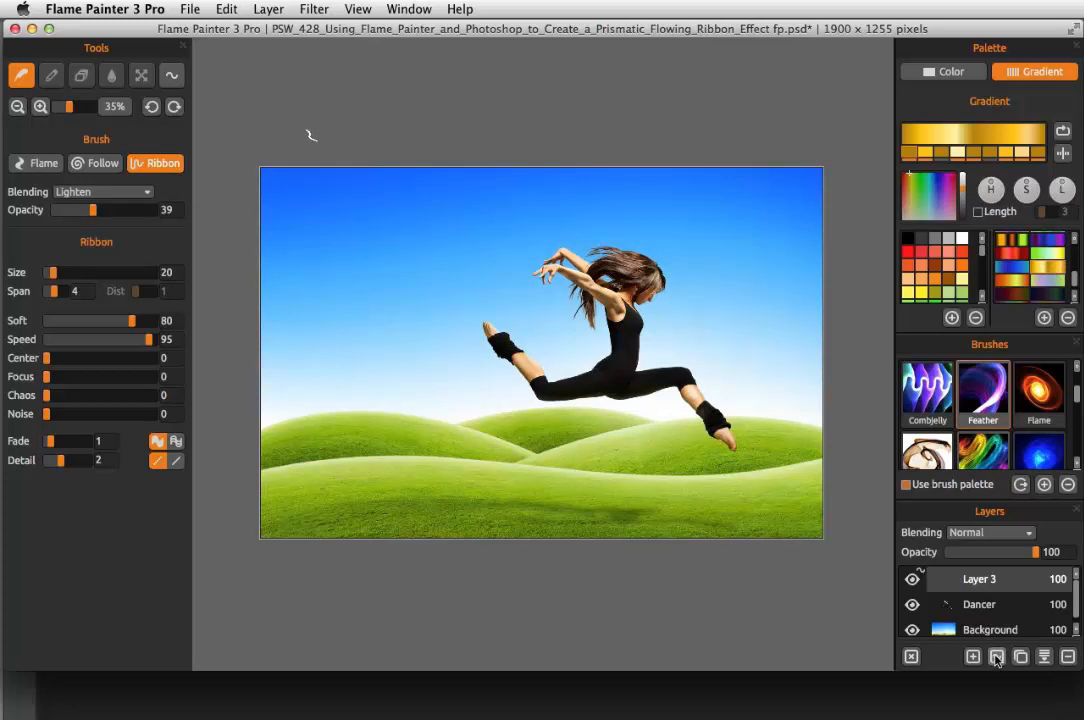
pyautogui.click(17, 107)
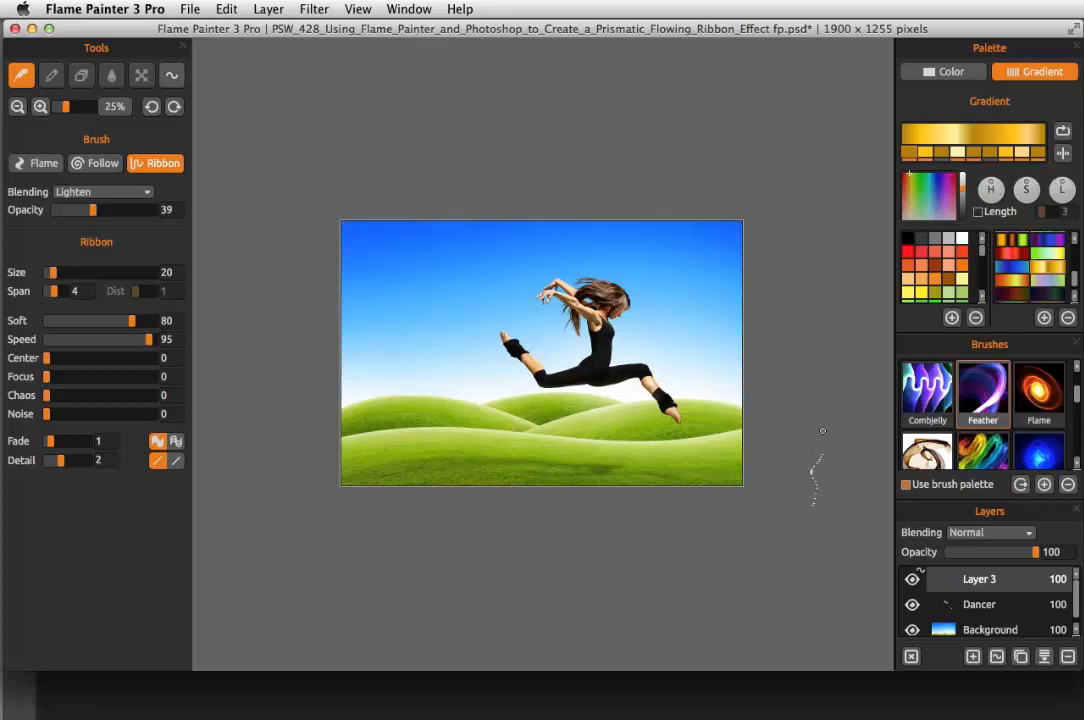
# - Paint a flowing gold ribbon across the canvas over the dancer's legs, undoing the first attempt and redrawing it slightly lower
pyautogui.moveTo(795, 301)
pyautogui.mouseDown()
pyautogui.moveTo(752, 268)
pyautogui.moveTo(631, 370)
pyautogui.moveTo(526, 302)
pyautogui.moveTo(202, 393)
pyautogui.moveTo(218, 358)
pyautogui.mouseUp()
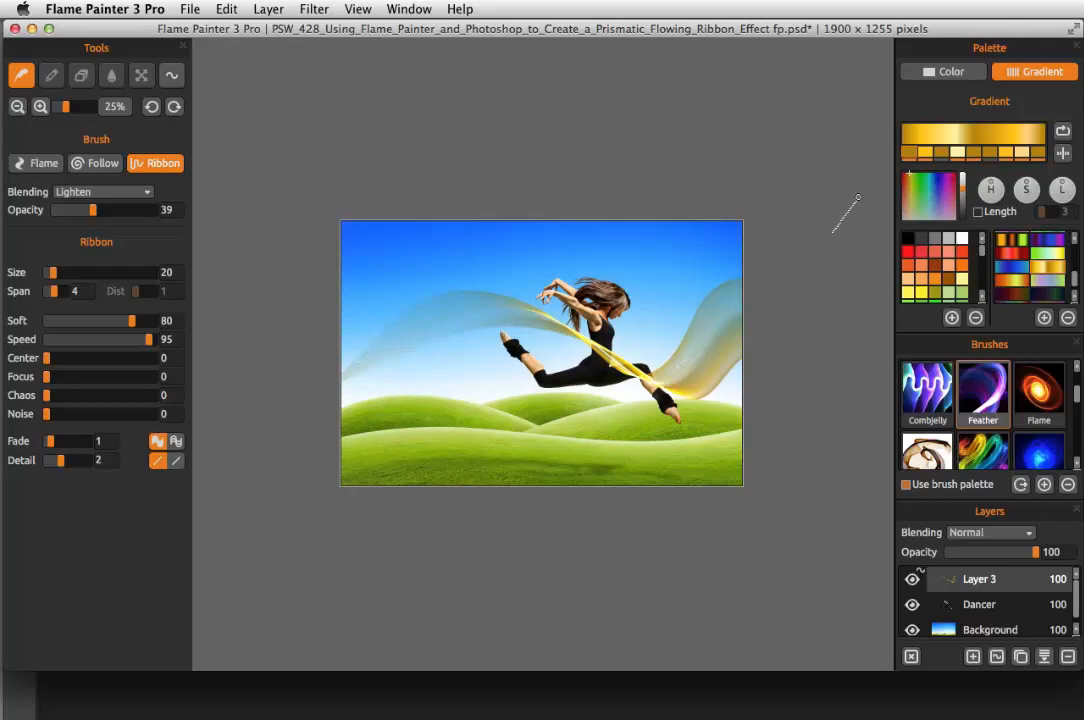
pyautogui.press('super+z')
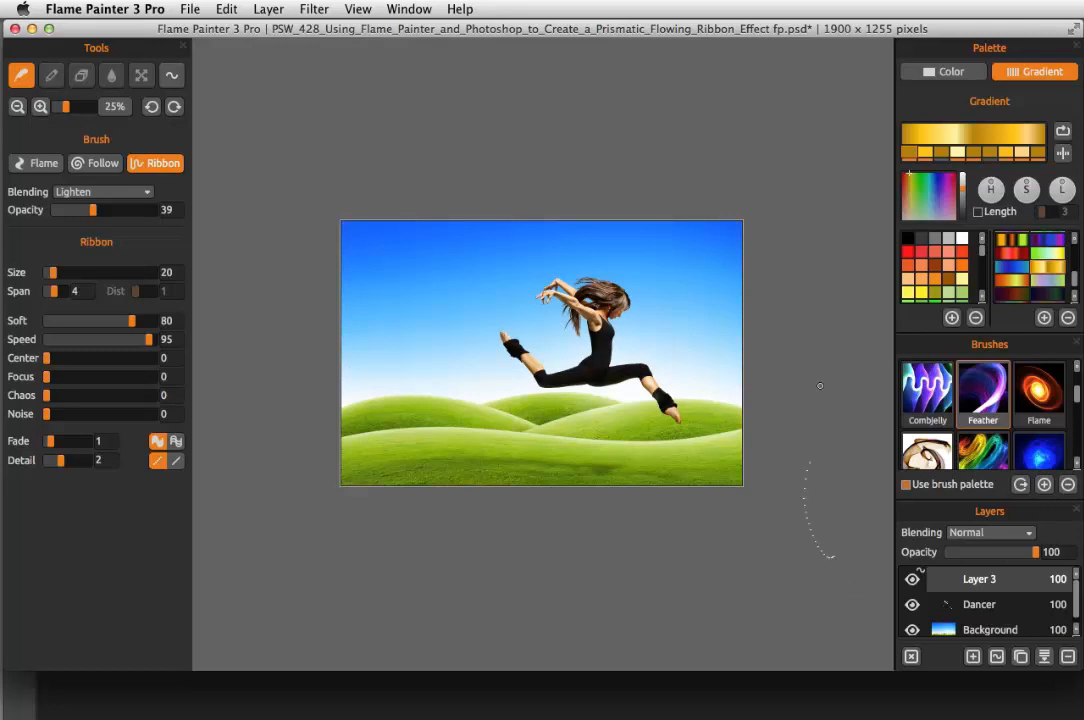
pyautogui.moveTo(771, 275)
pyautogui.mouseDown()
pyautogui.moveTo(721, 289)
pyautogui.moveTo(631, 381)
pyautogui.moveTo(478, 321)
pyautogui.moveTo(346, 340)
pyautogui.moveTo(308, 528)
pyautogui.mouseUp()
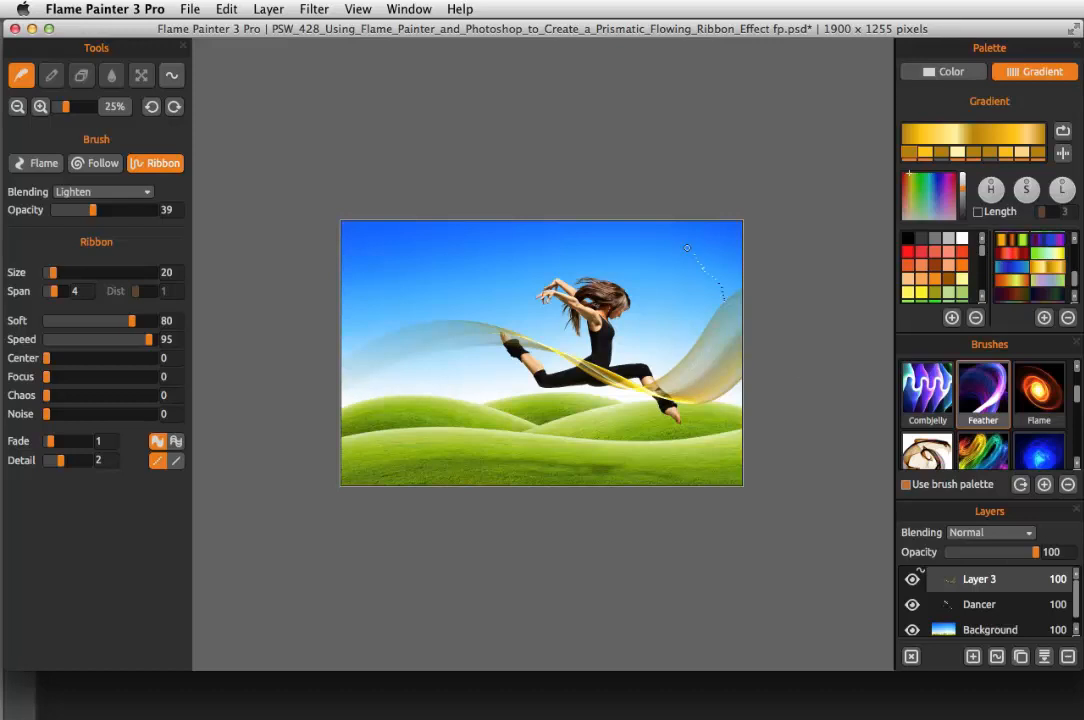
# - Switch to vector editing of Layer 3 and set the ribbon stroke's brush opacity to 64
pyautogui.click(40, 106)
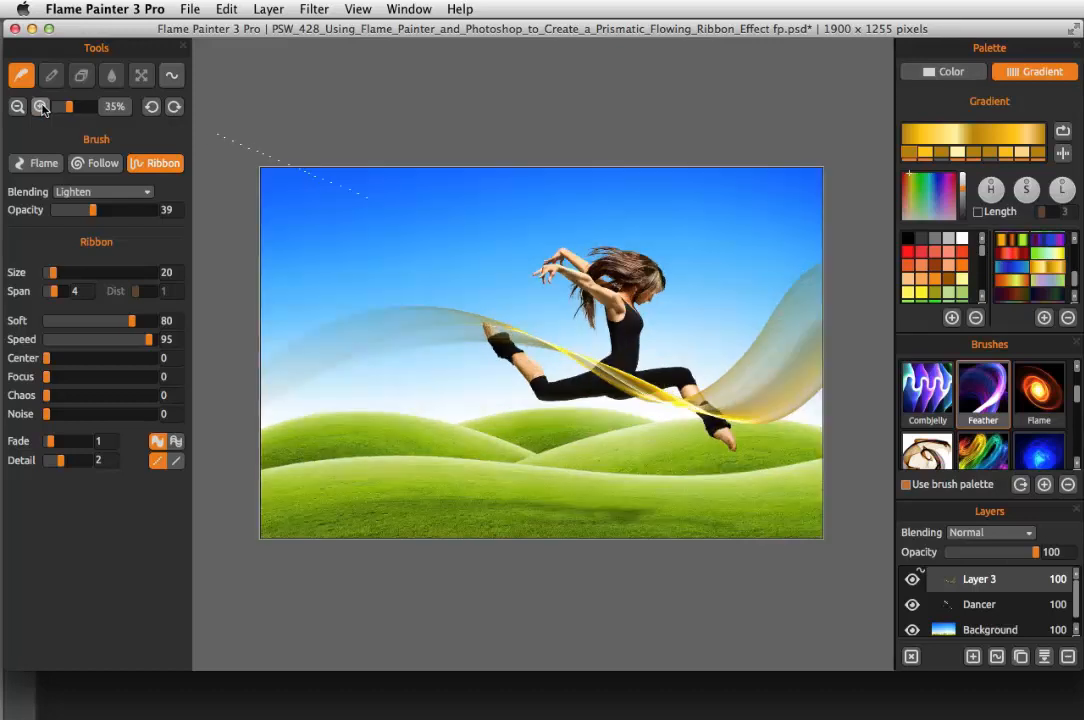
pyautogui.click(40, 106)
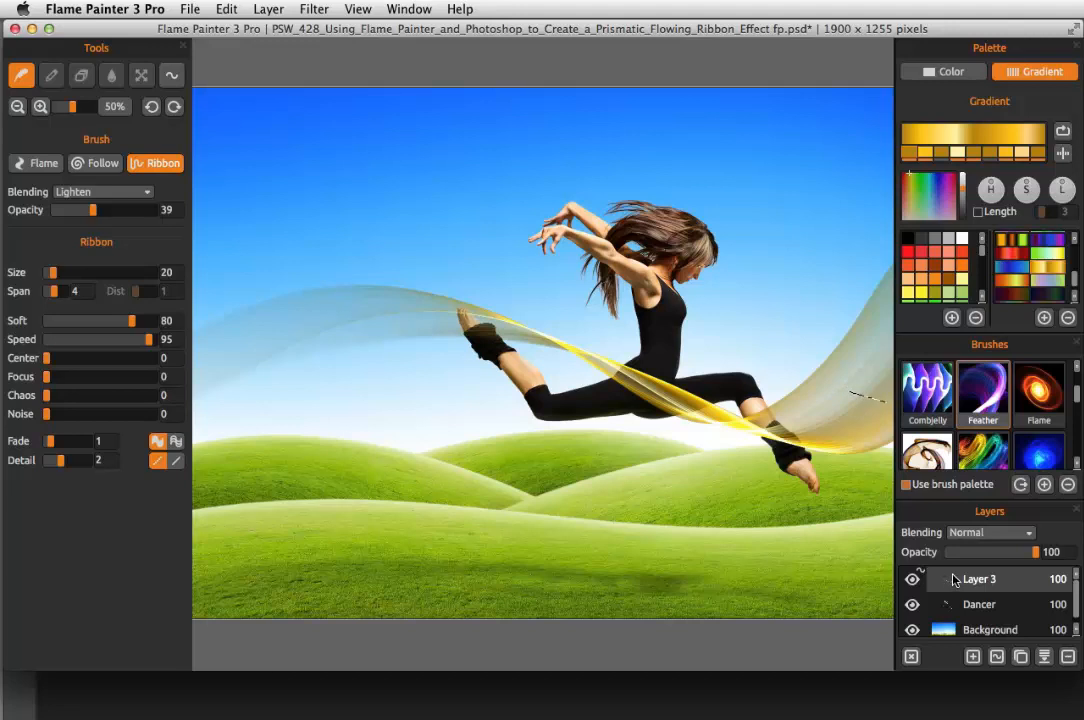
pyautogui.click(172, 77)
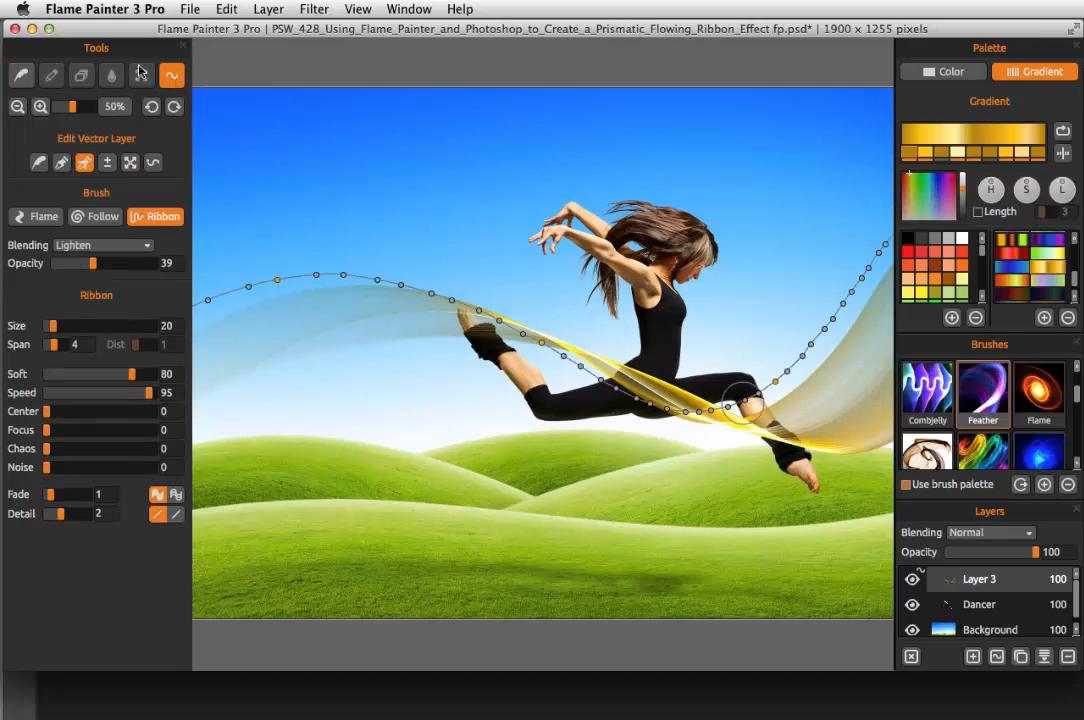
pyautogui.click(39, 163)
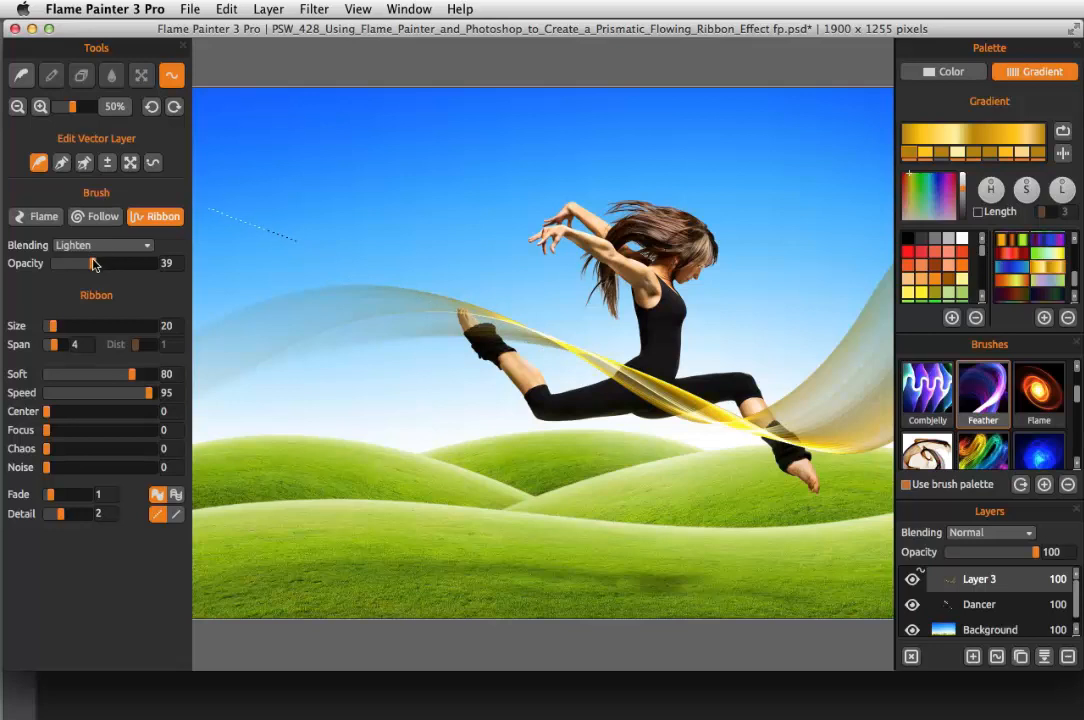
pyautogui.moveTo(99, 260); pyautogui.dragTo(136, 267)
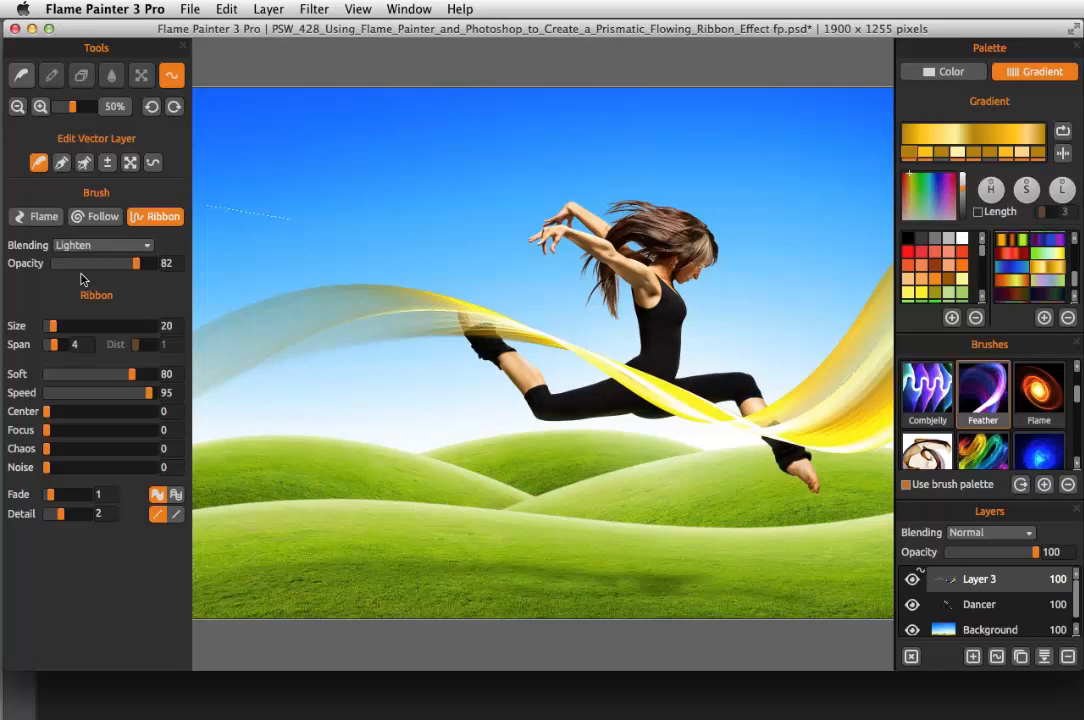
pyautogui.moveTo(136, 263); pyautogui.dragTo(119, 262)
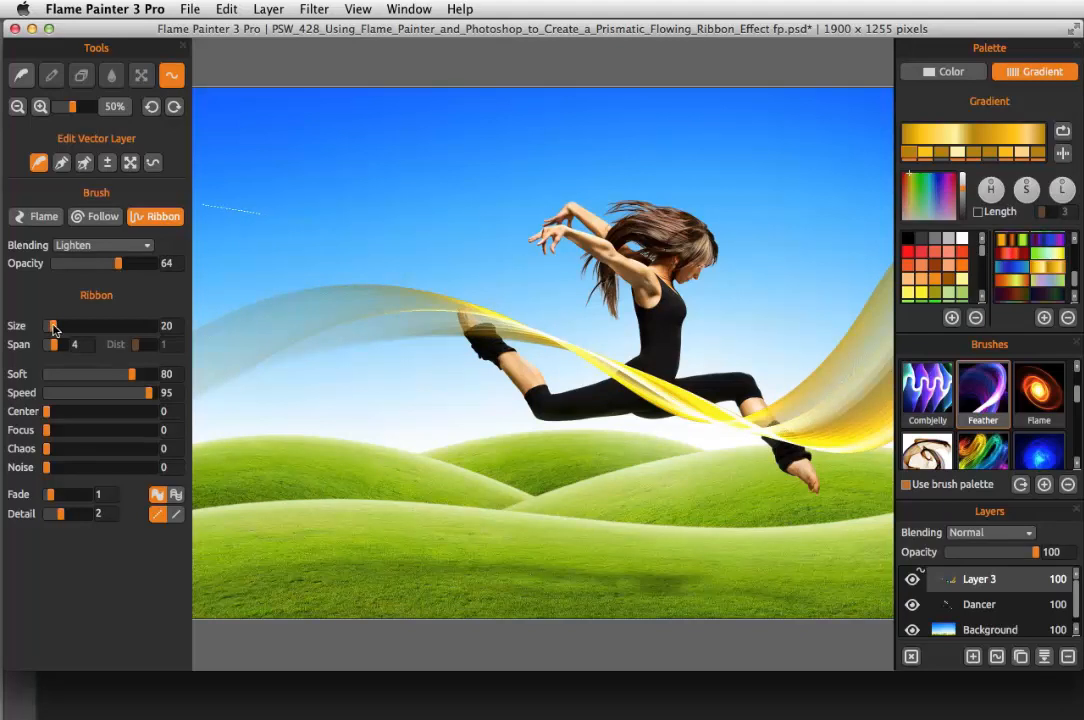
# - Set the ribbon stroke's Size to 47 and its Span to 8
pyautogui.moveTo(54, 330); pyautogui.dragTo(72, 332)
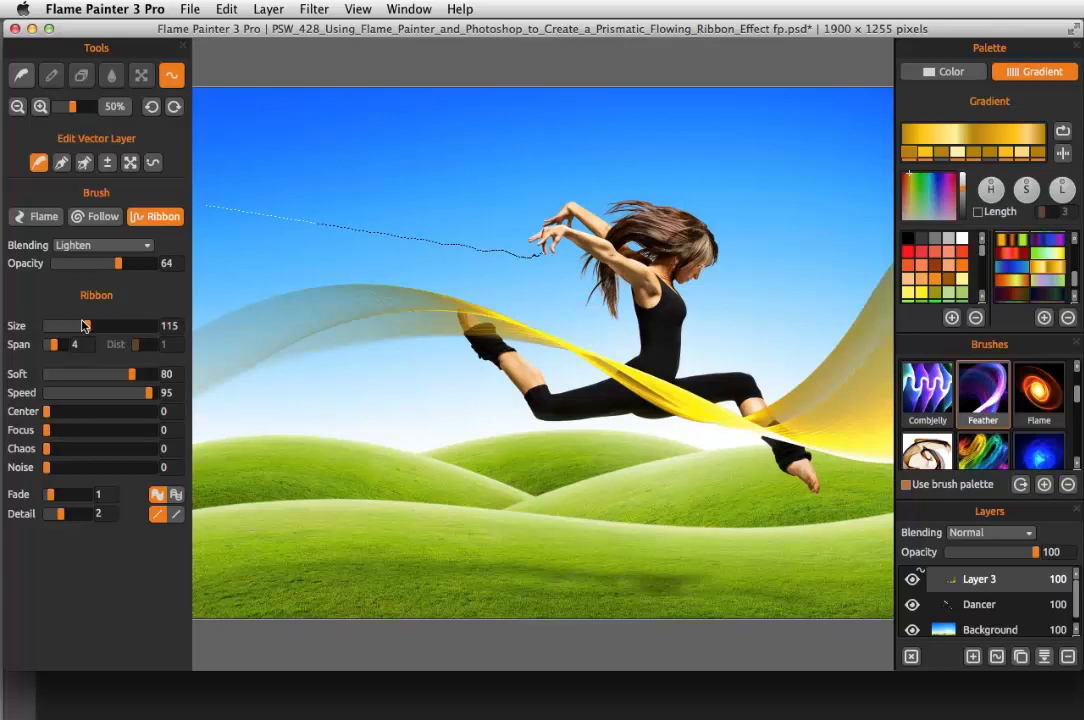
pyautogui.moveTo(88, 330); pyautogui.dragTo(62, 326)
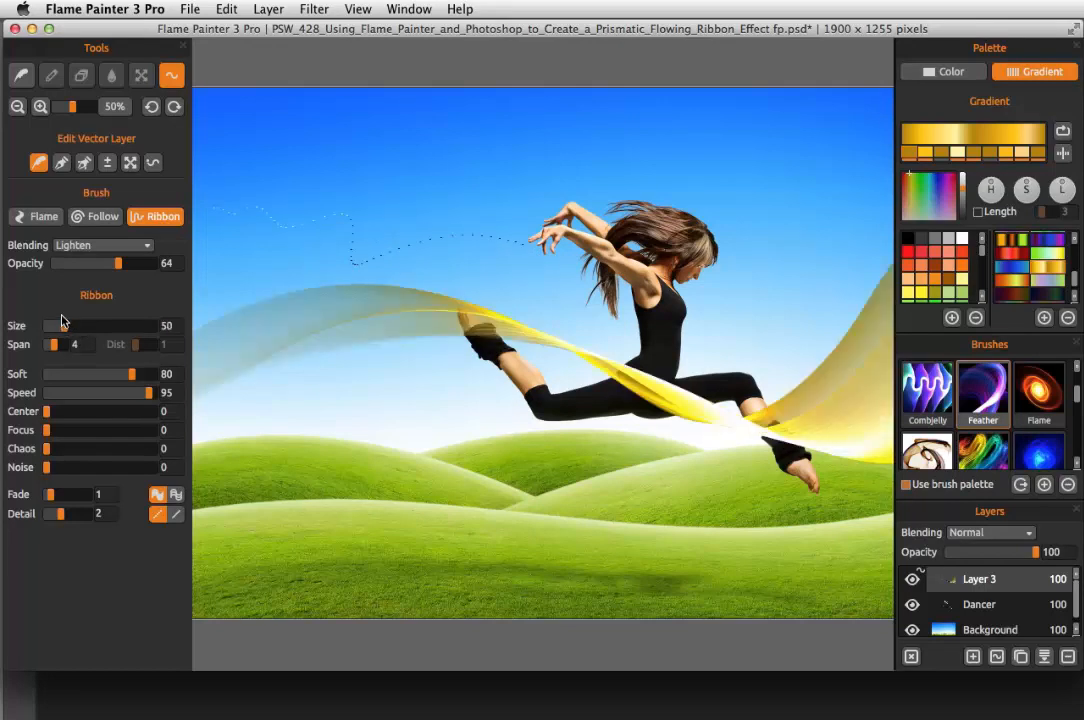
pyautogui.click(63, 325)
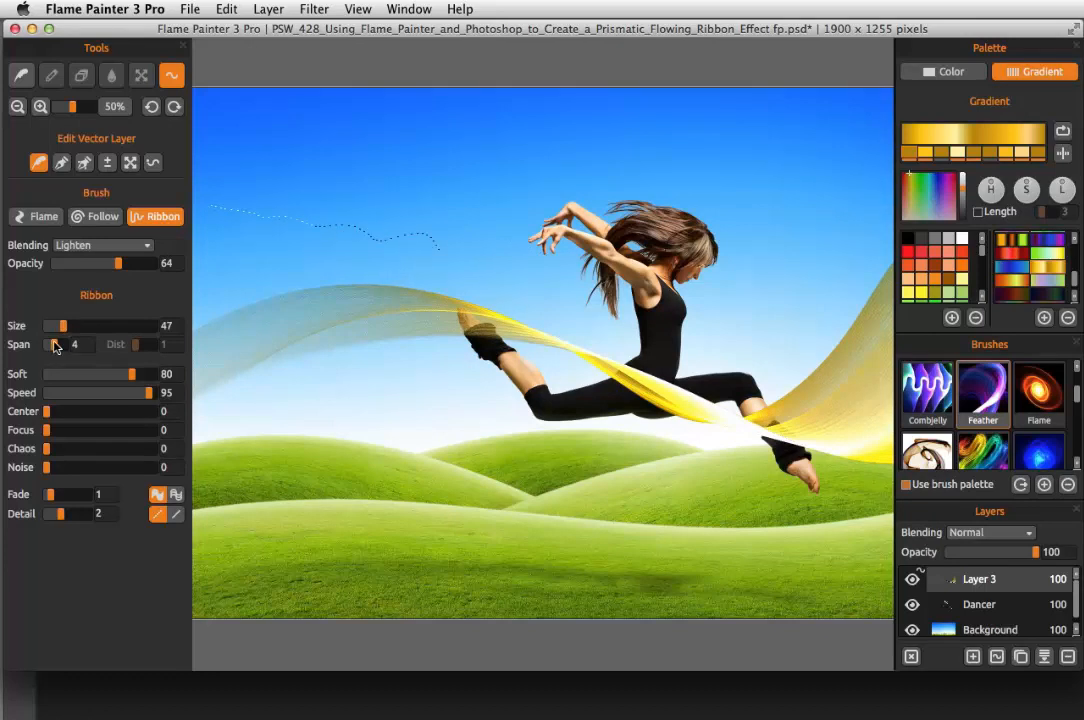
pyautogui.moveTo(55, 345); pyautogui.dragTo(66, 345)
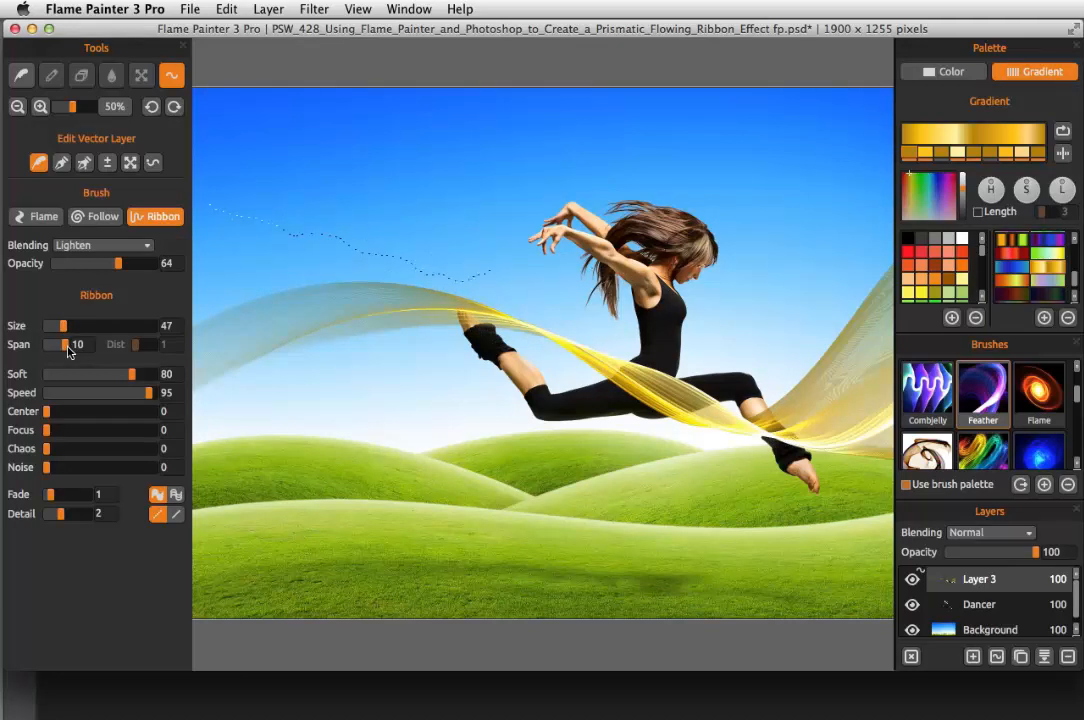
pyautogui.moveTo(66, 345); pyautogui.dragTo(61, 346)
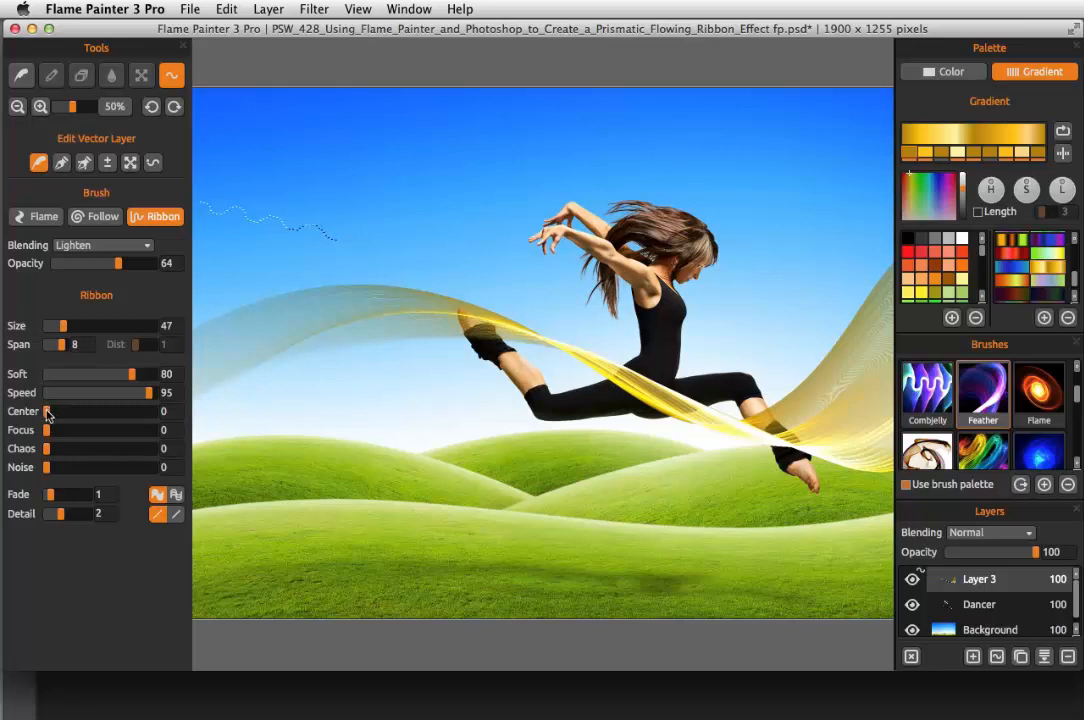
# - Try Center values of 22, 5, 2 and 1 on the ribbon stroke, and reset Center to 0
pyautogui.moveTo(47, 412); pyautogui.dragTo(53, 411)
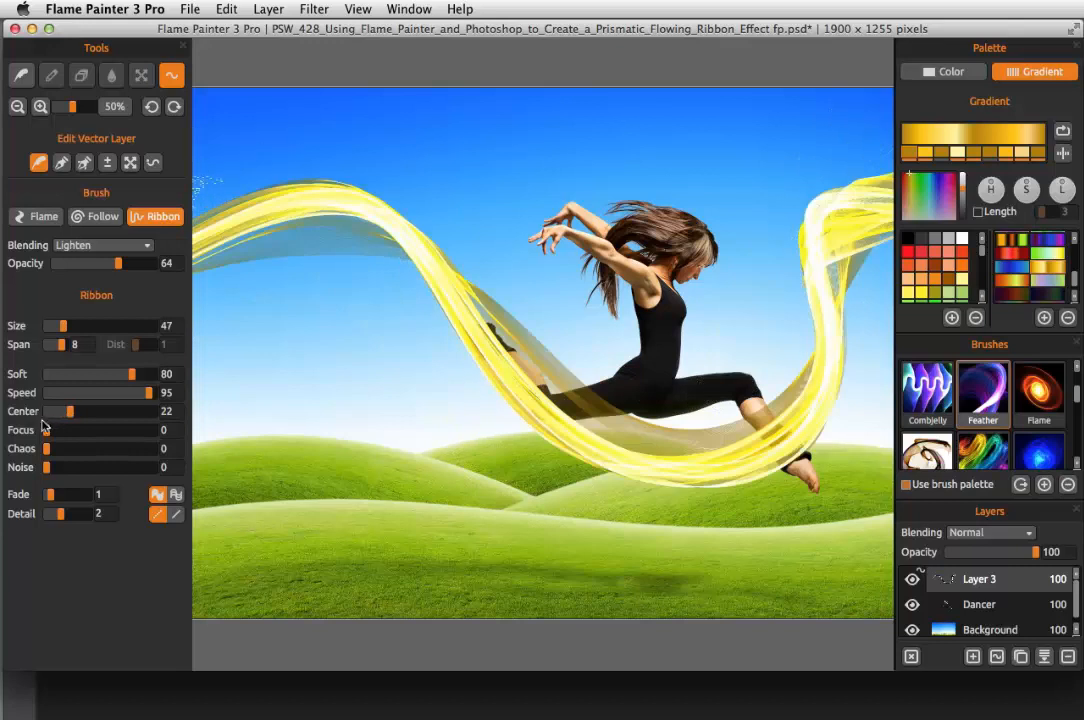
pyautogui.moveTo(69, 413); pyautogui.dragTo(46, 409)
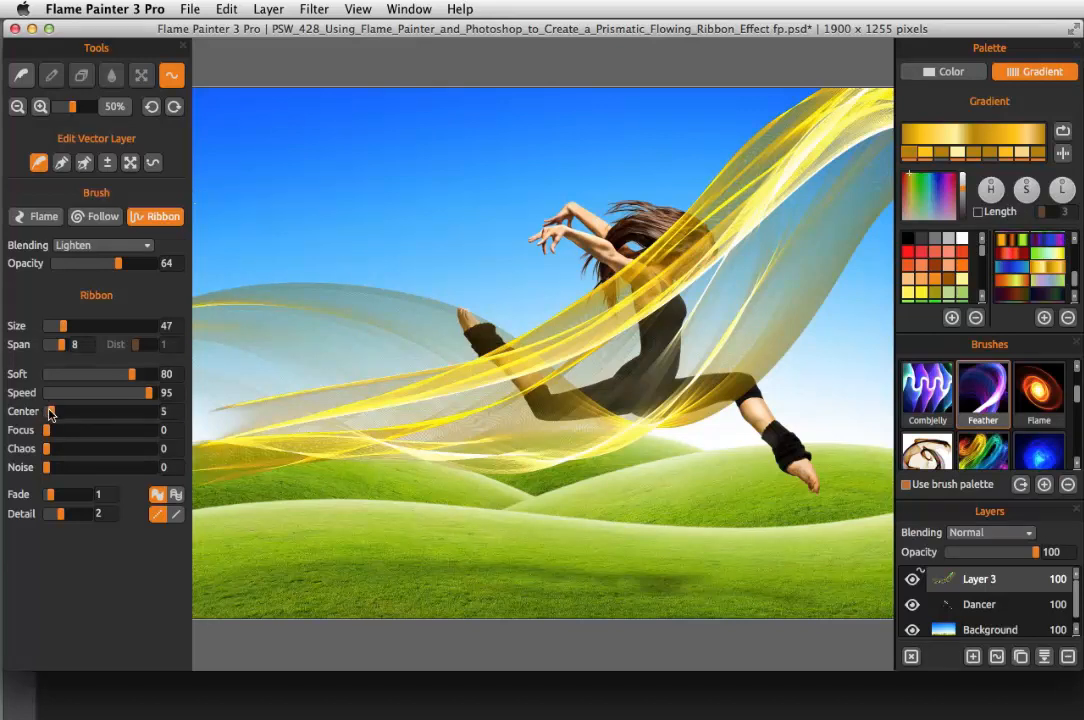
pyautogui.moveTo(49, 411); pyautogui.dragTo(46, 410)
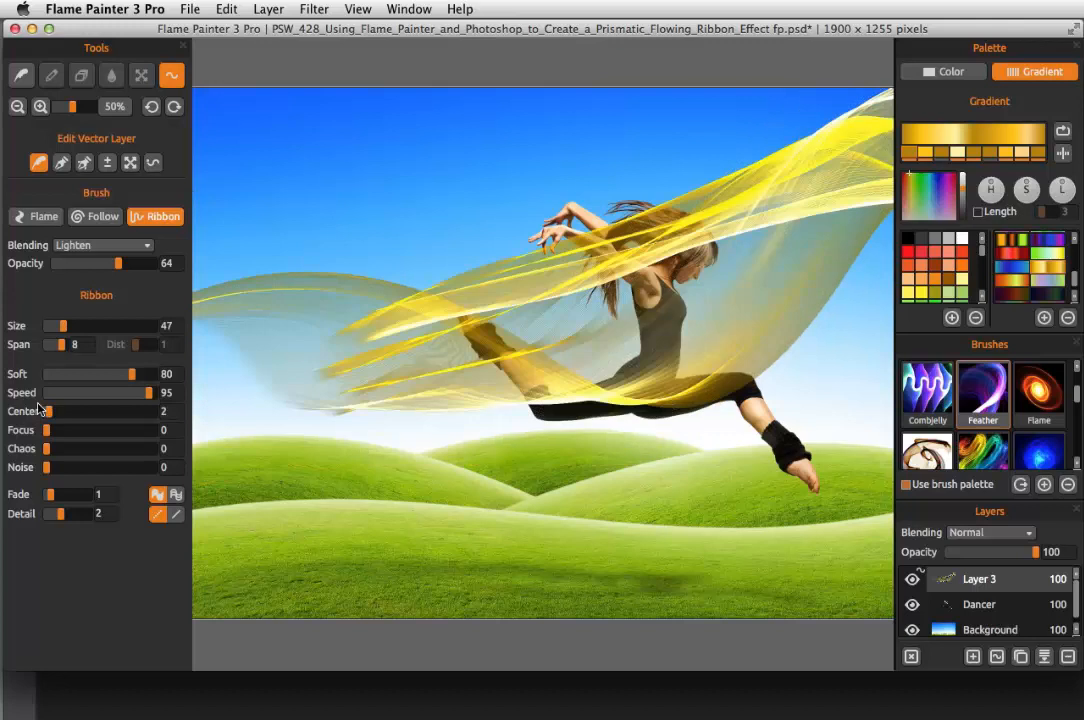
pyautogui.moveTo(48, 411); pyautogui.dragTo(45, 411)
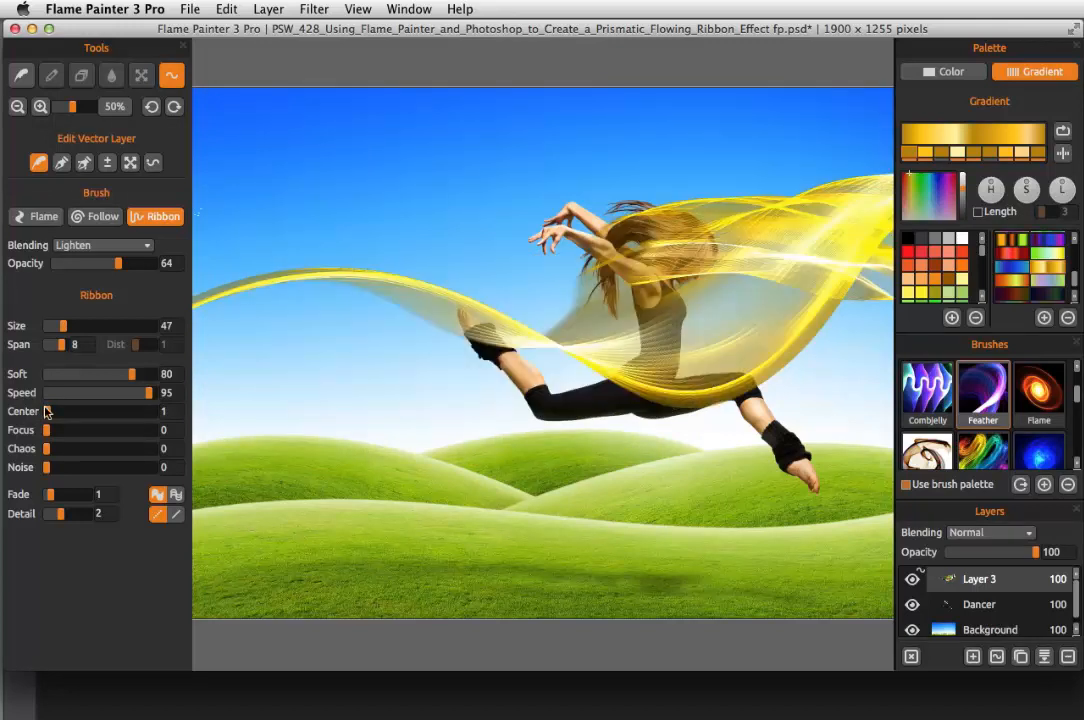
pyautogui.moveTo(47, 411); pyautogui.dragTo(43, 410)
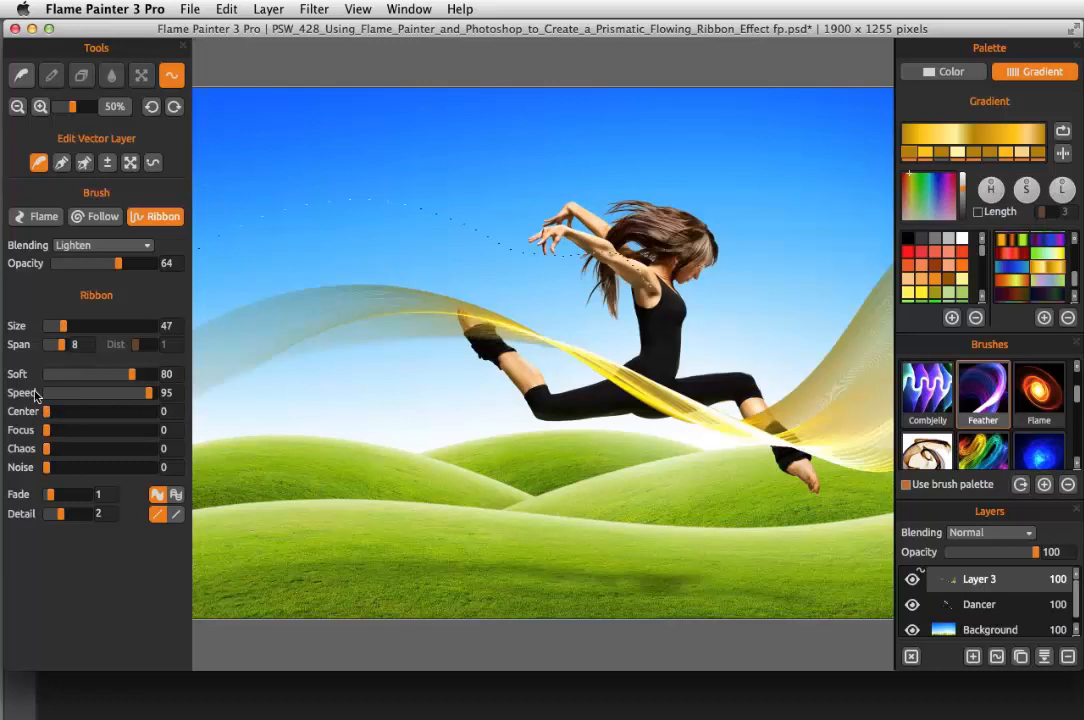
pyautogui.click(156, 407)
pyautogui.write('1')
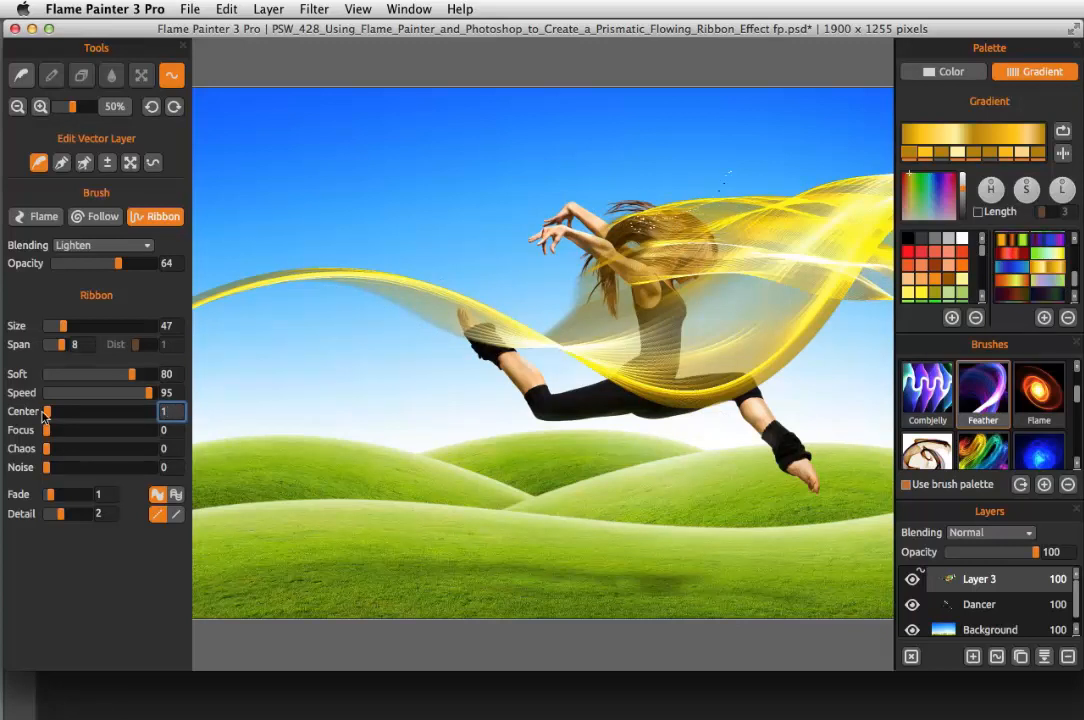
pyautogui.moveTo(47, 413); pyautogui.dragTo(36, 408)
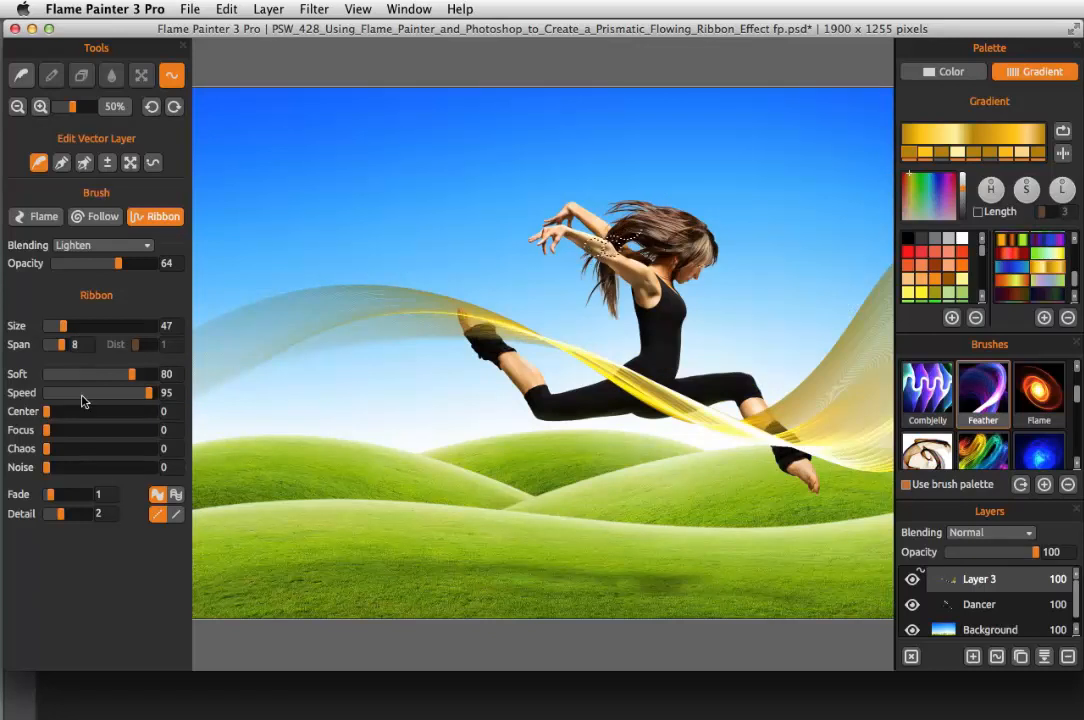
# - Try Focus values of 21 and 2 on the ribbon stroke, and reset Focus to 0
pyautogui.moveTo(45, 432); pyautogui.dragTo(68, 430)
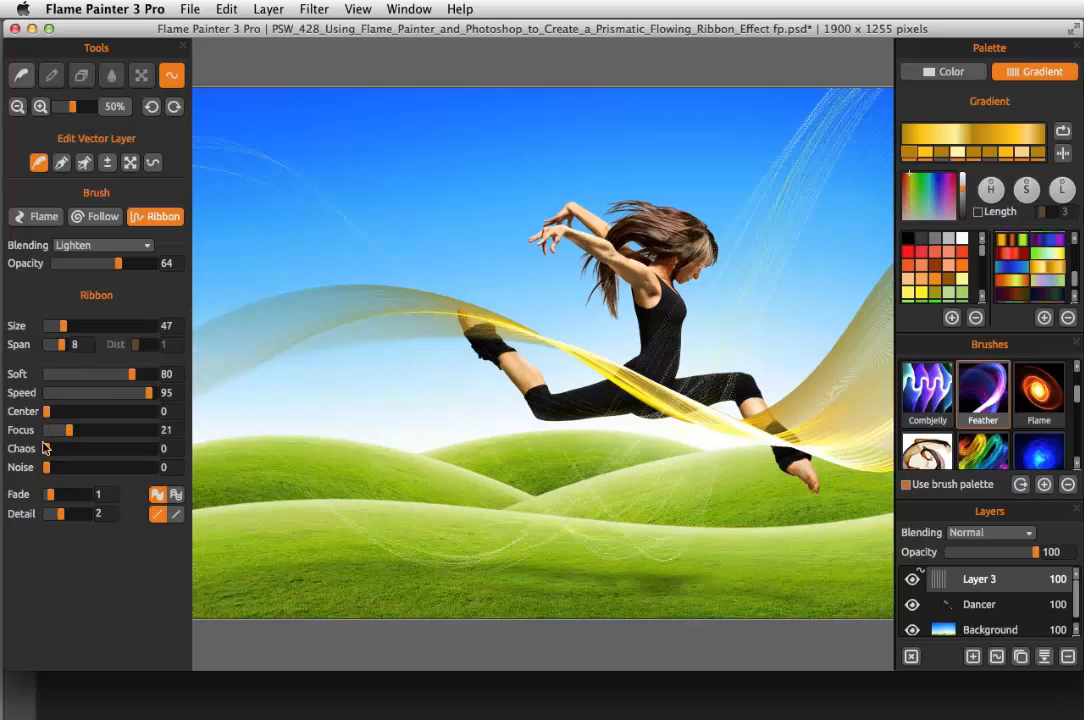
pyautogui.moveTo(73, 430); pyautogui.dragTo(40, 429)
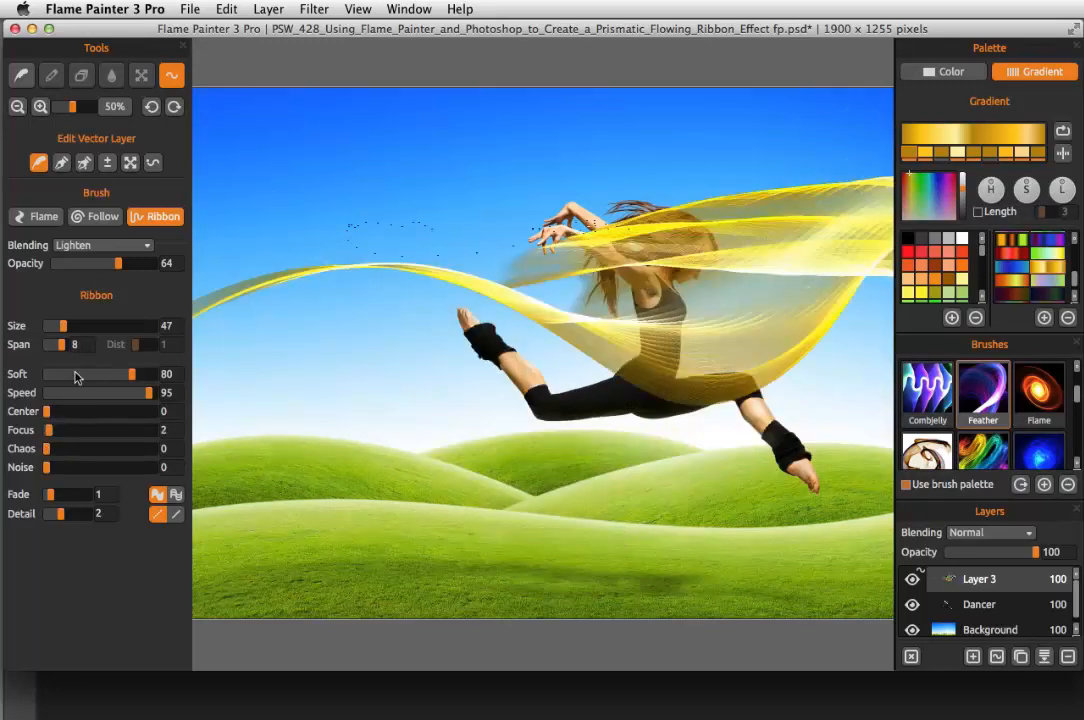
pyautogui.moveTo(48, 429); pyautogui.dragTo(37, 424)
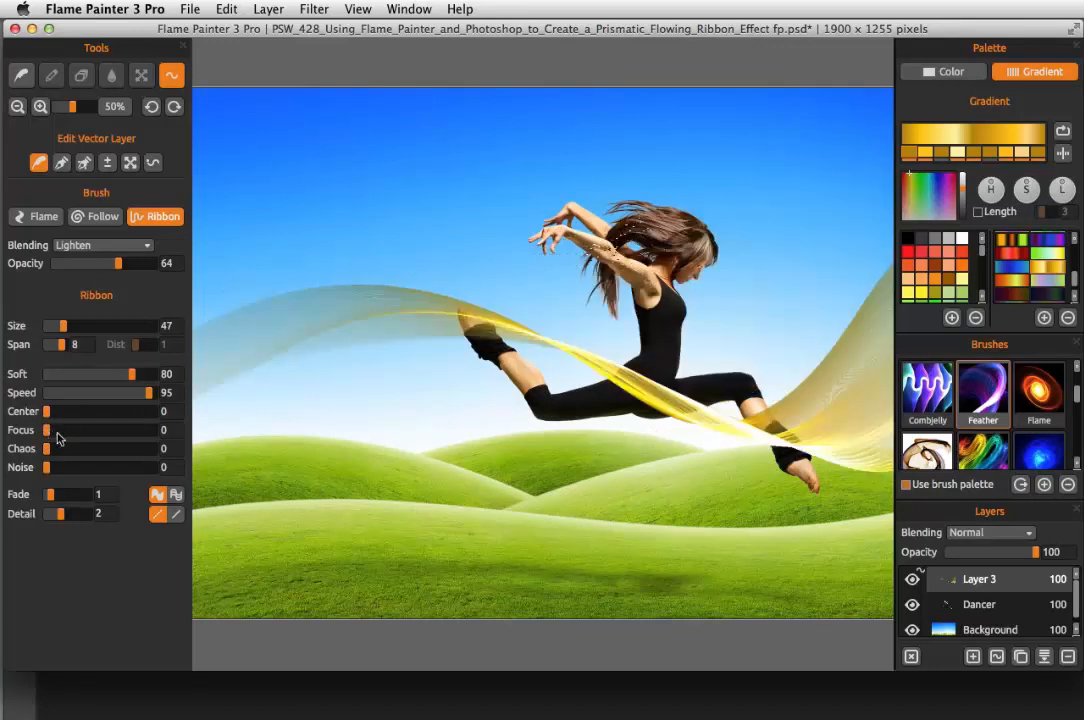
pyautogui.moveTo(44, 449)
pyautogui.mouseDown()
pyautogui.moveTo(108, 449)
pyautogui.moveTo(42, 449)
pyautogui.mouseUp()
# - Set the ribbon stroke's Detail to 4
pyautogui.moveTo(58, 512); pyautogui.dragTo(68, 515)
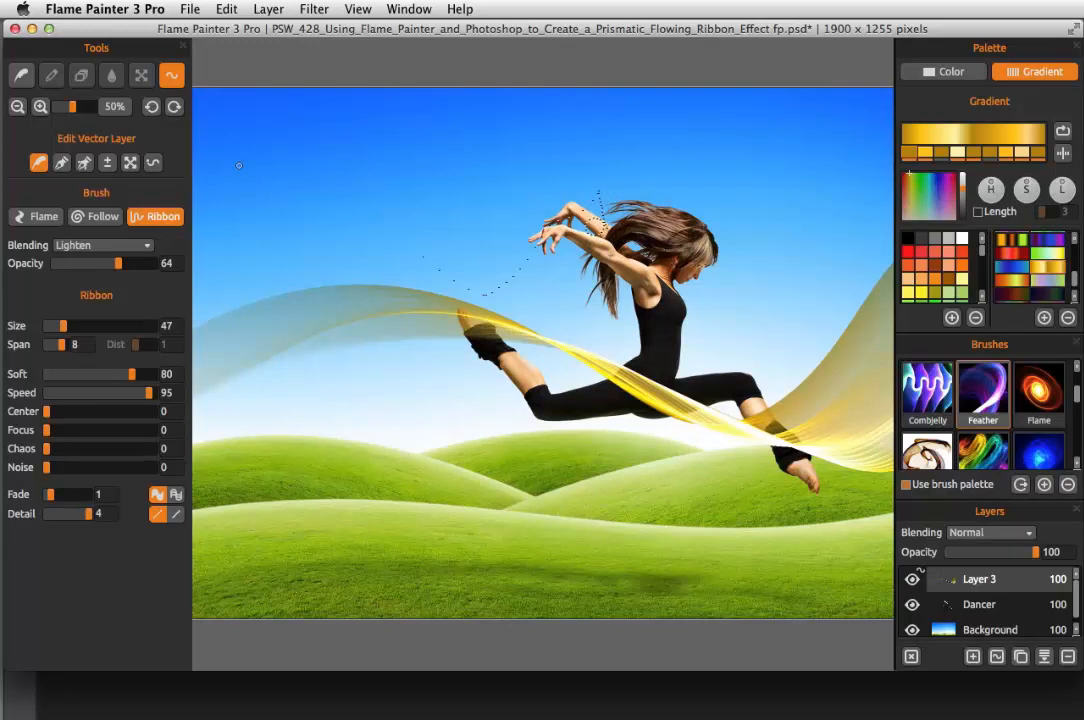
pyautogui.click(41, 106)
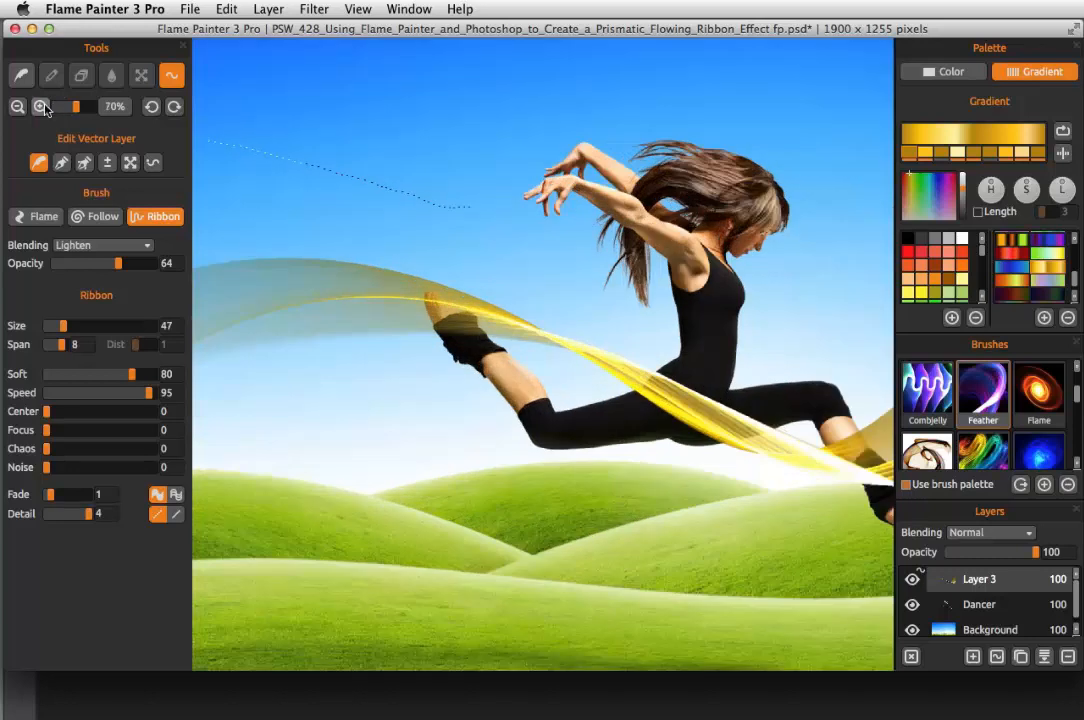
pyautogui.click(41, 106)
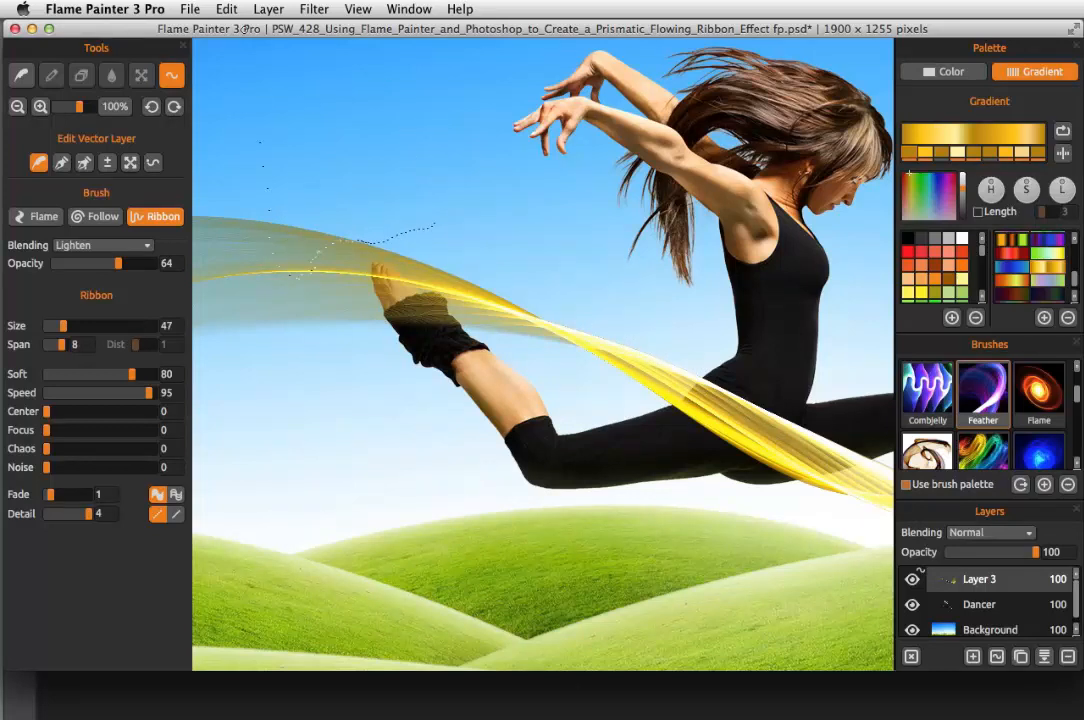
# - Run a Hires render of the ribbon's vector layer with a Detail value of 1
pyautogui.click(268, 10)
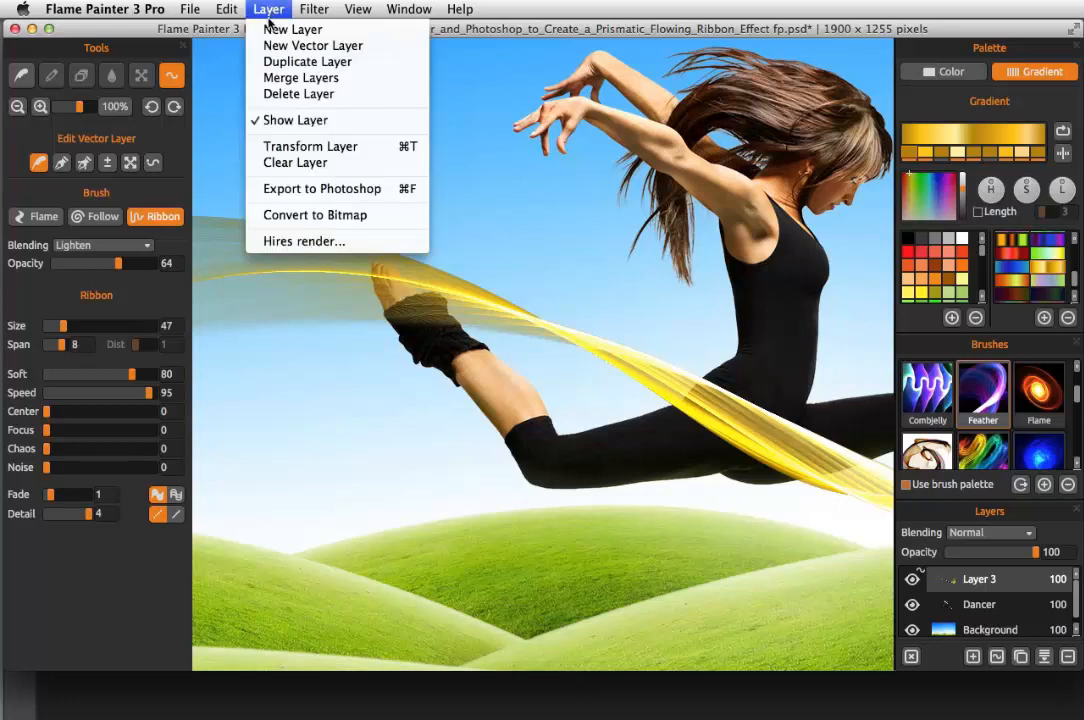
pyautogui.click(305, 242)
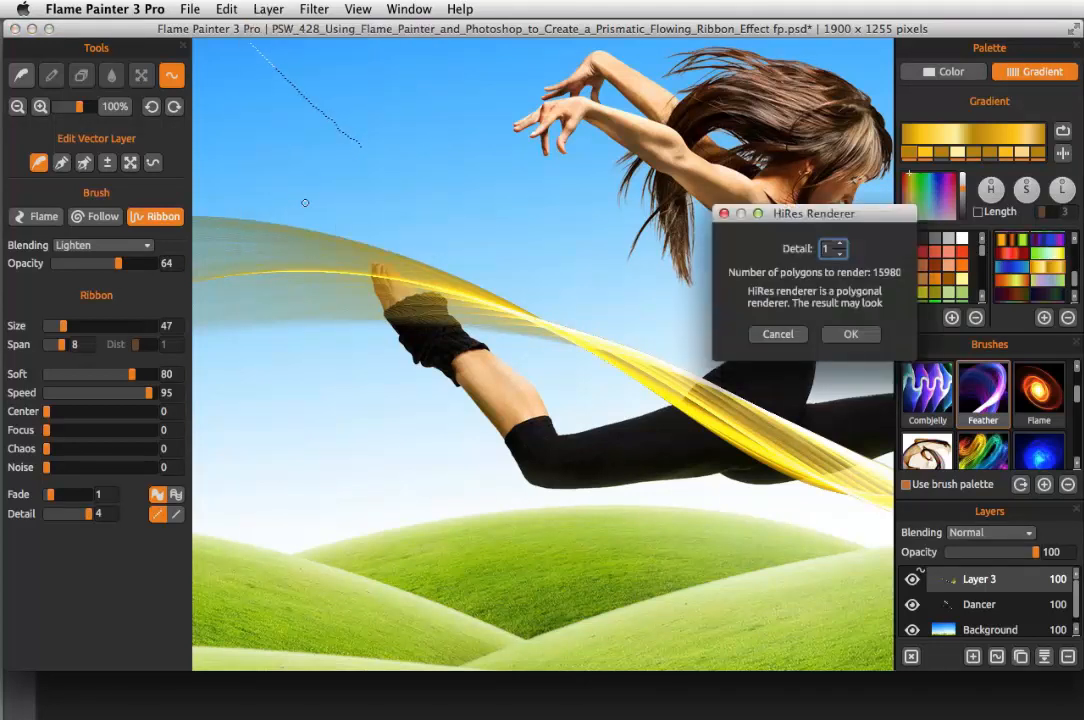
pyautogui.moveTo(836, 214); pyautogui.dragTo(822, 200)
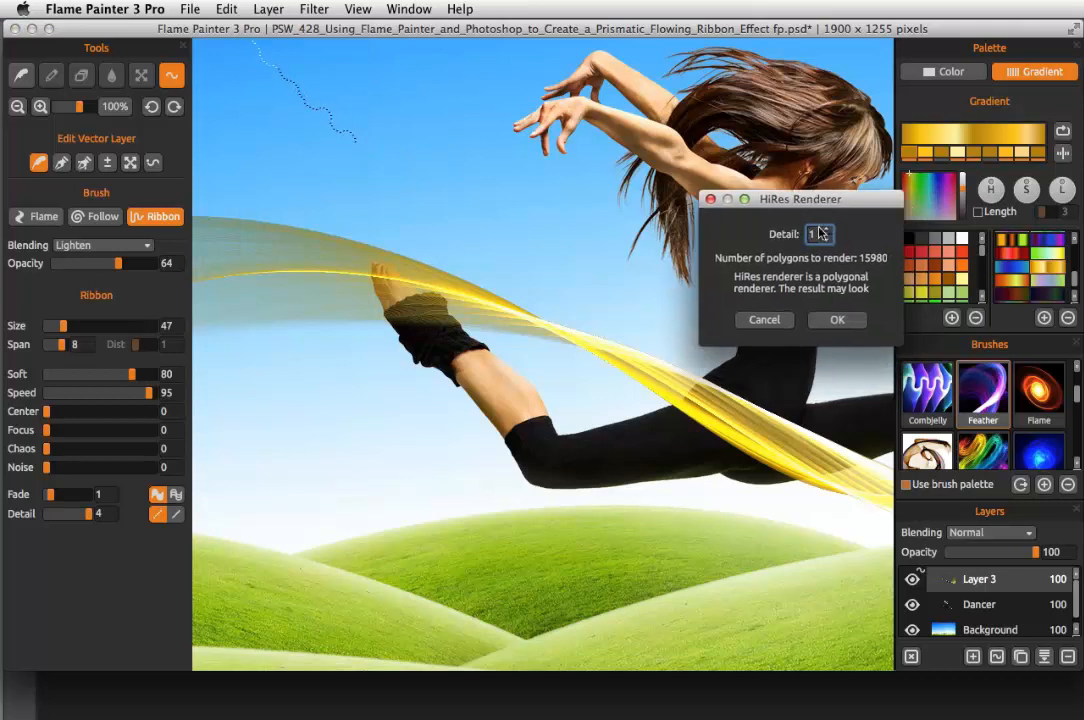
pyautogui.click(837, 322)
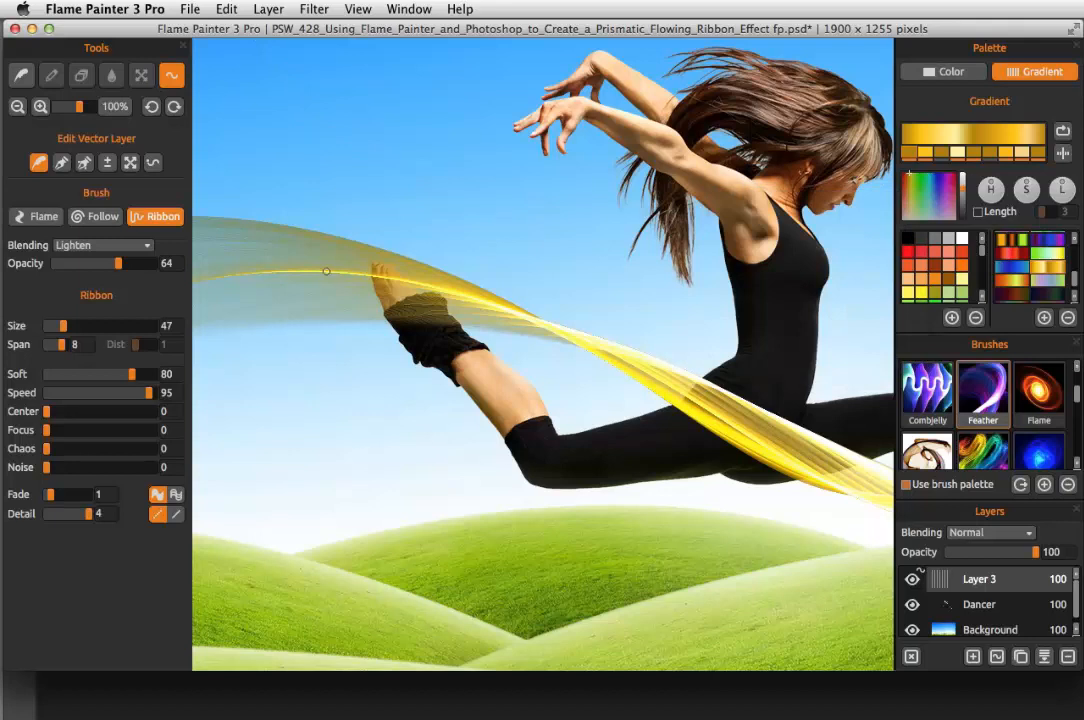
pyautogui.moveTo(470, 272)
pyautogui.mouseDown()
pyautogui.moveTo(719, 262)
pyautogui.moveTo(790, 276)
pyautogui.moveTo(788, 287)
pyautogui.moveTo(810, 242)
pyautogui.moveTo(798, 252)
pyautogui.mouseUp()
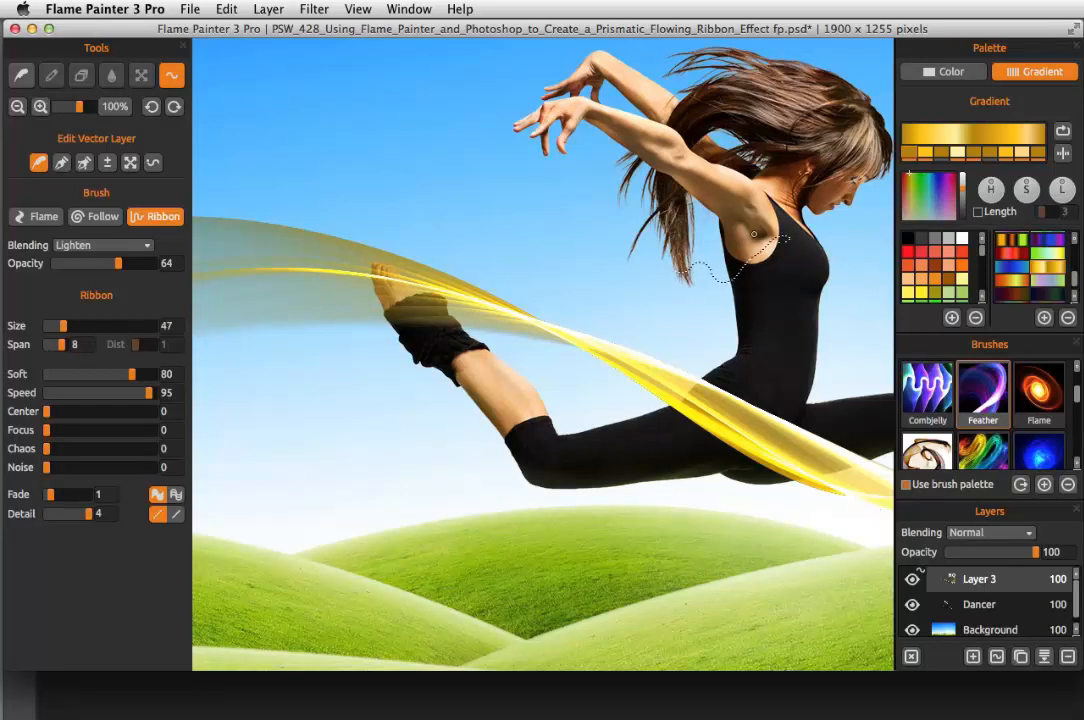
# - Save the artwork as a Photoshop Image (*.psd) under its existing name, replacing the earlier file
pyautogui.click(188, 10)
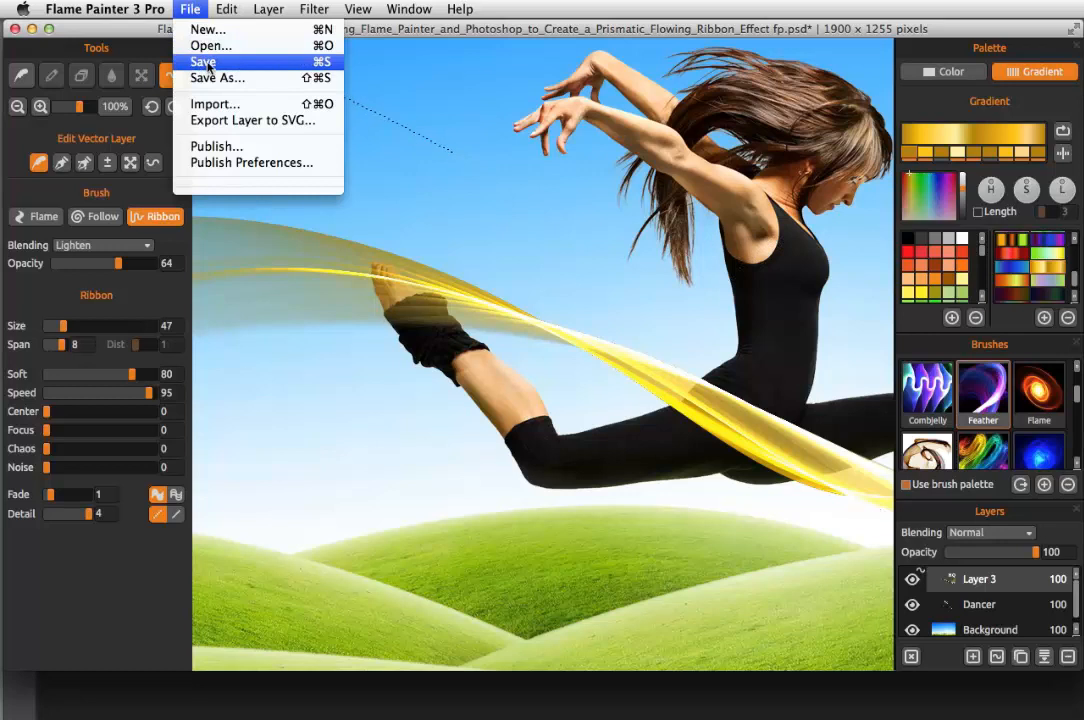
pyautogui.click(205, 62)
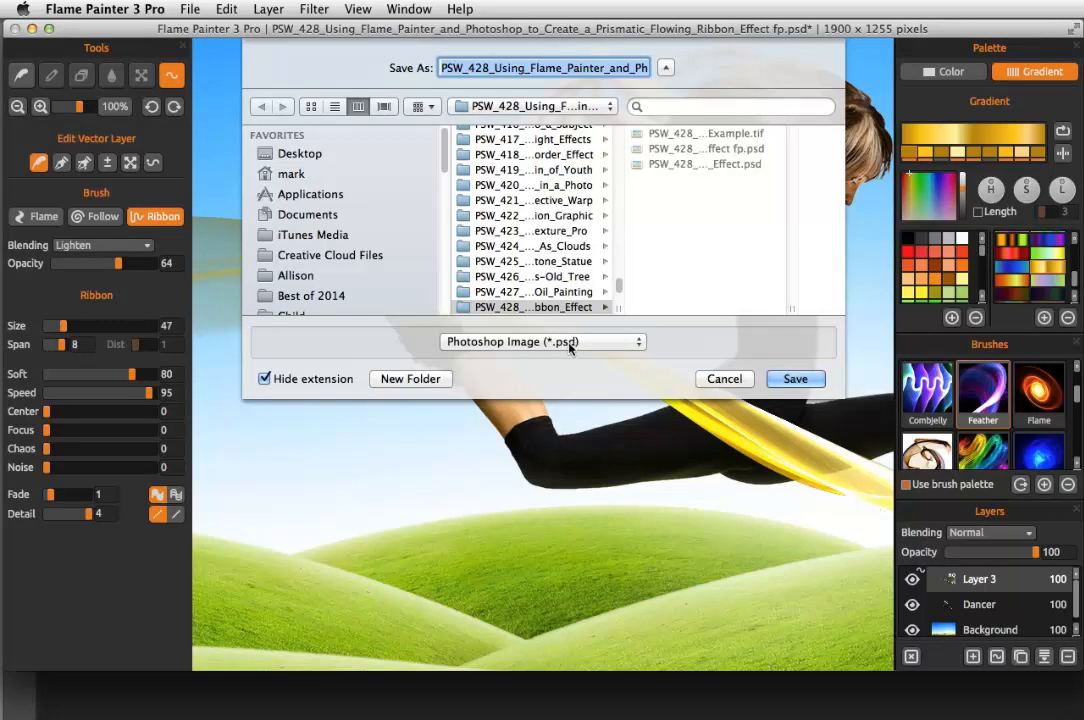
pyautogui.click(794, 379)
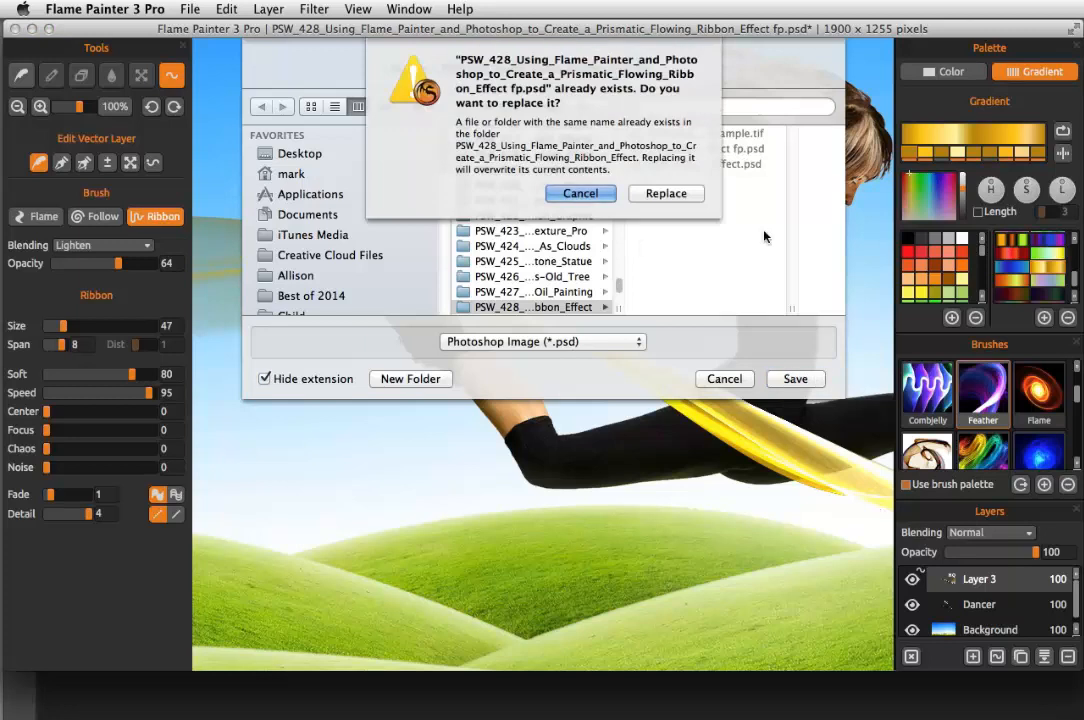
pyautogui.click(674, 195)
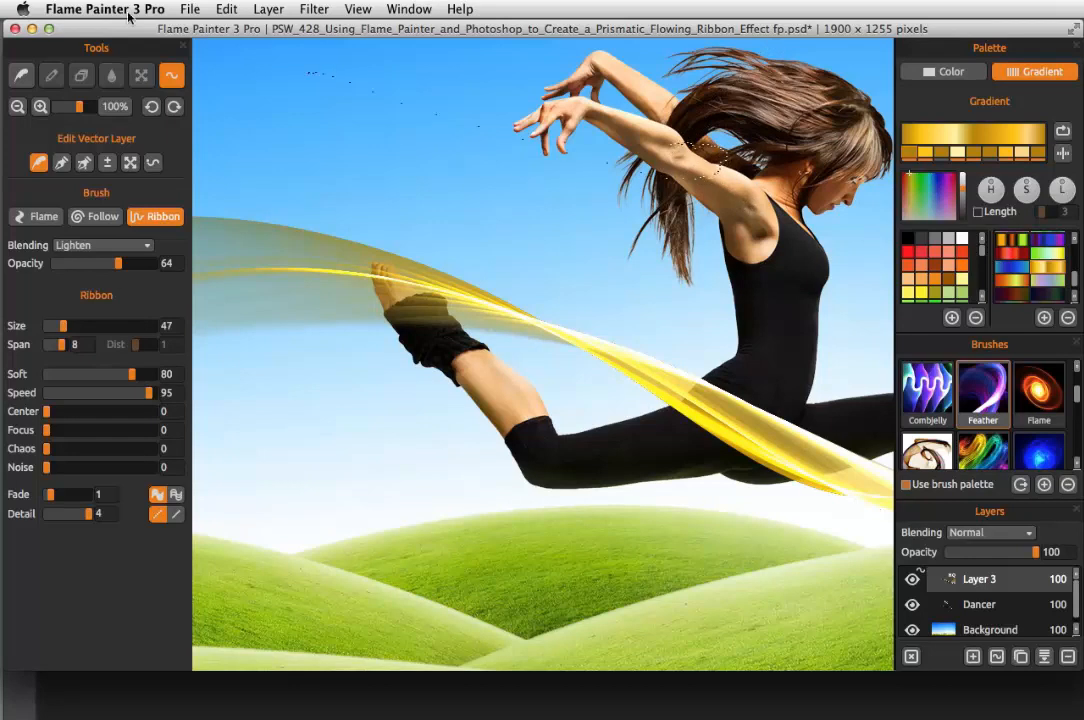
# - Quit Flame Painter 3 Pro without saving changes again
pyautogui.click(189, 11)
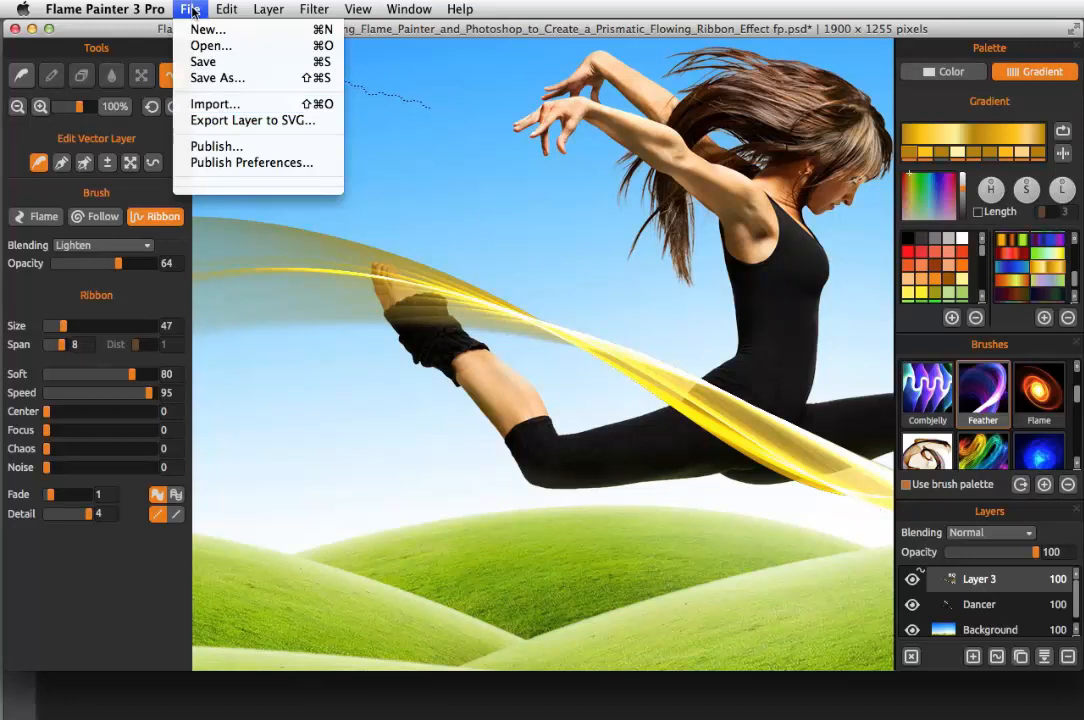
pyautogui.moveTo(100, 12)
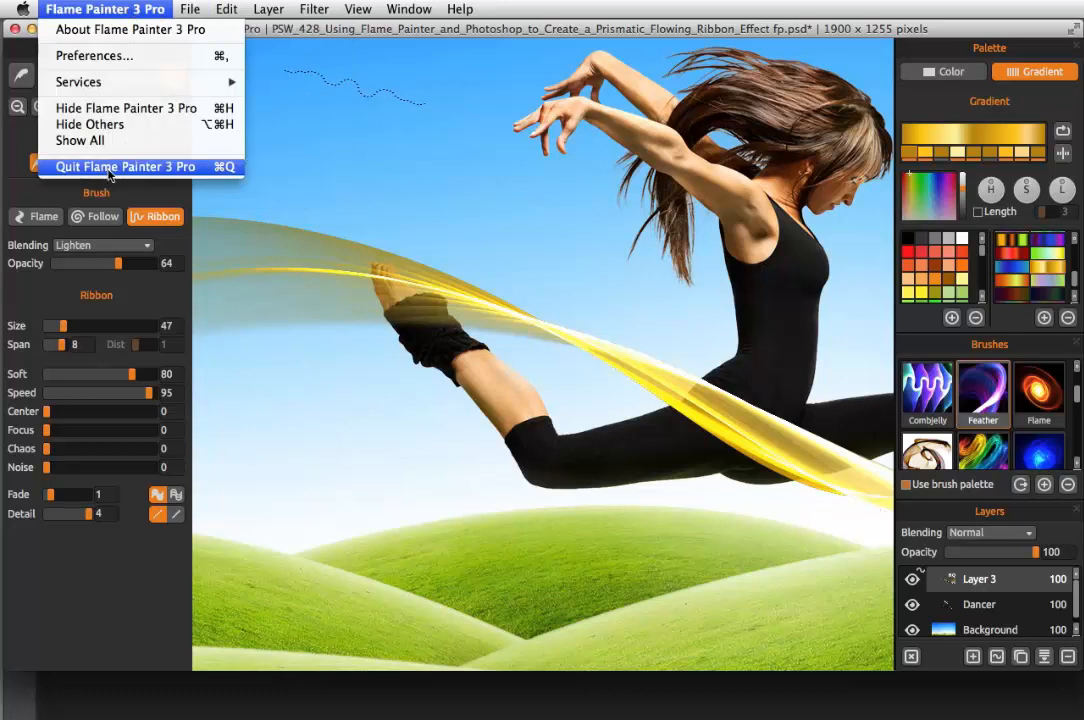
pyautogui.click(110, 168)
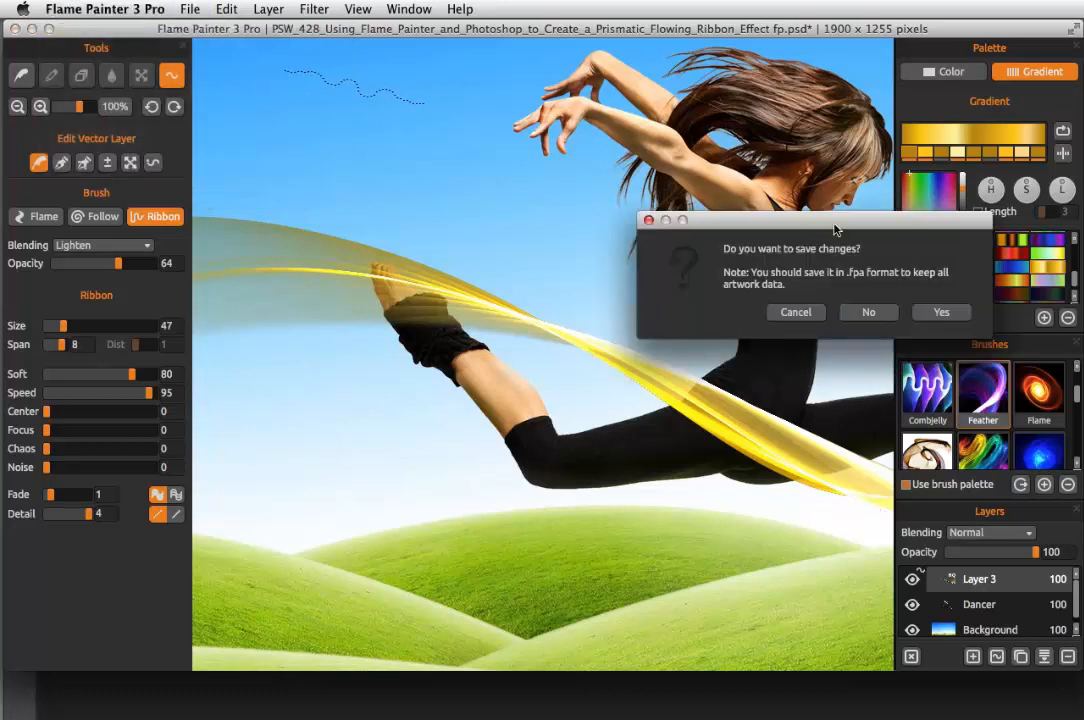
pyautogui.moveTo(842, 222); pyautogui.dragTo(778, 196)
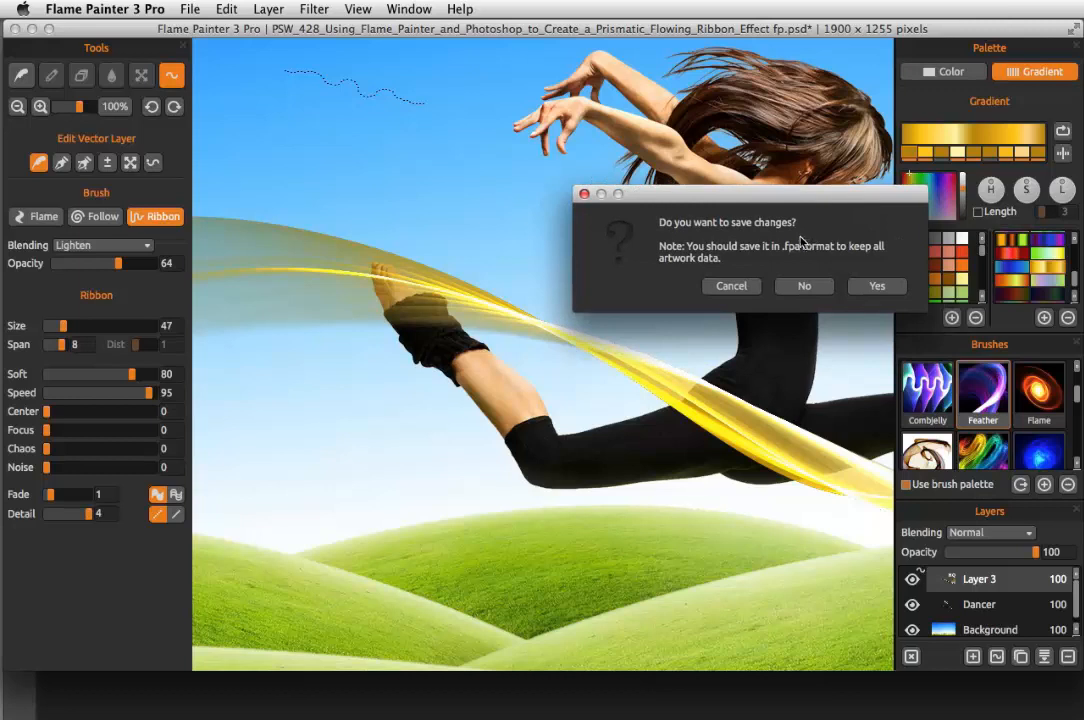
pyautogui.moveTo(836, 194); pyautogui.dragTo(812, 196)
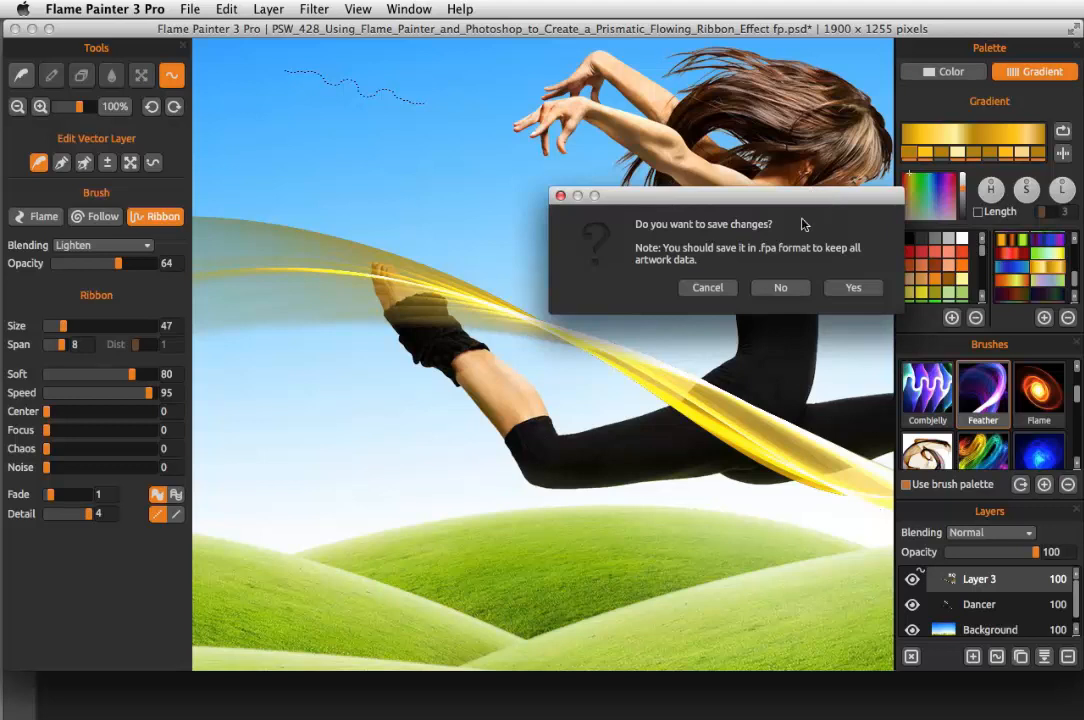
pyautogui.click(780, 287)
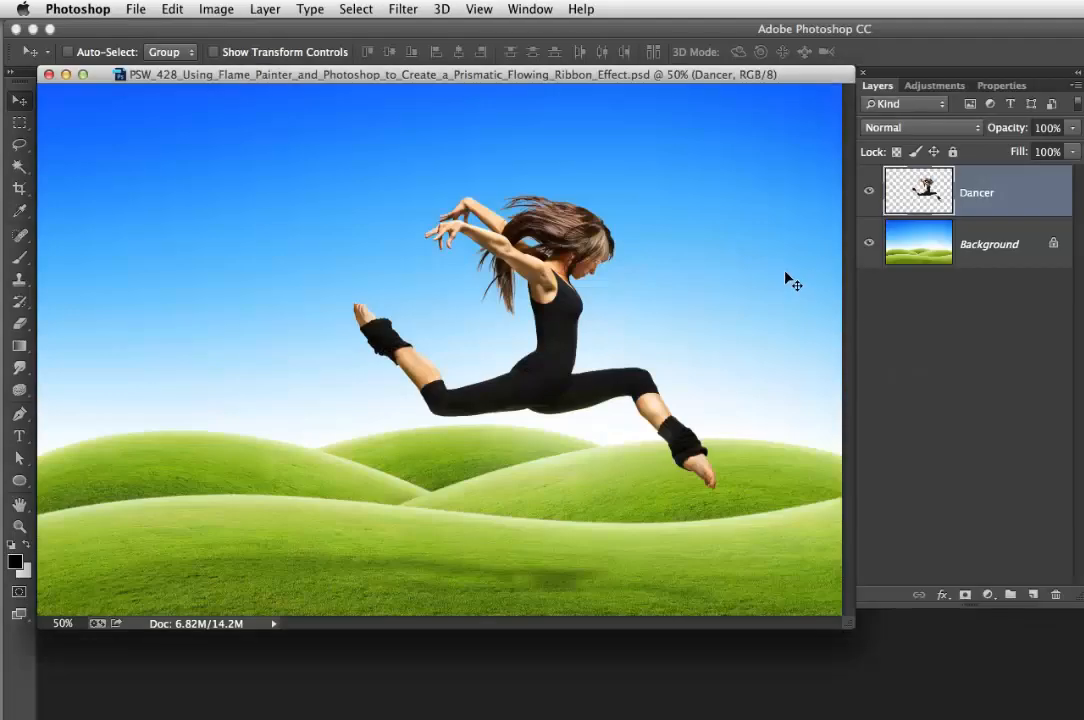
# - Close the original dancer document in Photoshop and switch to Adobe Bridge
pyautogui.click(48, 75)
pyautogui.moveTo(3, 207)
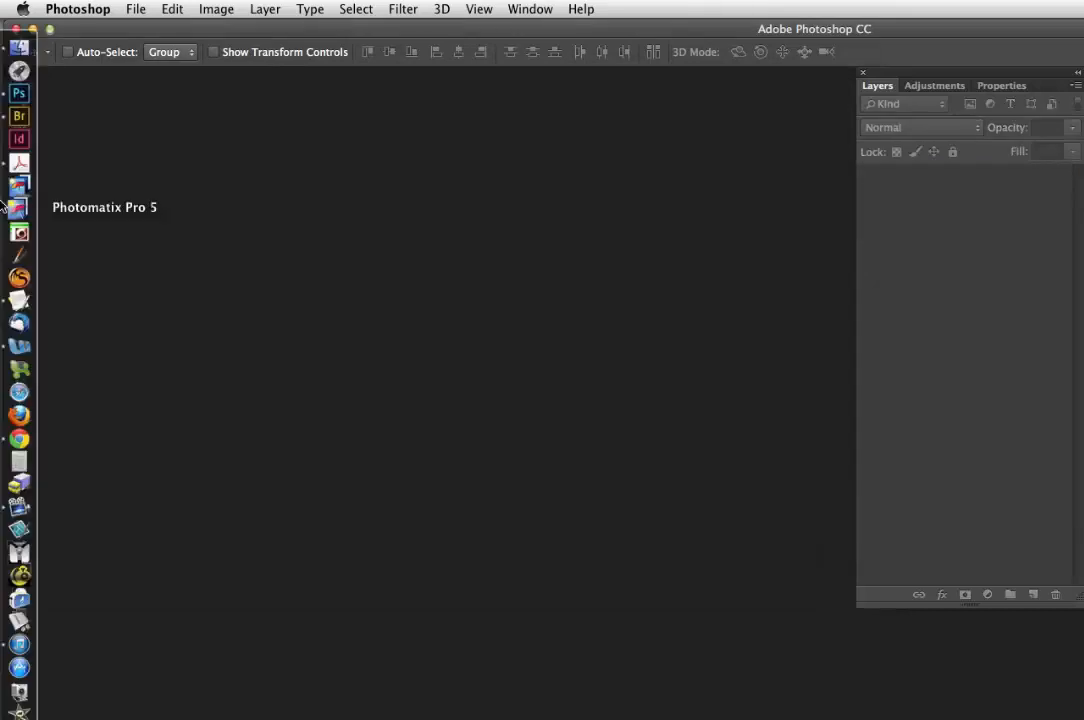
pyautogui.click(18, 116)
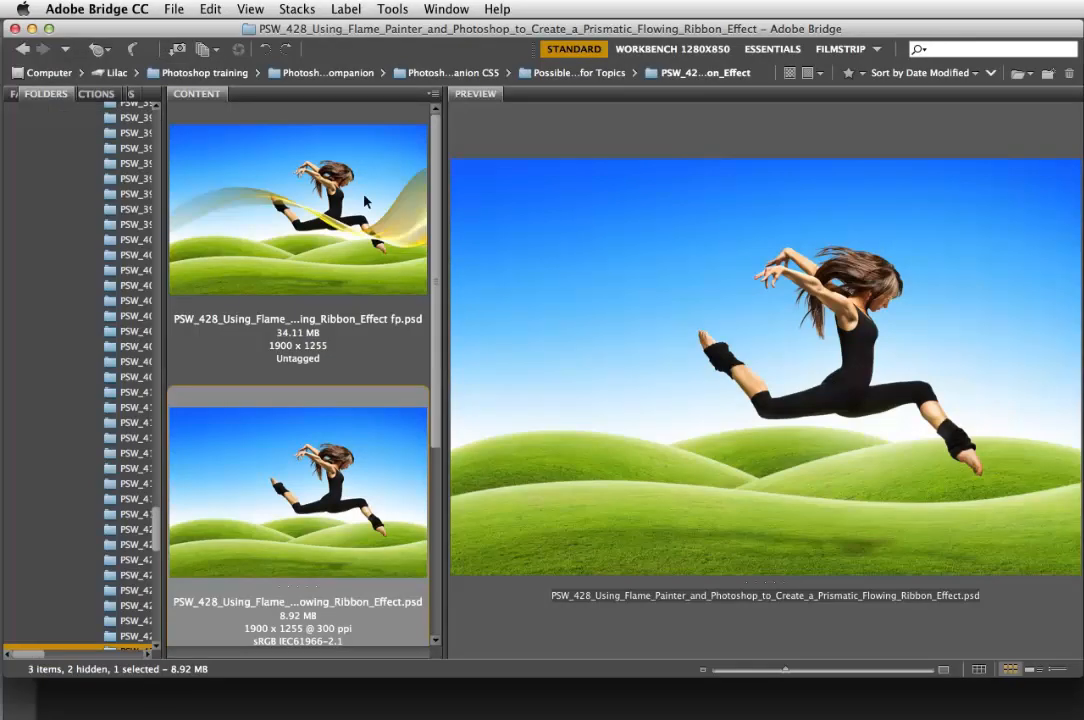
# - Preview the finished ribbon effect Example.tif among the project folder's files
pyautogui.moveTo(430, 290); pyautogui.dragTo(431, 345)
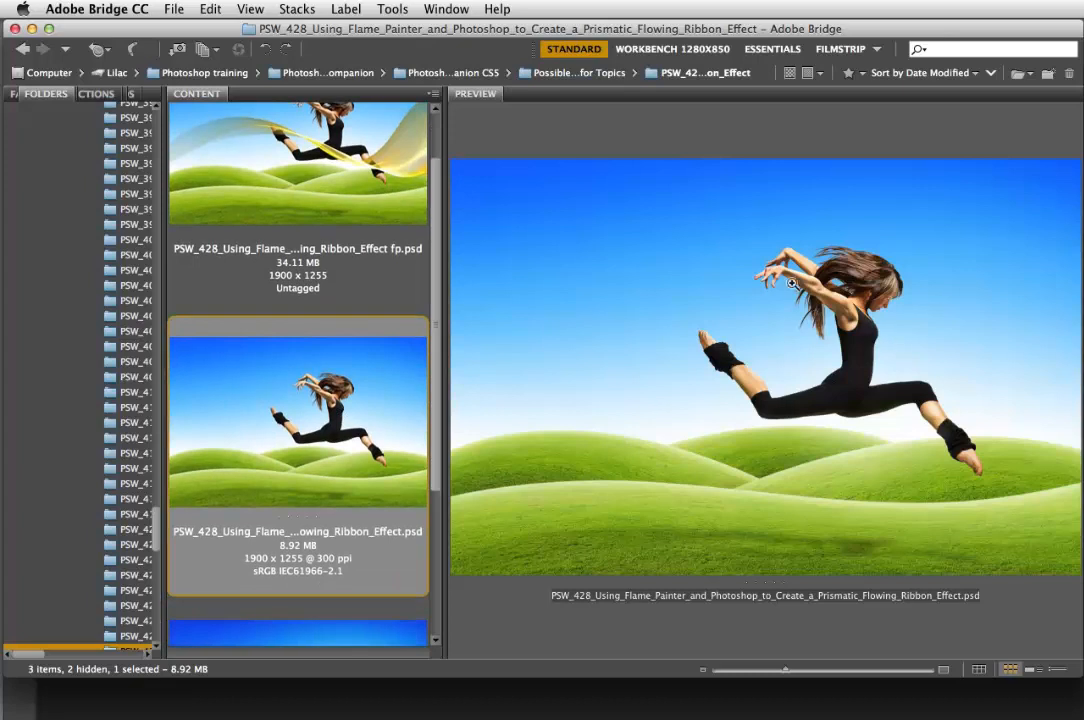
pyautogui.scroll(-3, 434, 367)
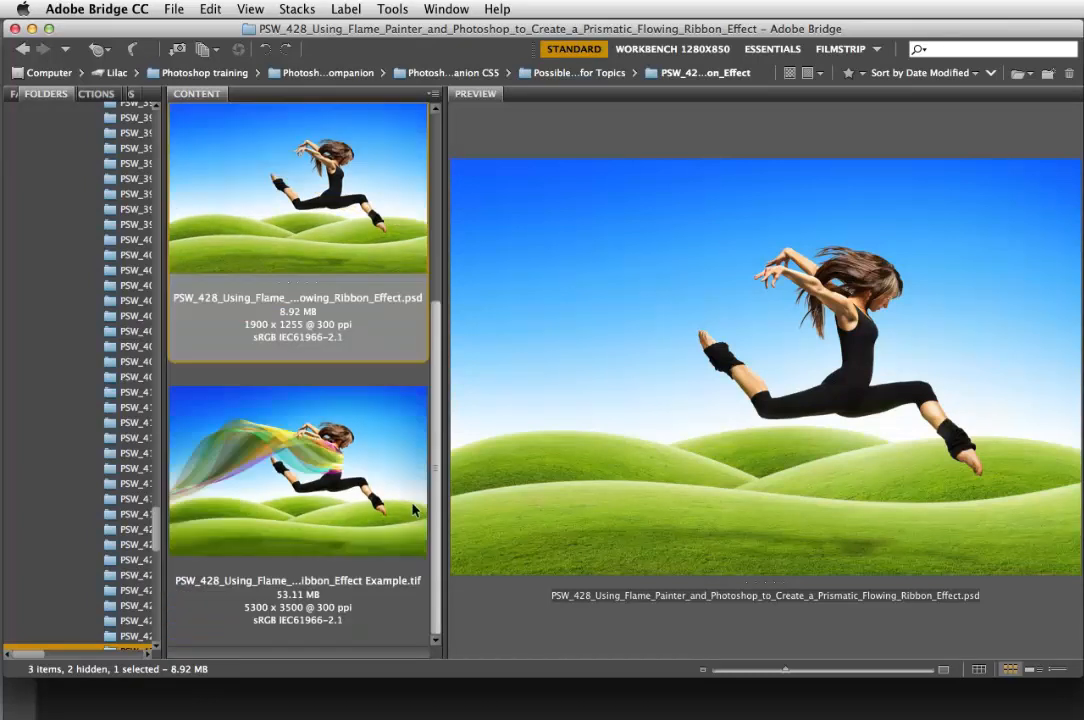
pyautogui.click(348, 500)
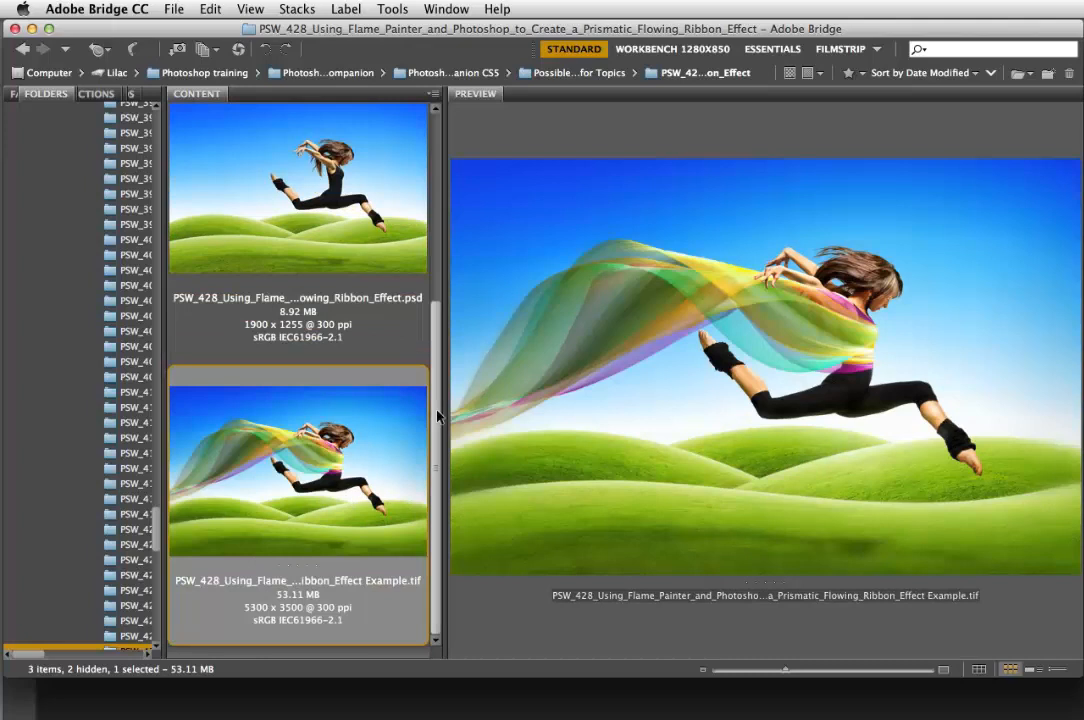
pyautogui.scroll(3, 436, 432)
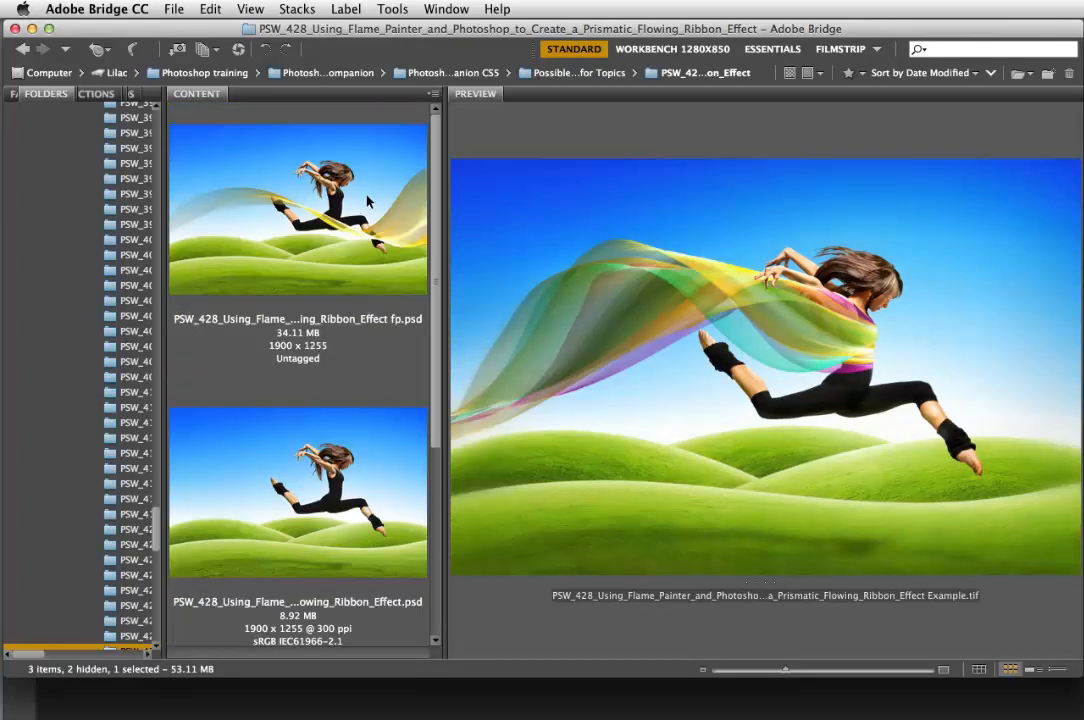
# - Open the saved "fp.psd" ribbon file in Photoshop, assigning the working RGB profile sRGB IEC61966-2.1, and fit its window at 50% zoom
pyautogui.click(362, 219)
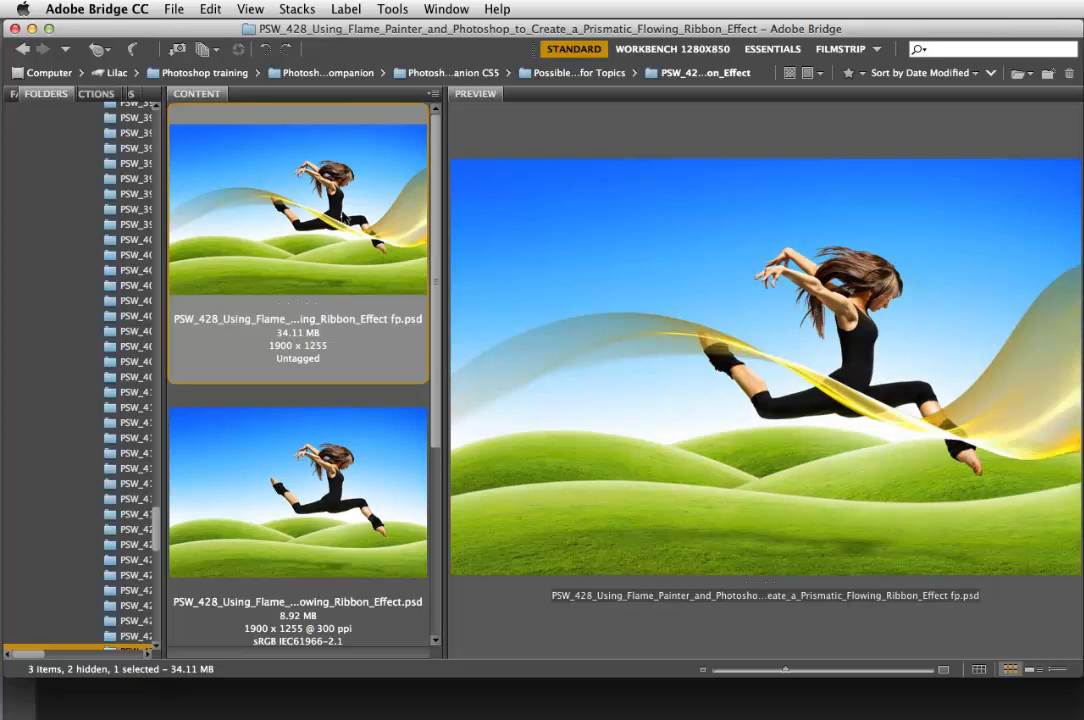
pyautogui.doubleClick(316, 216)
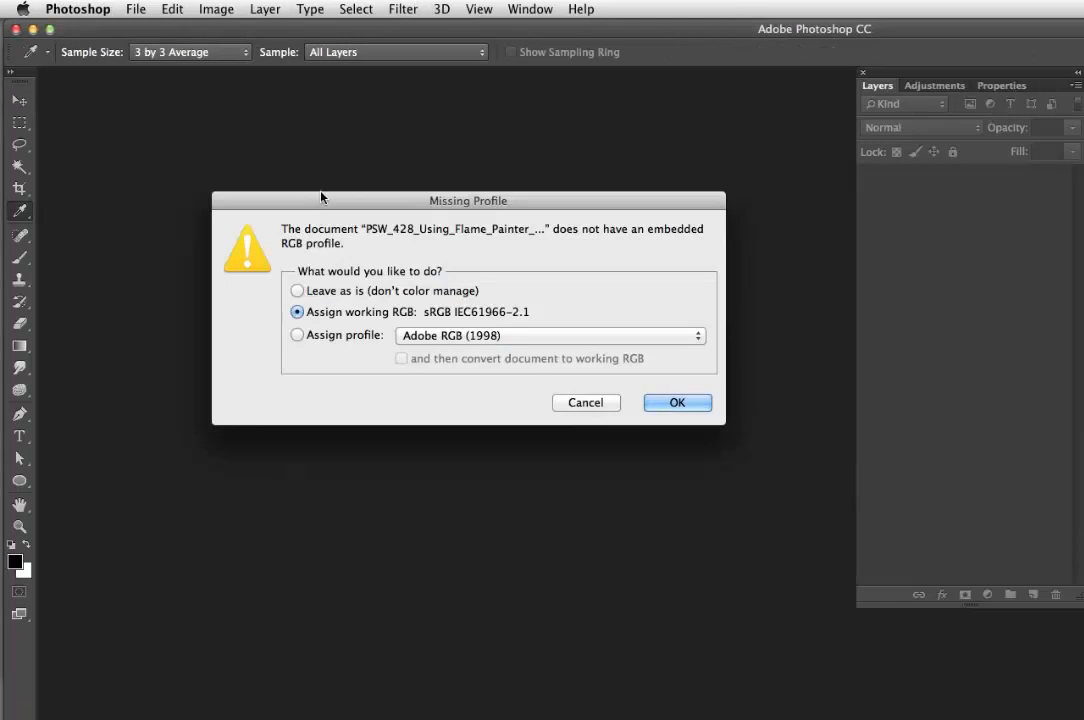
pyautogui.click(665, 402)
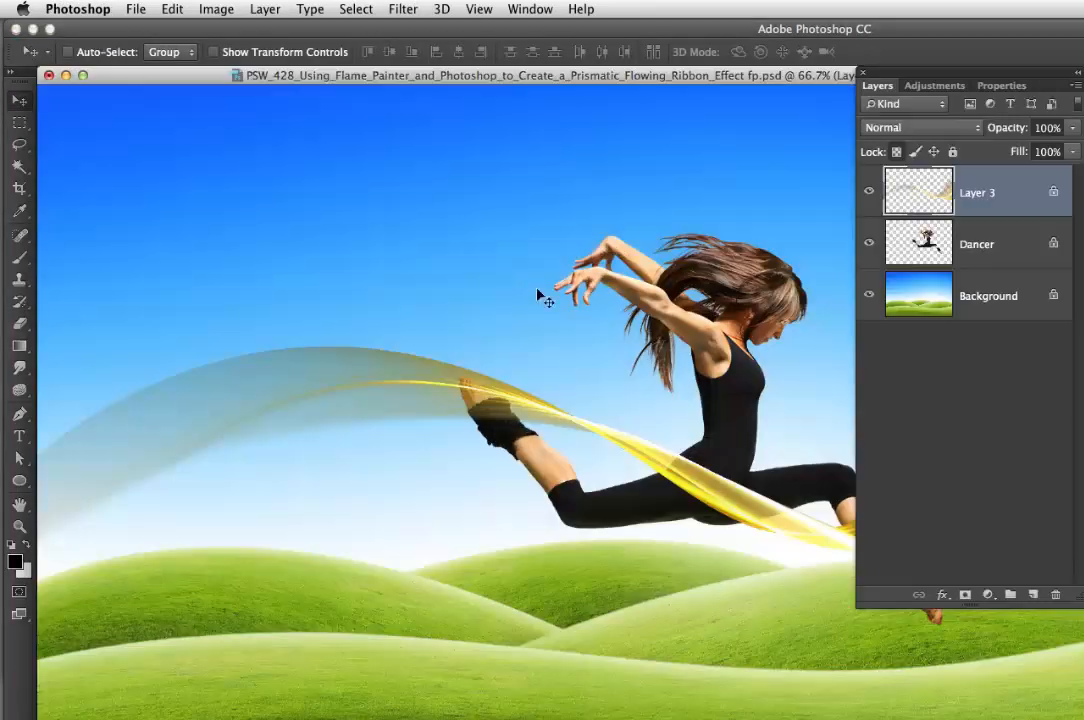
pyautogui.press('super+minus')
pyautogui.click(83, 75)
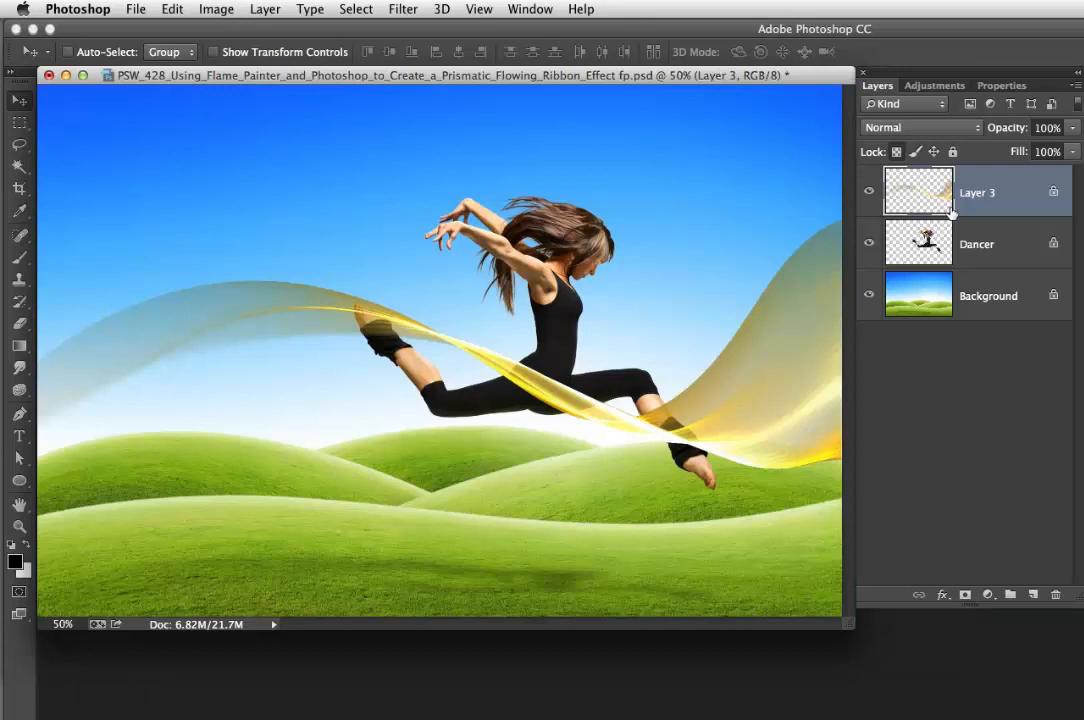
# - Toggle Layer 3's visibility off and on, and move the ribbon up so it crosses the dancer's torso
pyautogui.click(869, 193)
pyautogui.click(869, 193)
pyautogui.moveTo(561, 395); pyautogui.dragTo(572, 331)
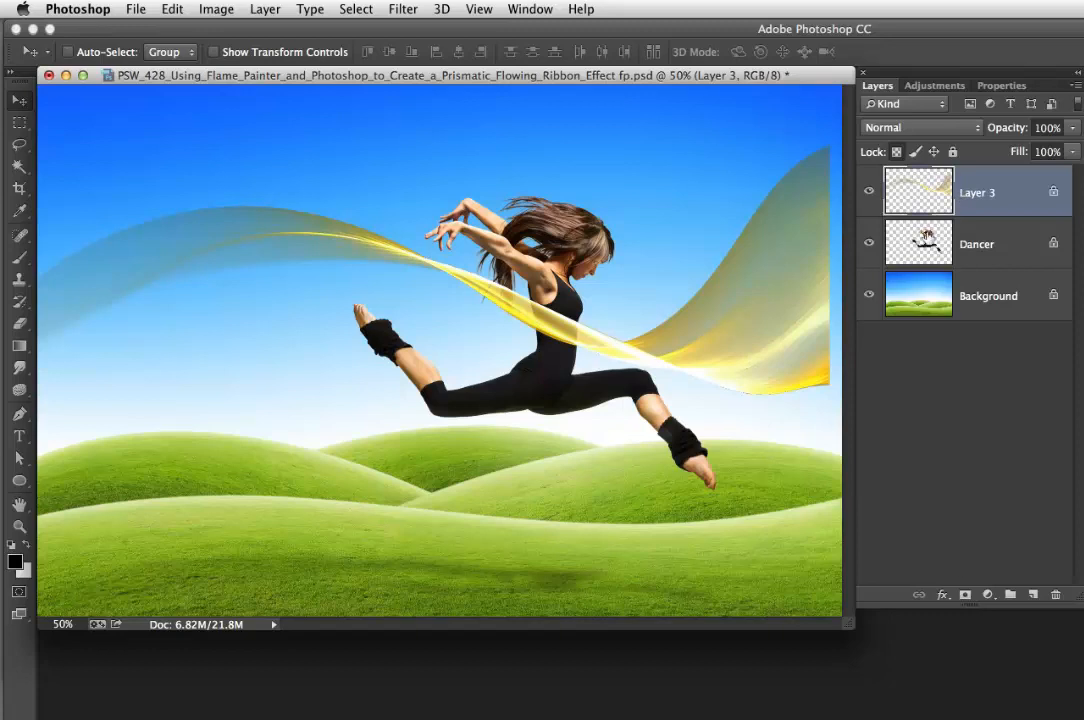
# - Isolate the Dancer layer to view its transparent surroundings, and show all layers again
pyautogui.keyDown('alt'); pyautogui.click(871, 245); pyautogui.keyUp('alt')
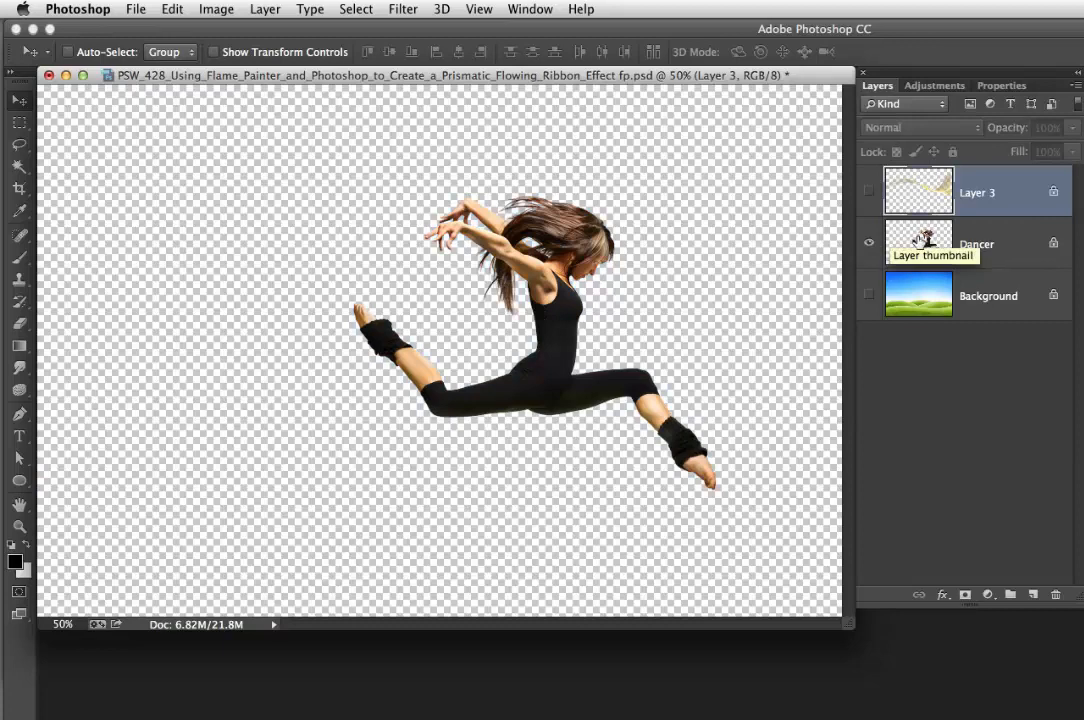
pyautogui.keyDown('alt'); pyautogui.click(869, 245); pyautogui.keyUp('alt')
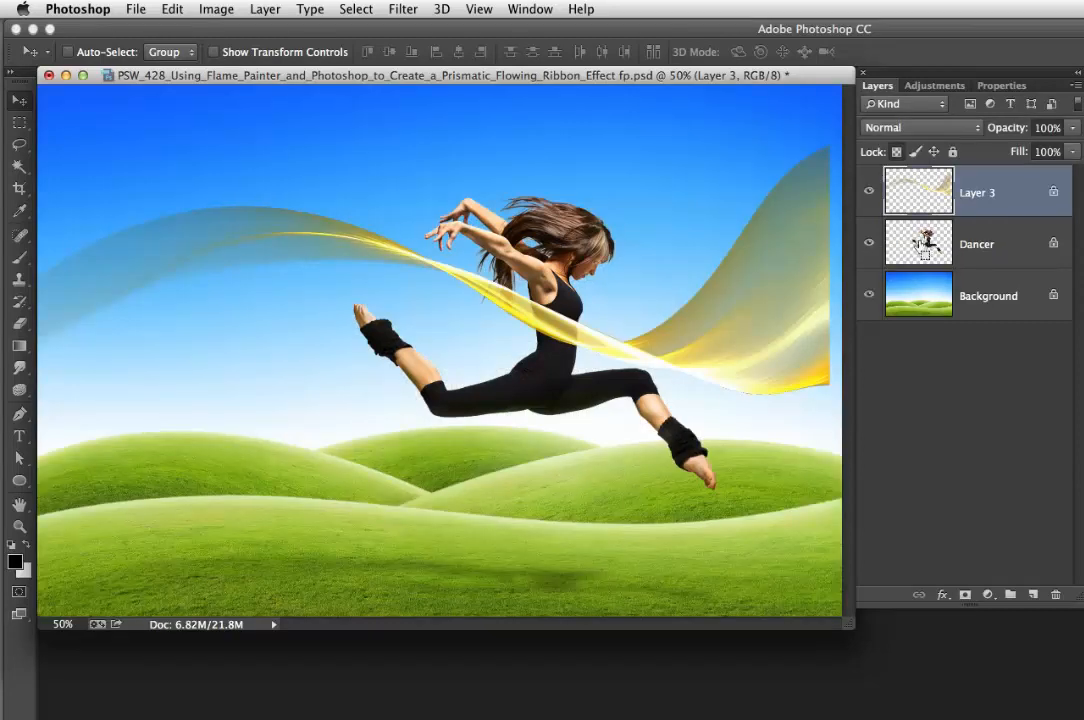
pyautogui.keyDown('super'); pyautogui.click(928, 248); pyautogui.keyUp('super')
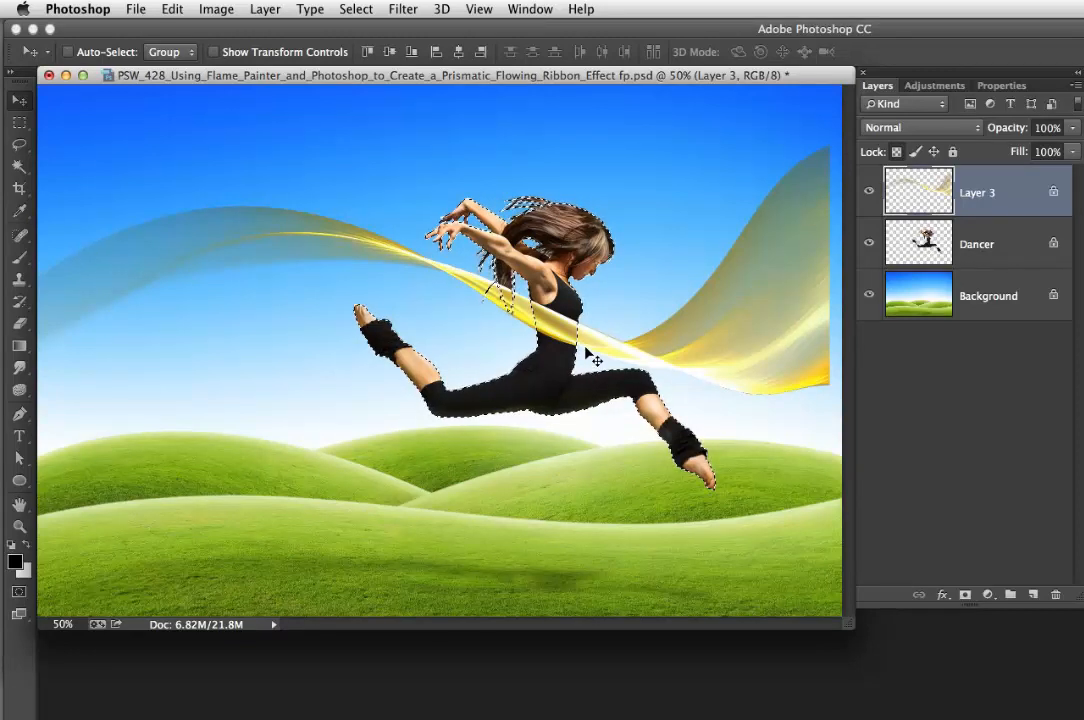
pyautogui.click(355, 10)
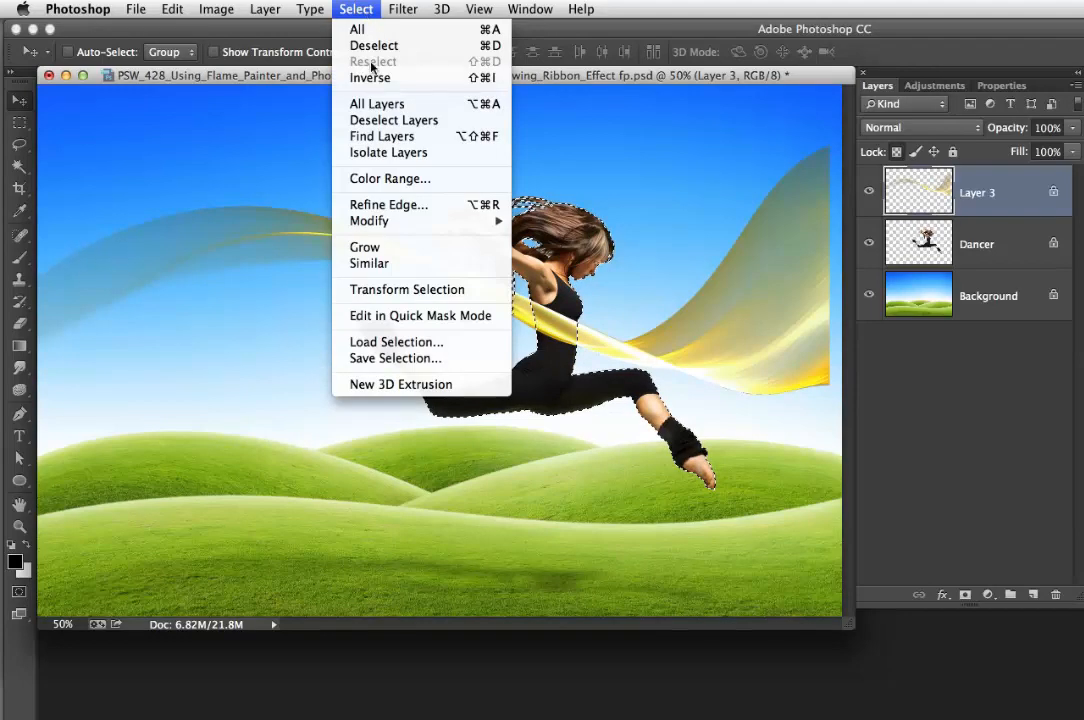
pyautogui.click(364, 9)
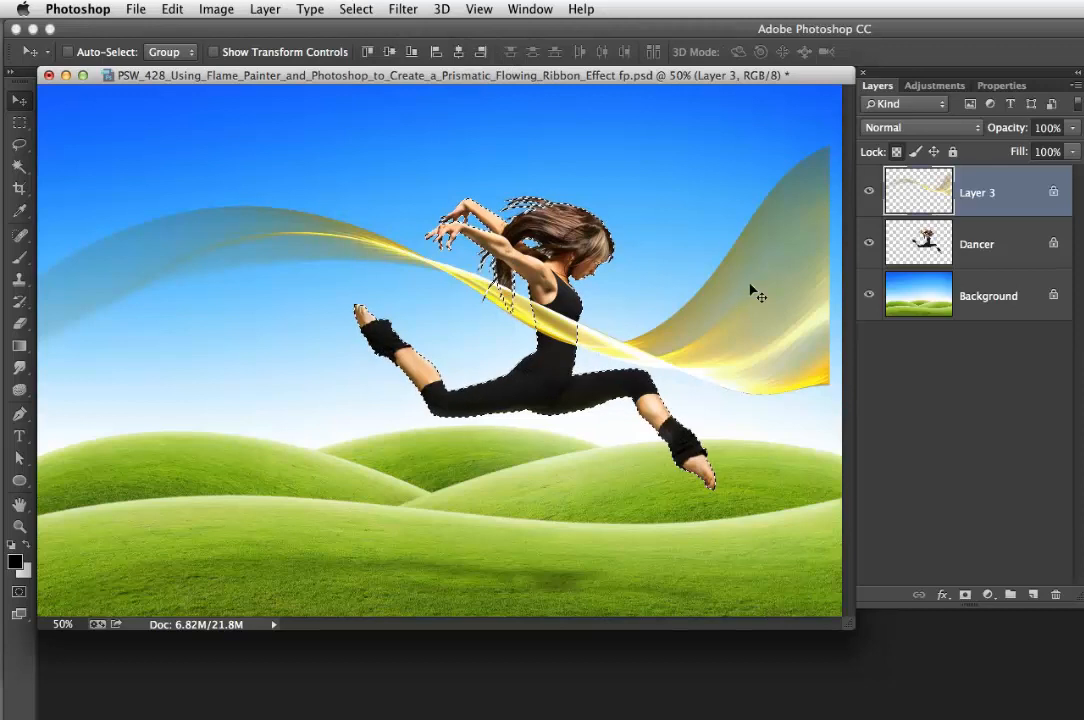
pyautogui.press('super+d')
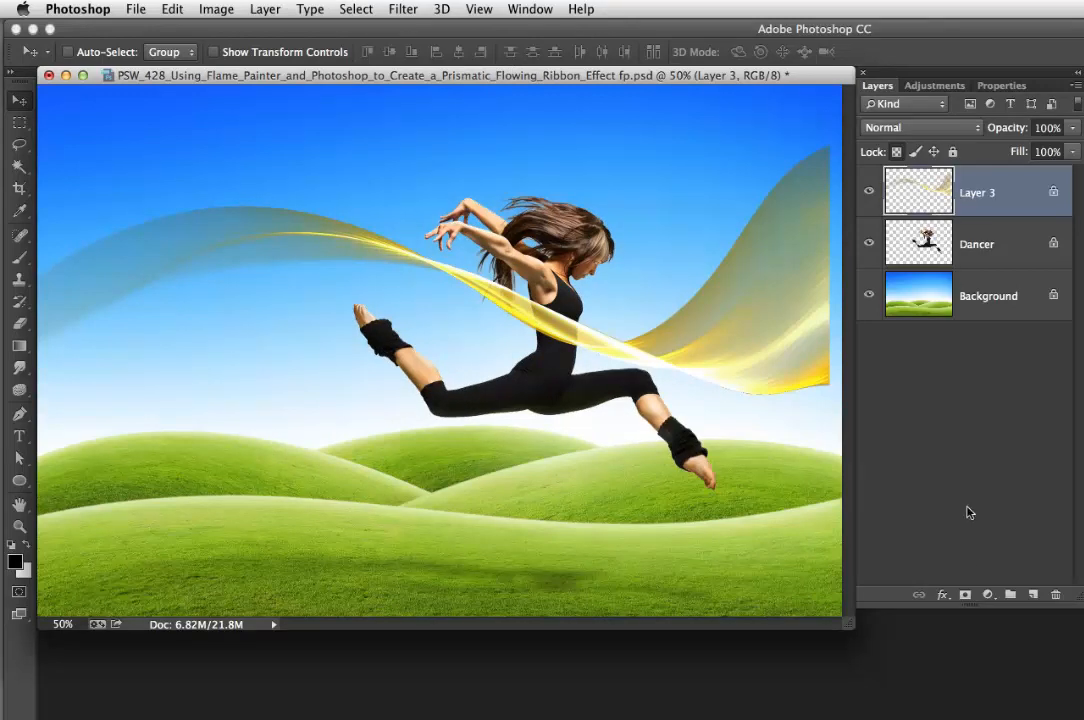
# - Add a layer mask to Layer 3 and select everything outside the silhouette of the Dancer layer
pyautogui.click(965, 594)
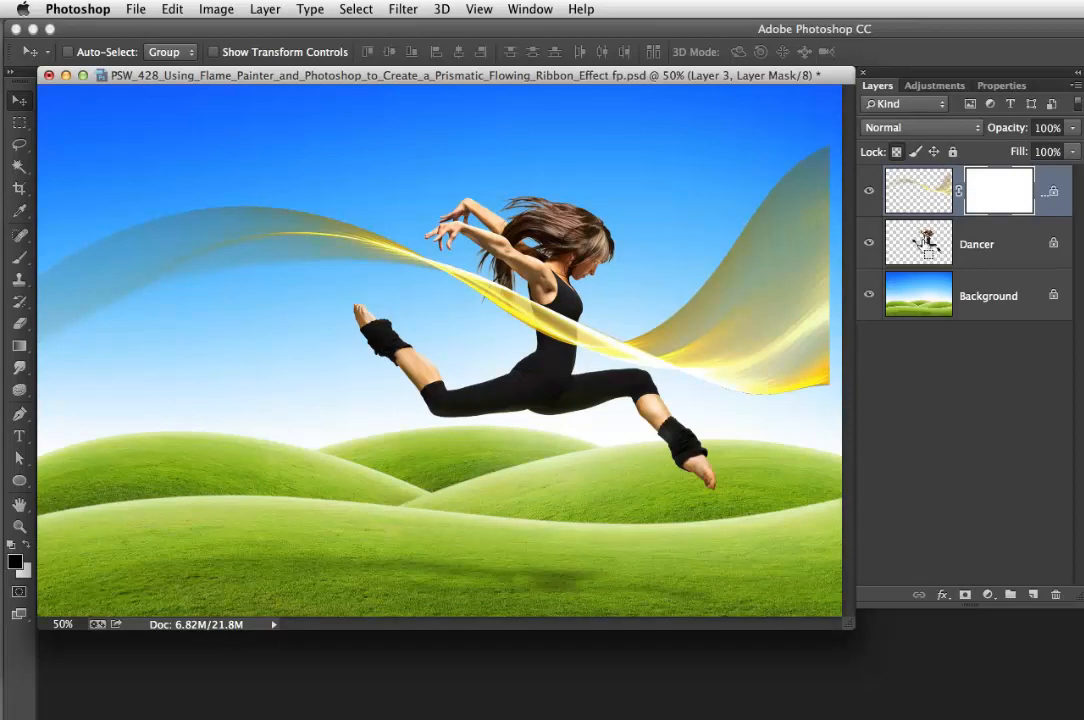
pyautogui.keyDown('super'); pyautogui.click(918, 243); pyautogui.keyUp('super')
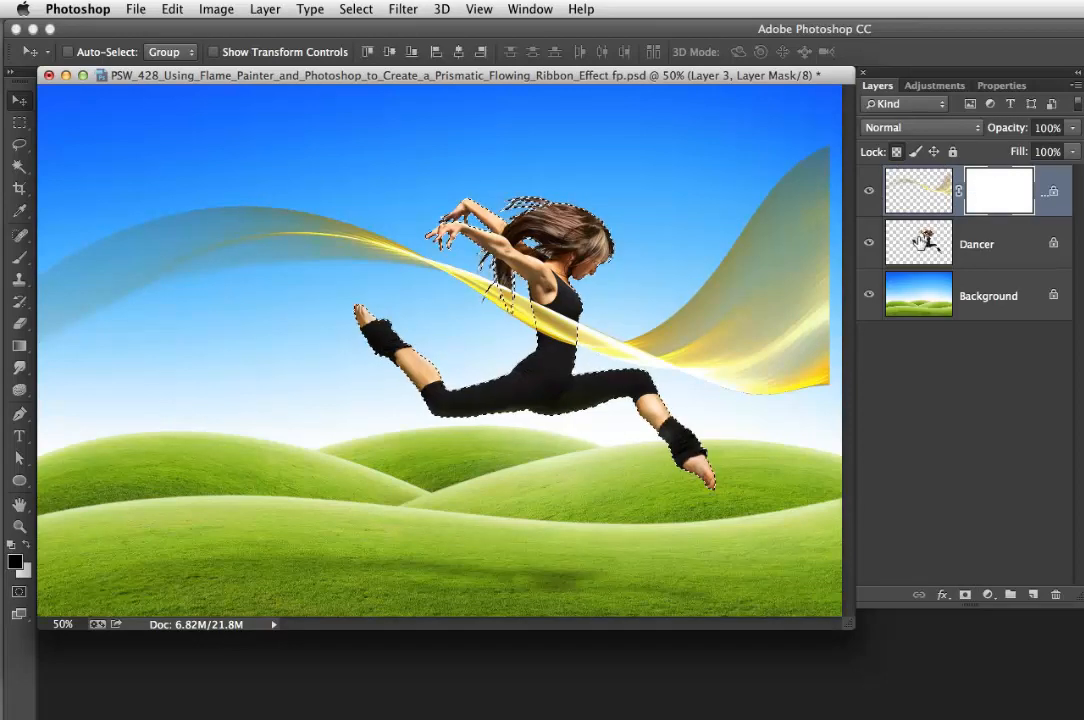
pyautogui.click(355, 9)
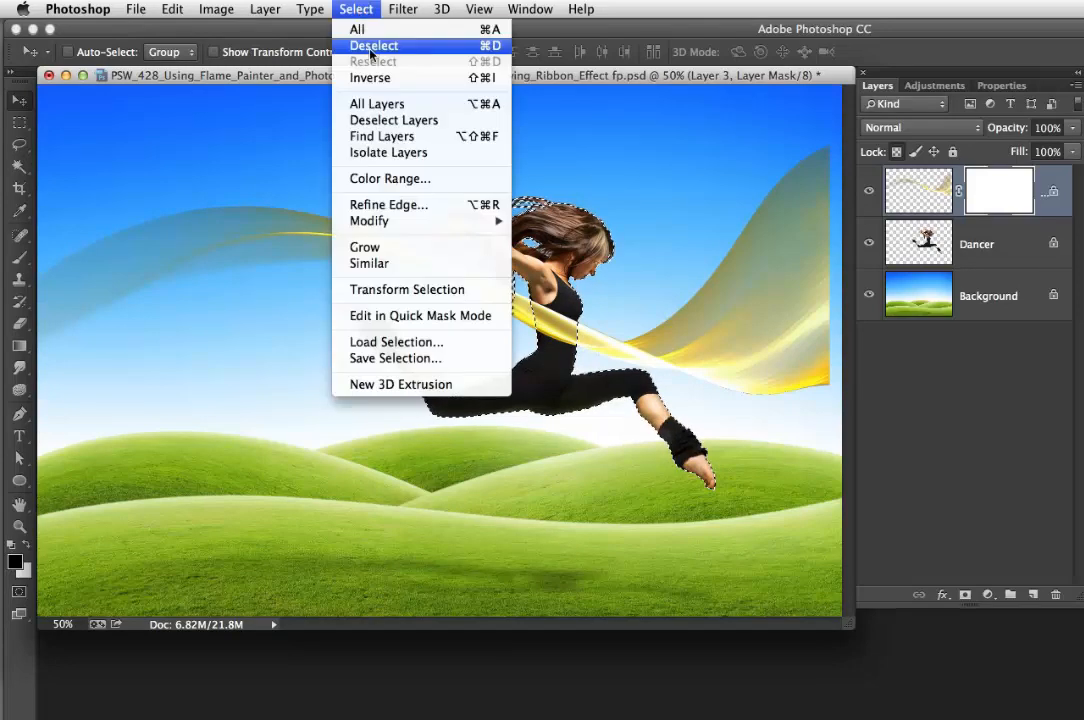
pyautogui.click(368, 78)
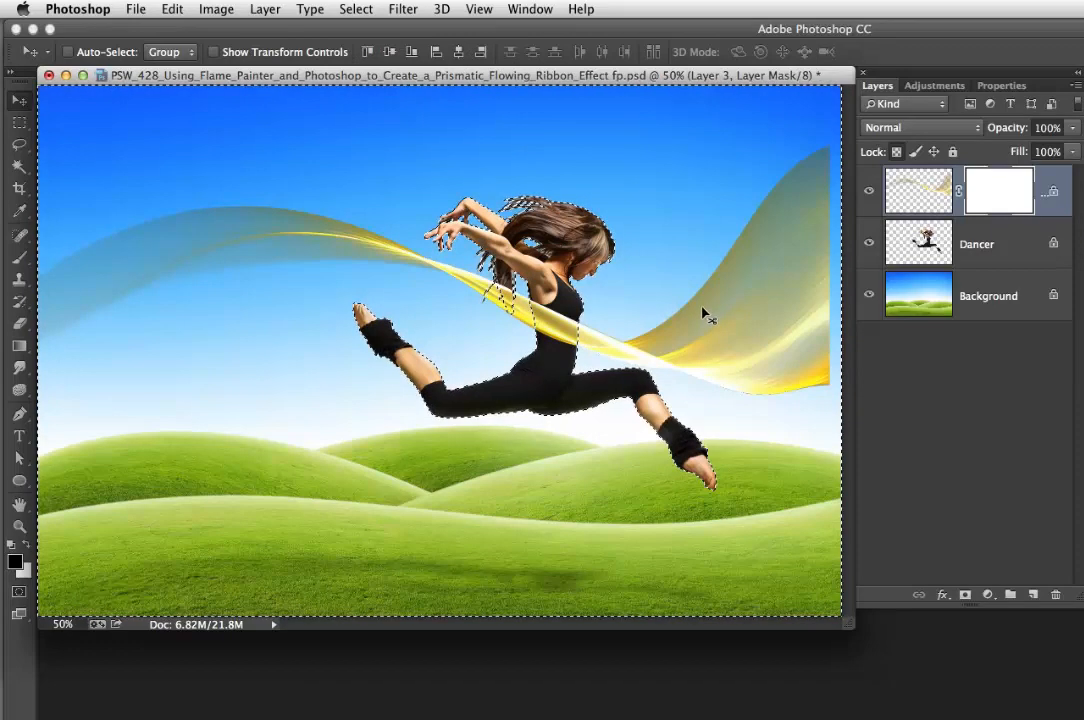
# - Paint black on Layer 3's mask to hide the ribbon in front of the dancer out to the image edge, enlarging the brush to 175
pyautogui.click(19, 257)
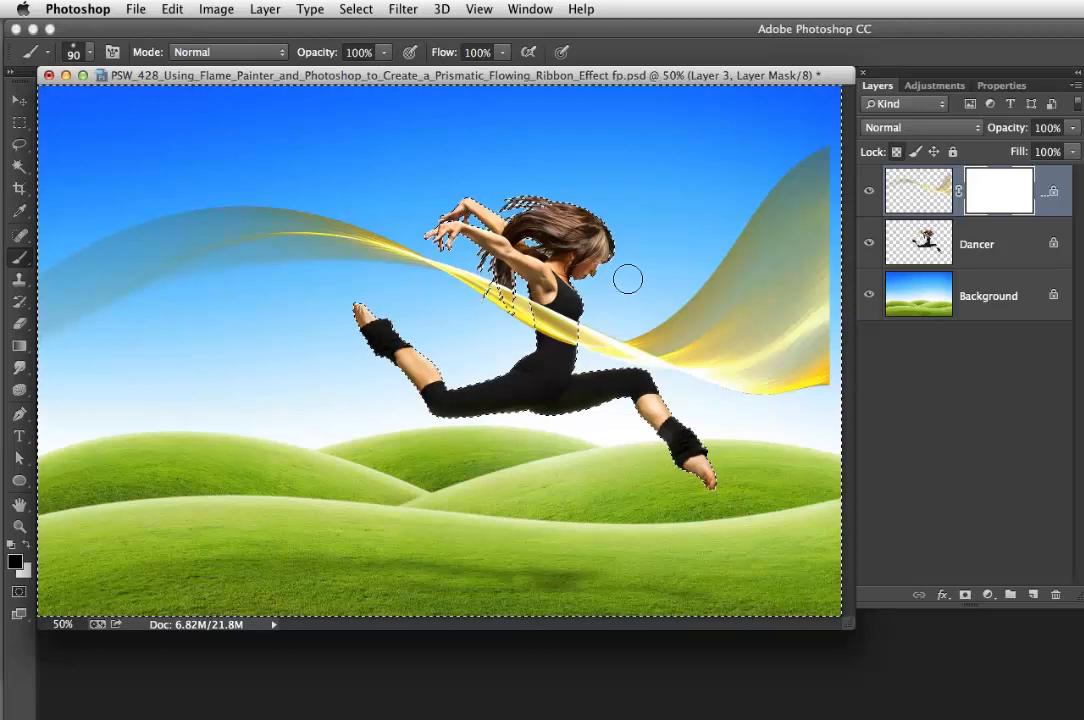
pyautogui.moveTo(622, 295)
pyautogui.mouseDown()
pyautogui.moveTo(598, 357)
pyautogui.moveTo(606, 305)
pyautogui.moveTo(588, 355)
pyautogui.moveTo(595, 311)
pyautogui.moveTo(588, 350)
pyautogui.moveTo(658, 268)
pyautogui.moveTo(623, 408)
pyautogui.moveTo(657, 295)
pyautogui.moveTo(650, 374)
pyautogui.moveTo(665, 371)
pyautogui.moveTo(693, 250)
pyautogui.moveTo(665, 406)
pyautogui.moveTo(662, 249)
pyautogui.moveTo(666, 414)
pyautogui.moveTo(730, 195)
pyautogui.moveTo(713, 443)
pyautogui.moveTo(742, 202)
pyautogui.moveTo(698, 352)
pyautogui.mouseUp()
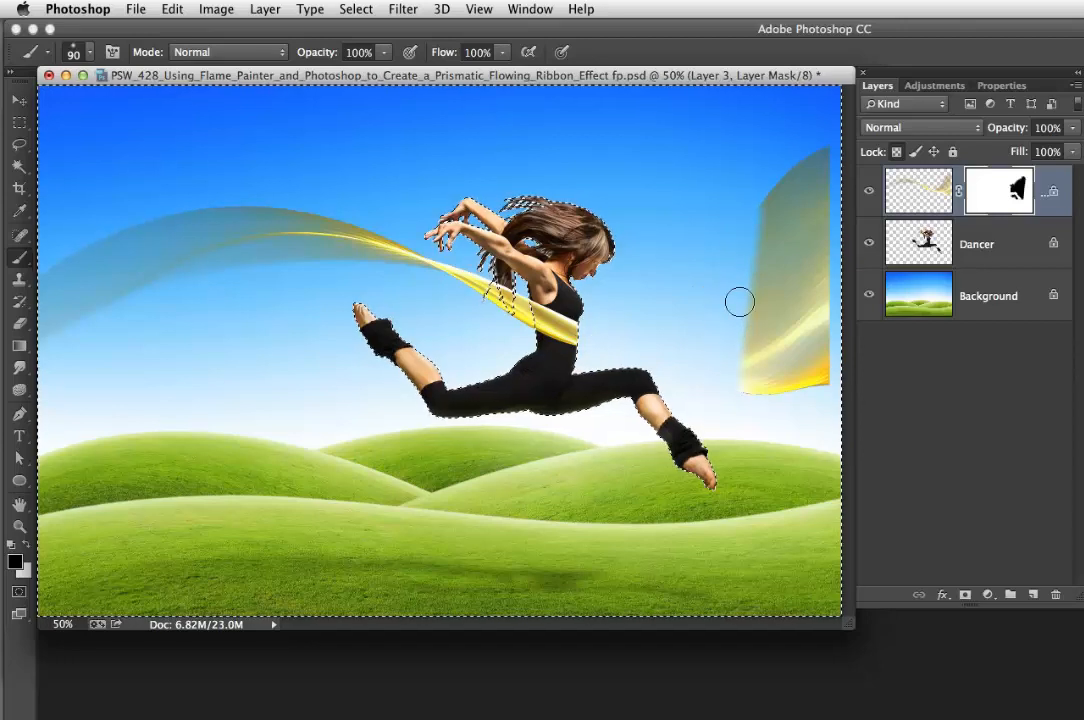
pyautogui.press(']')
pyautogui.press(']')
pyautogui.press(']')
pyautogui.press(']')
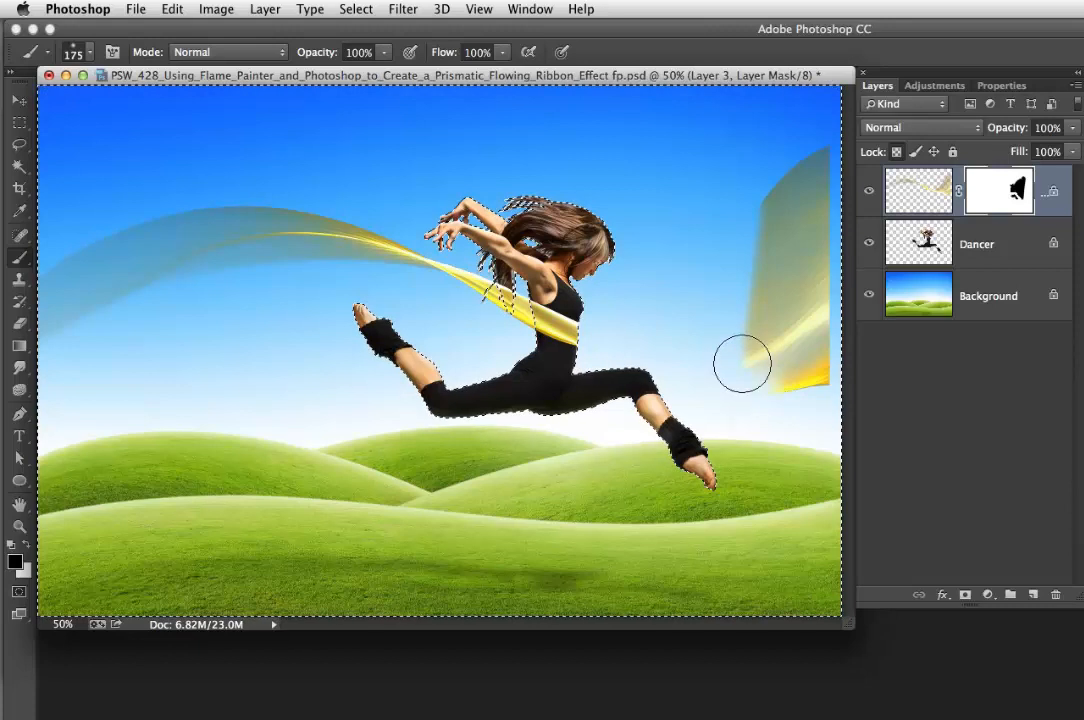
pyautogui.moveTo(742, 364)
pyautogui.mouseDown()
pyautogui.moveTo(745, 272)
pyautogui.moveTo(734, 413)
pyautogui.moveTo(736, 180)
pyautogui.moveTo(766, 276)
pyautogui.moveTo(782, 222)
pyautogui.moveTo(789, 407)
pyautogui.moveTo(810, 160)
pyautogui.moveTo(806, 245)
pyautogui.moveTo(822, 188)
pyautogui.moveTo(817, 425)
pyautogui.moveTo(833, 140)
pyautogui.moveTo(810, 104)
pyautogui.moveTo(799, 212)
pyautogui.moveTo(795, 147)
pyautogui.moveTo(810, 97)
pyautogui.moveTo(719, 106)
pyautogui.mouseUp()
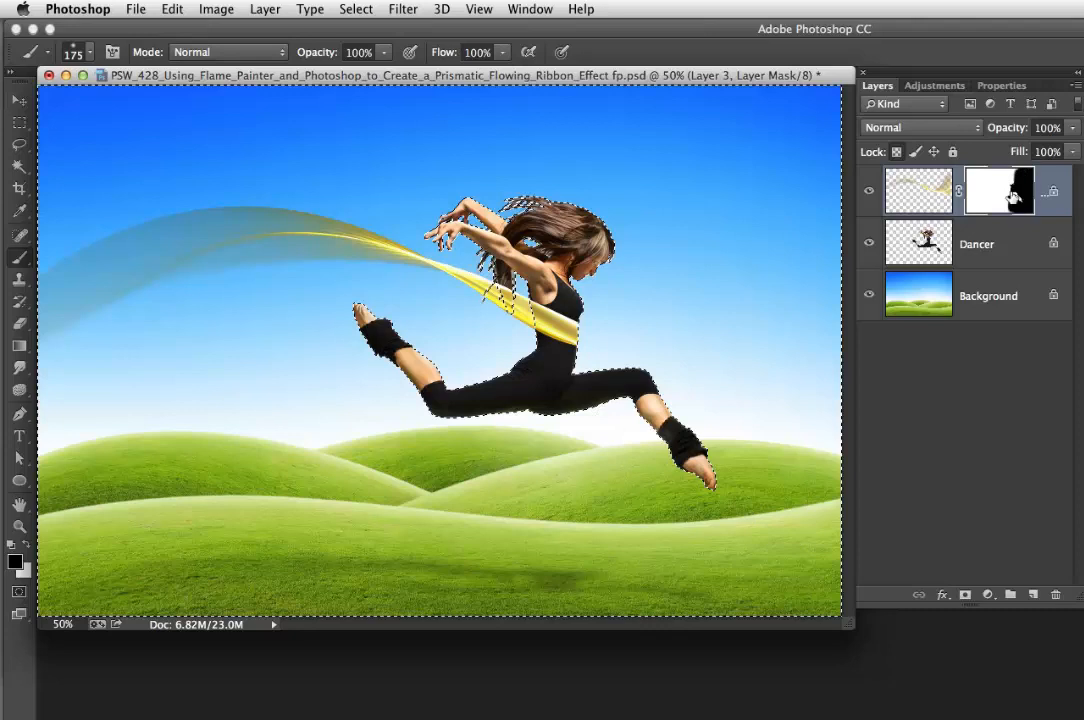
# - Check Layer 3's mask on its own while extending its black area above the dancer's head, and clear the selection
pyautogui.keyDown('alt'); pyautogui.click(1015, 196); pyautogui.keyUp('alt')
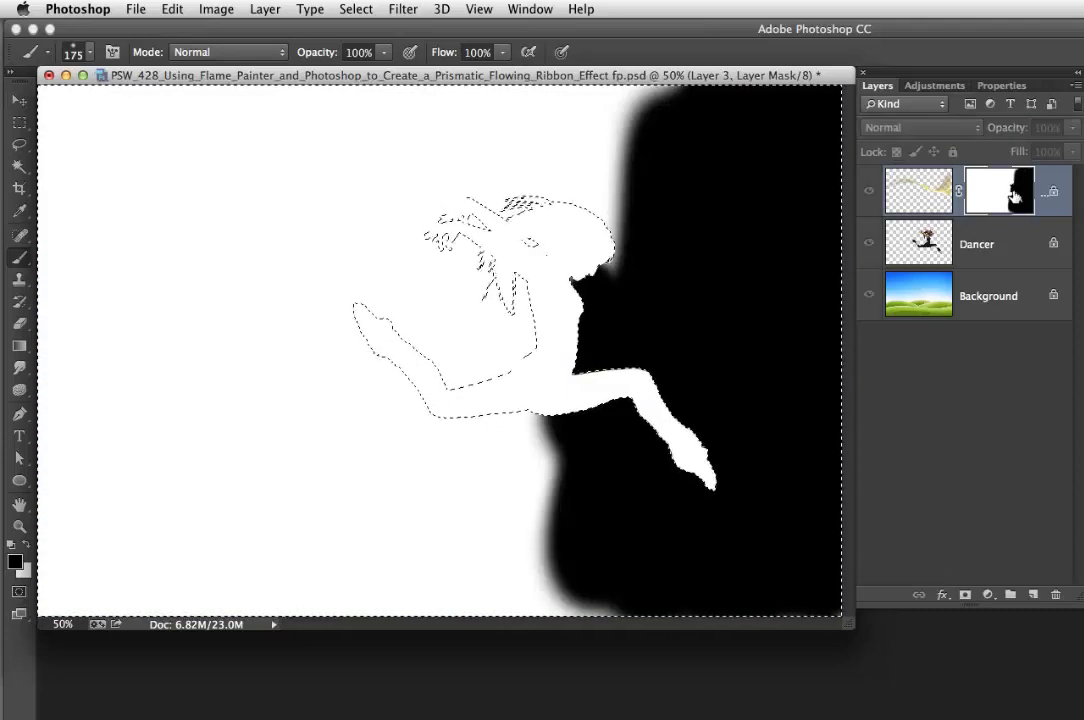
pyautogui.keyDown('alt'); pyautogui.click(1015, 196); pyautogui.keyUp('alt')
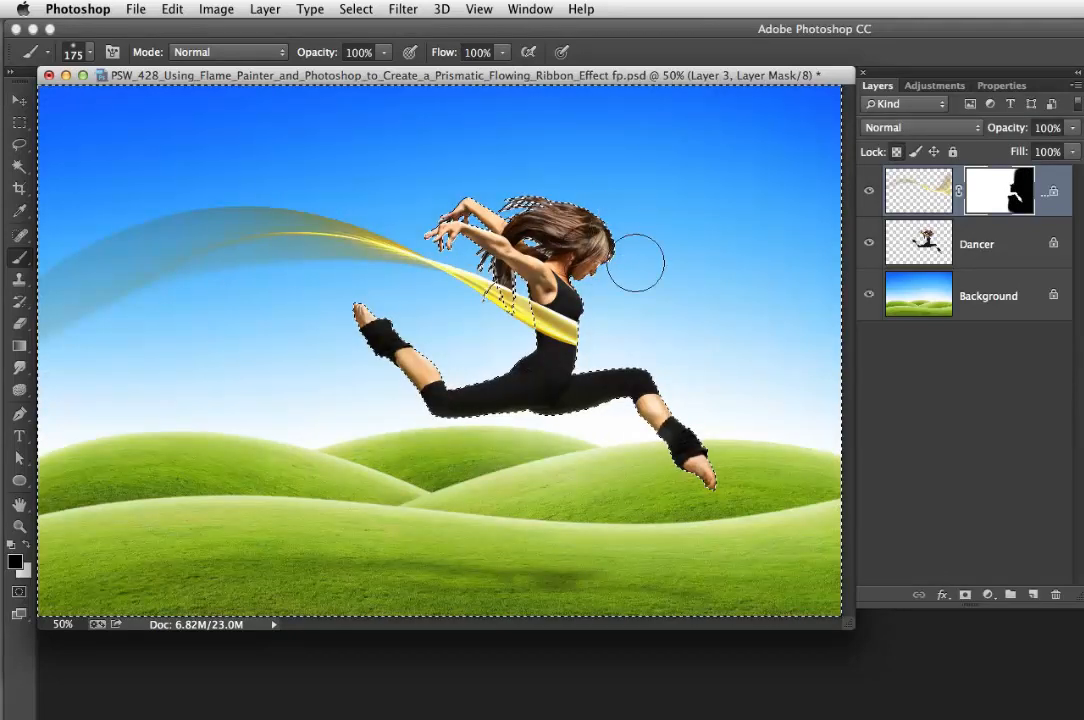
pyautogui.keyDown('alt'); pyautogui.click(1013, 196); pyautogui.keyUp('alt')
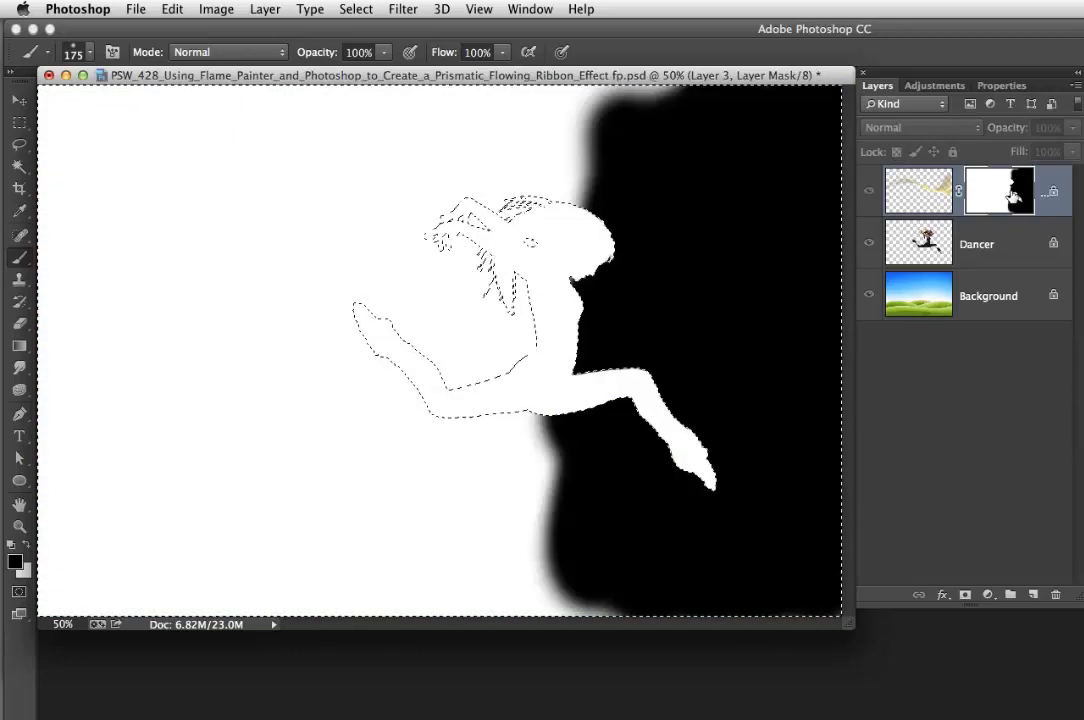
pyautogui.keyDown('alt'); pyautogui.click(1012, 196); pyautogui.keyUp('alt')
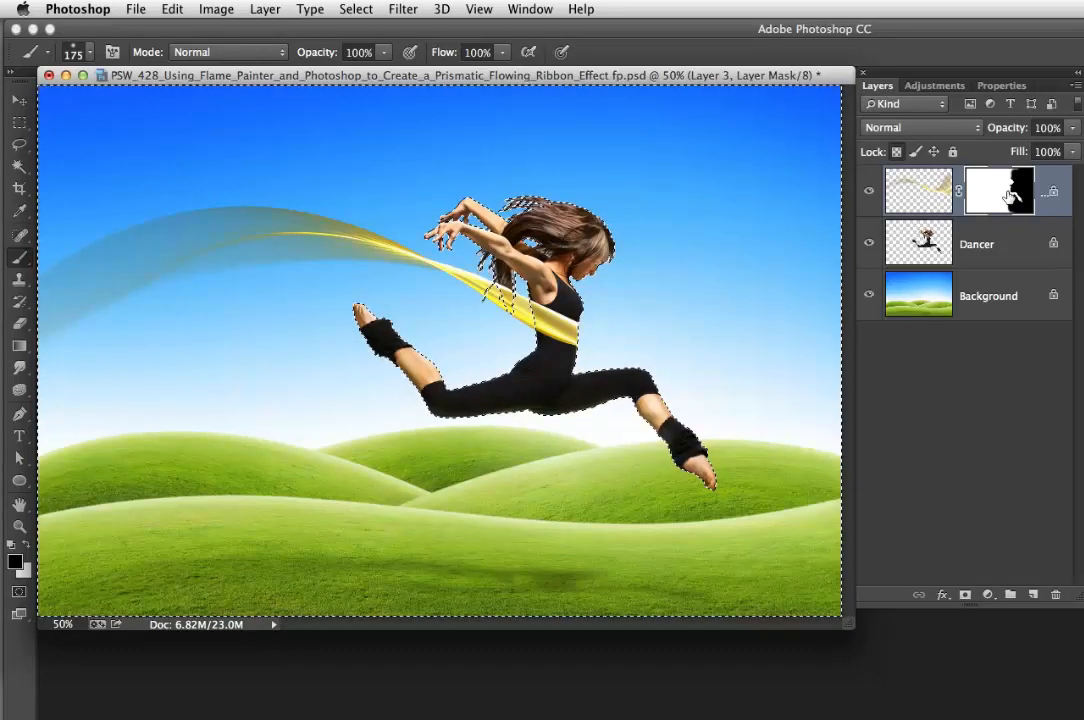
pyautogui.keyDown('alt'); pyautogui.click(1011, 196); pyautogui.keyUp('alt')
pyautogui.keyDown('alt'); pyautogui.click(1012, 195); pyautogui.keyUp('alt')
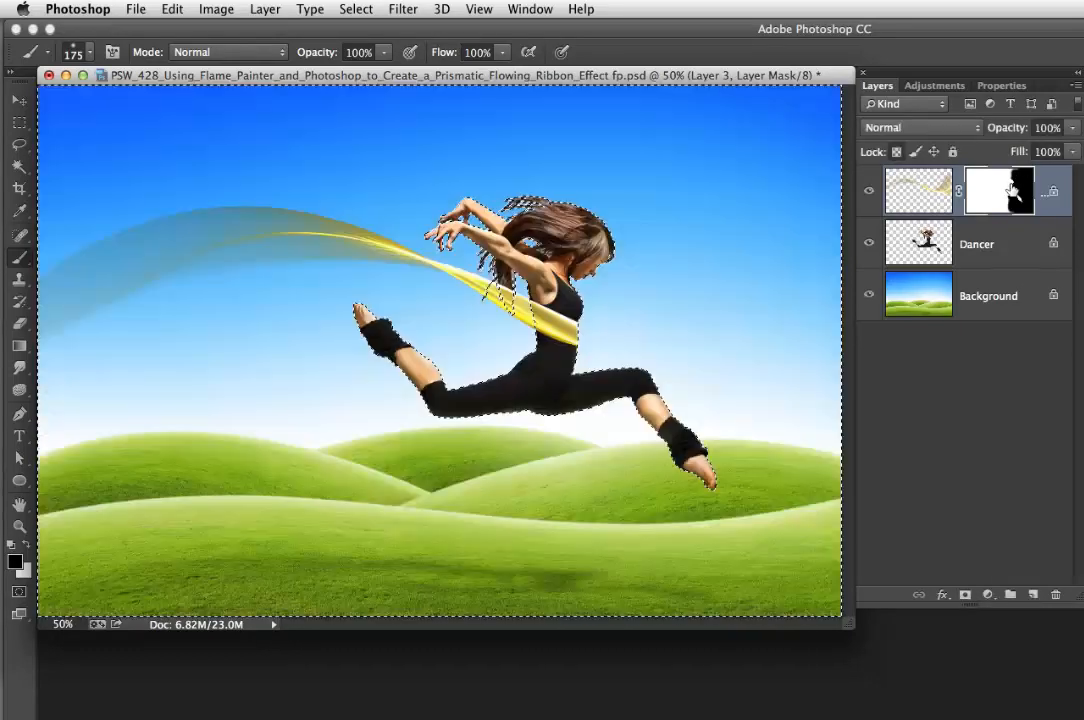
pyautogui.click(353, 10)
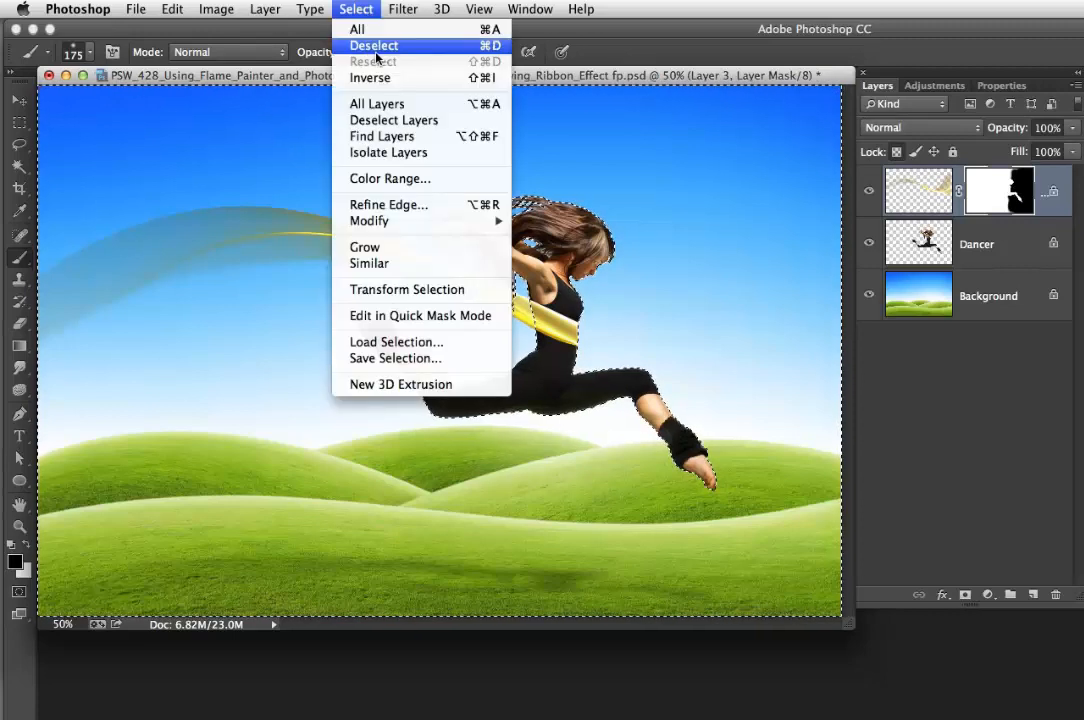
pyautogui.click(345, 47)
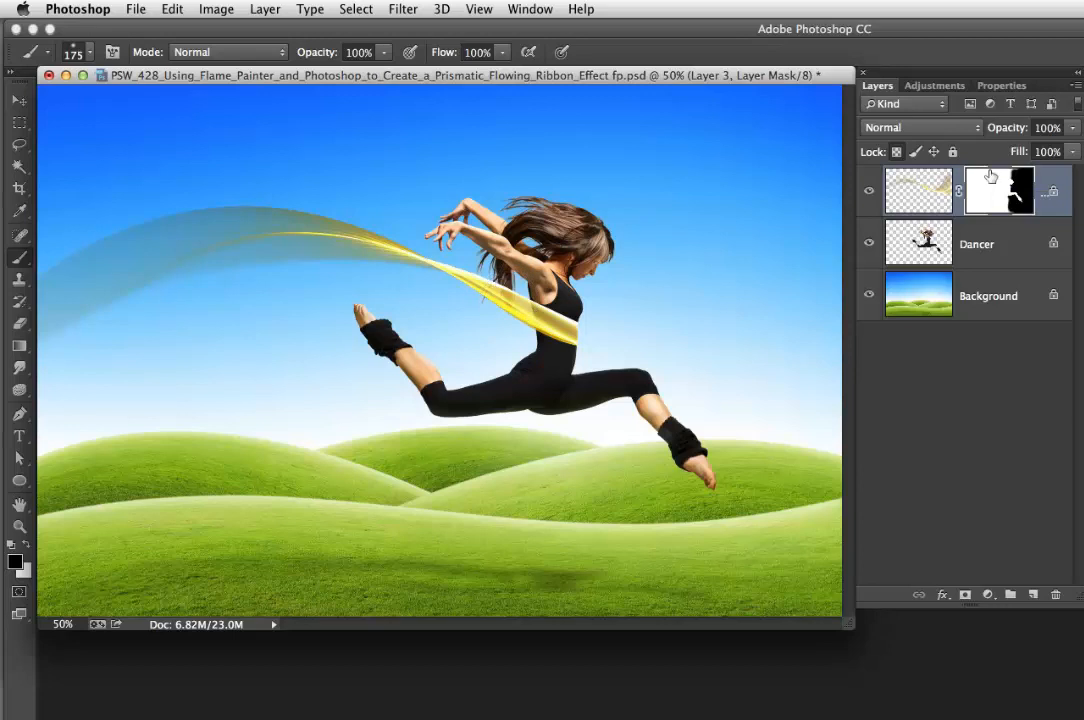
# - Load the Dancer layer's silhouette as a selection and reduce the brush size to 80
pyautogui.keyDown('super'); pyautogui.click(926, 243); pyautogui.keyUp('super')
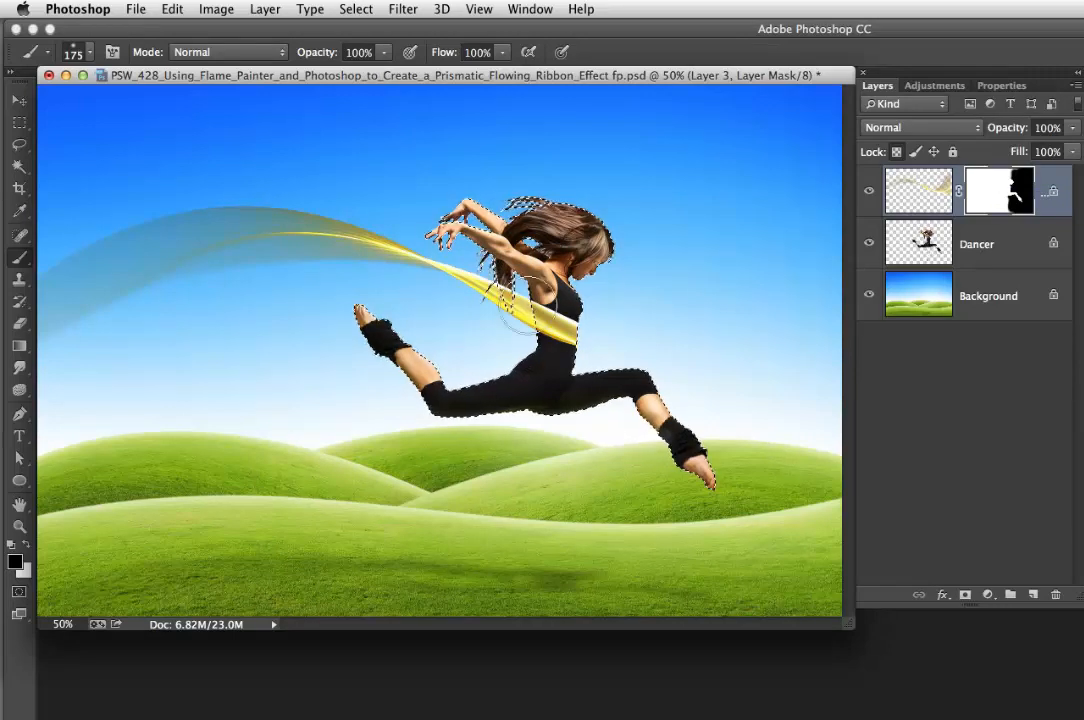
pyautogui.press('[')
pyautogui.press('[')
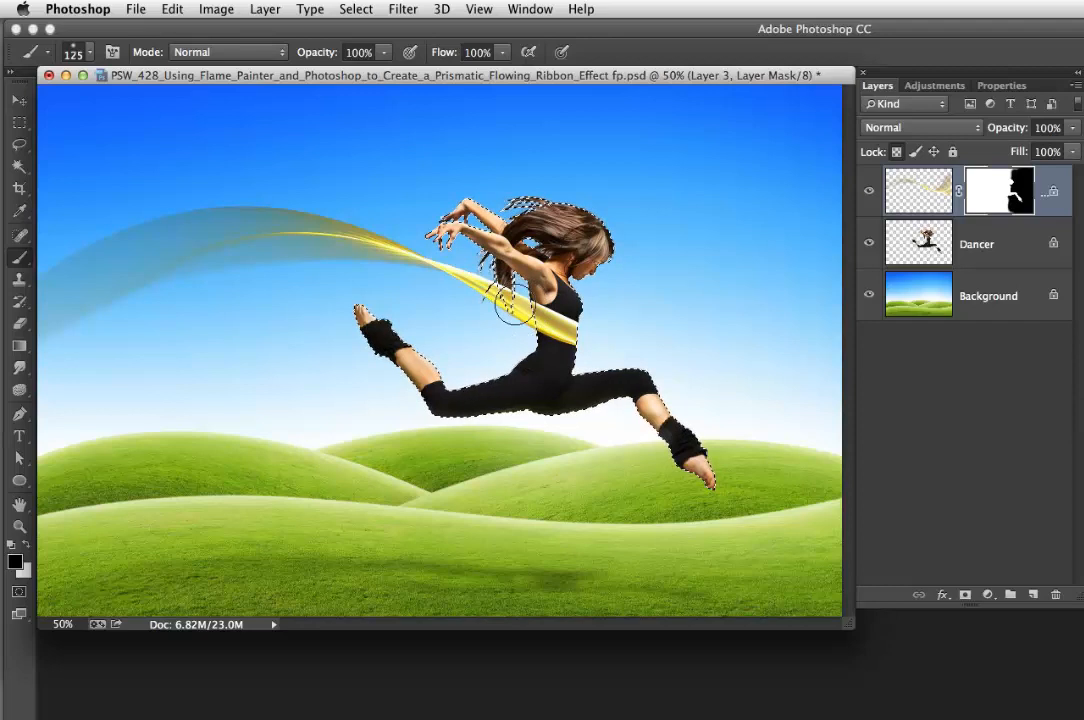
pyautogui.click(20, 101)
pyautogui.click(19, 257)
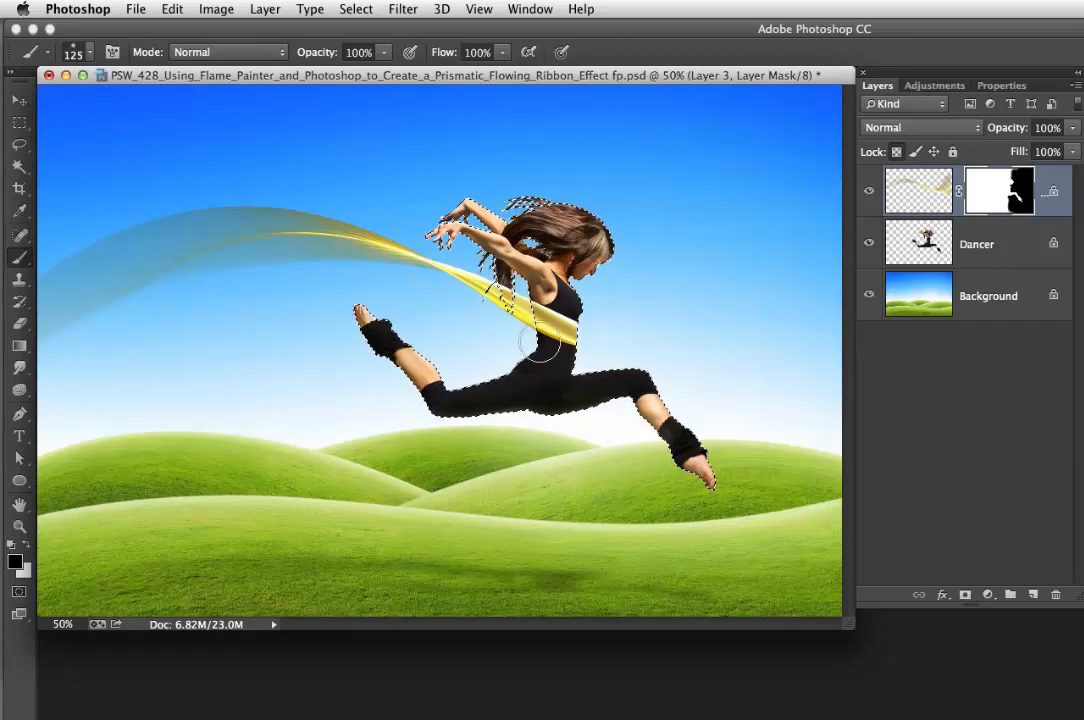
pyautogui.press(']')
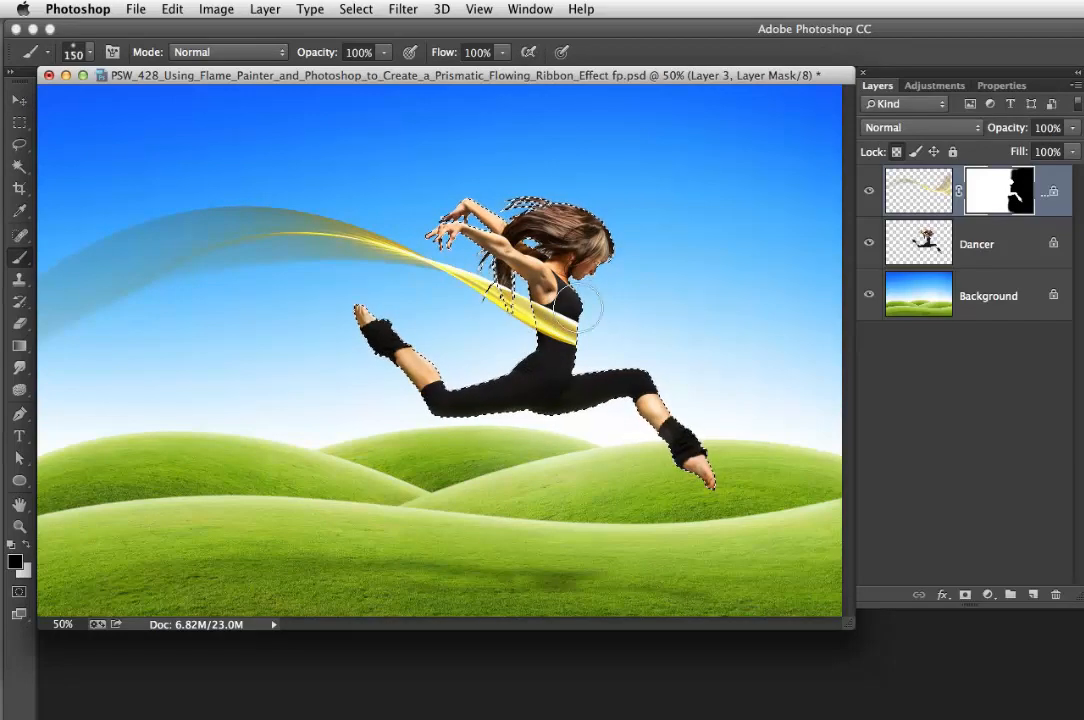
pyautogui.press('[')
pyautogui.press('[')
pyautogui.press('[')
pyautogui.press('[')
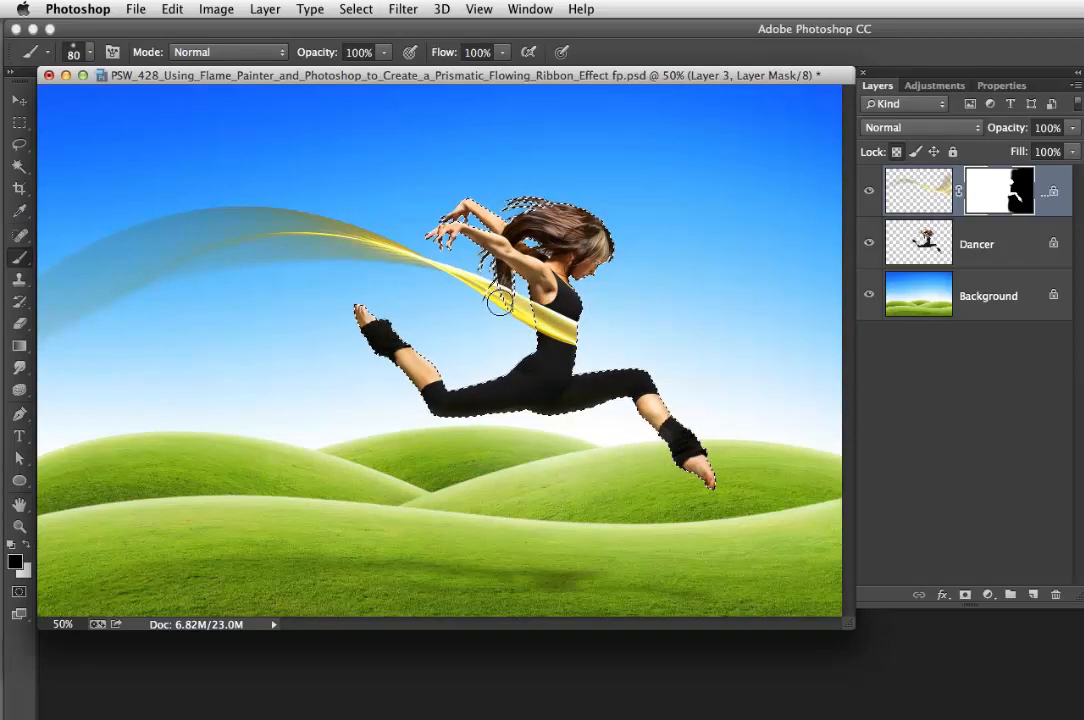
# - Paint black on Layer 3's mask over the dancer's hair strands so they fall in front of the ribbon
pyautogui.press('x')
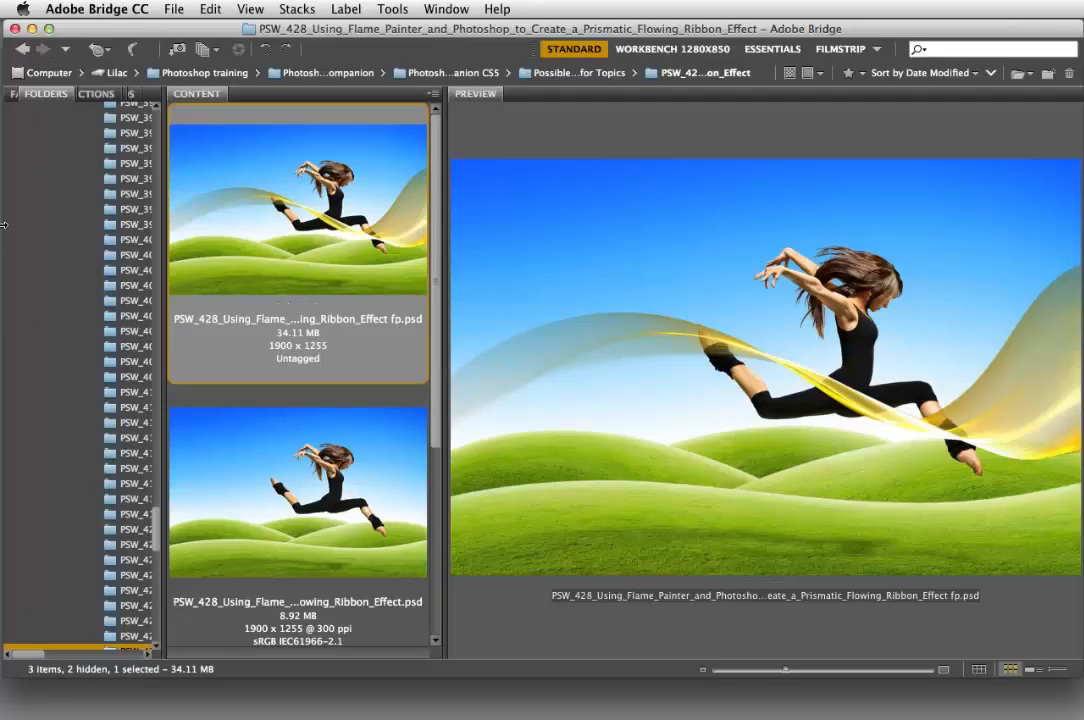
pyautogui.click(21, 86)
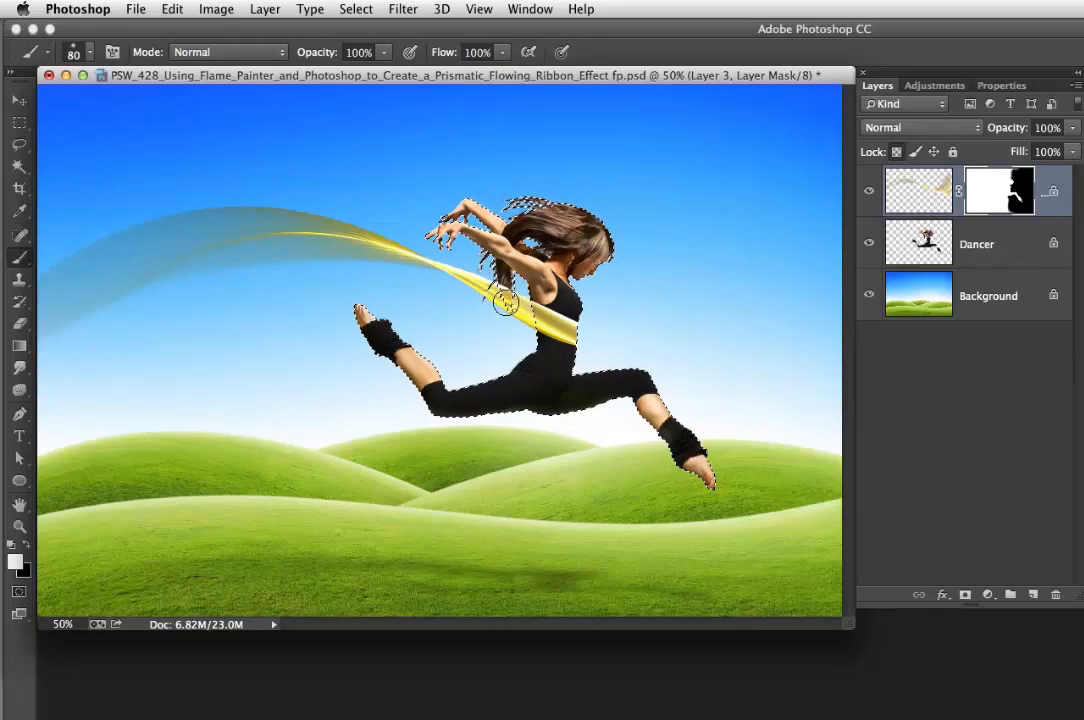
pyautogui.press('x')
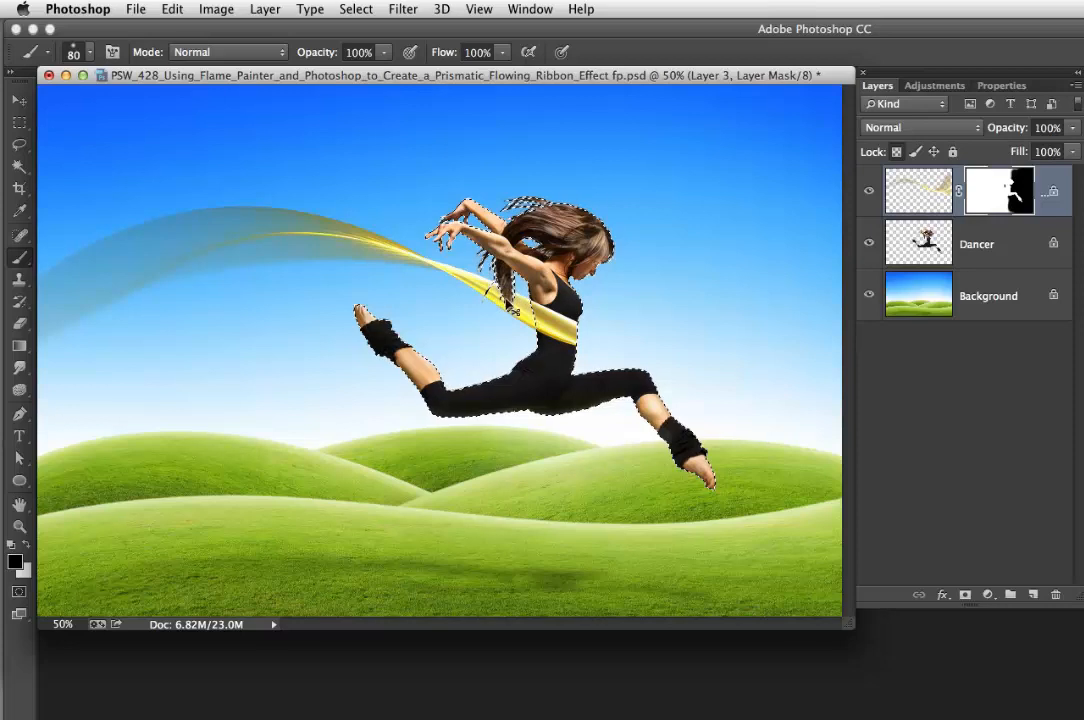
pyautogui.press('super+z')
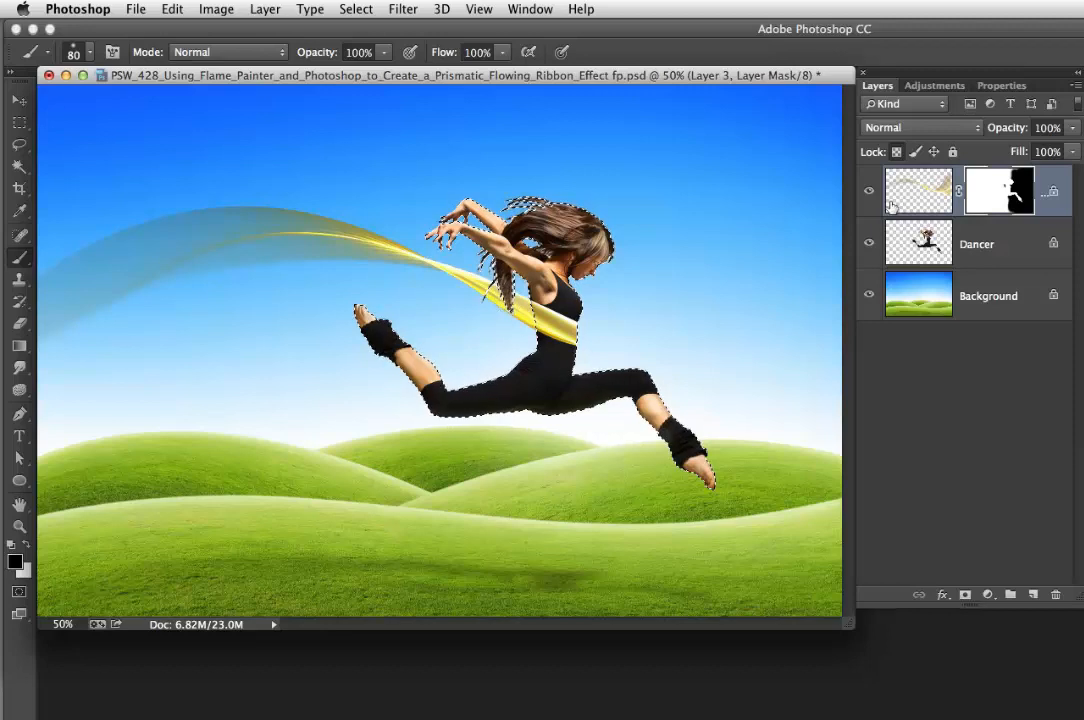
# - Clear the selection, undo the hair masking on Layer 3's mask, and clear the restored selection
pyautogui.click(356, 10)
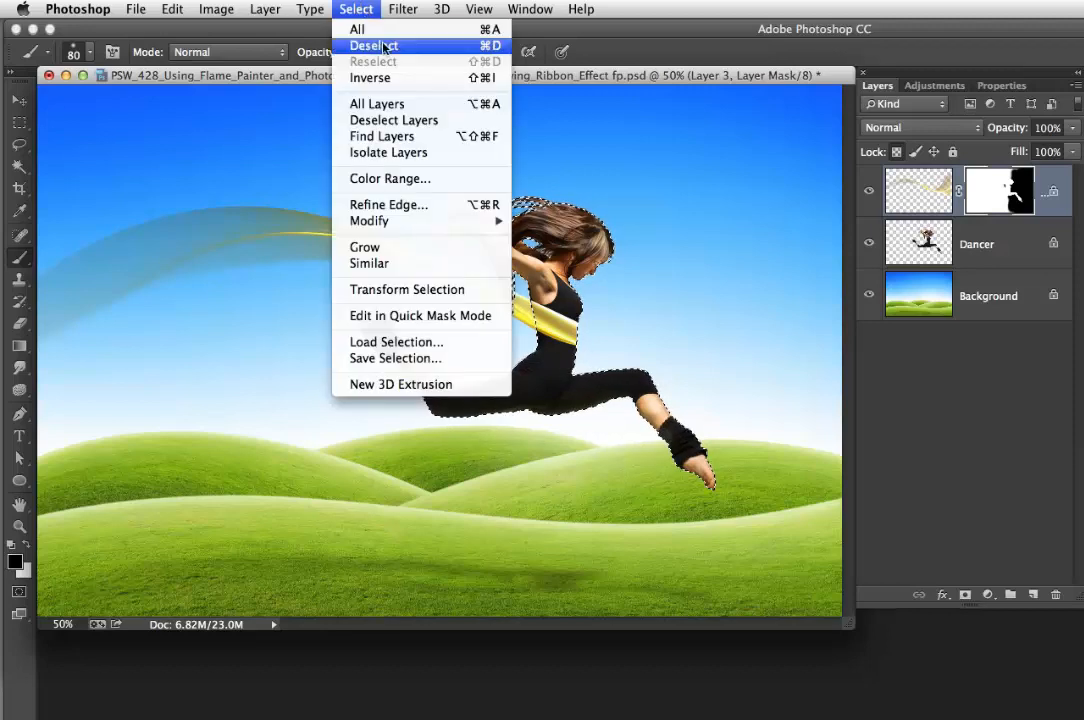
pyautogui.click(384, 48)
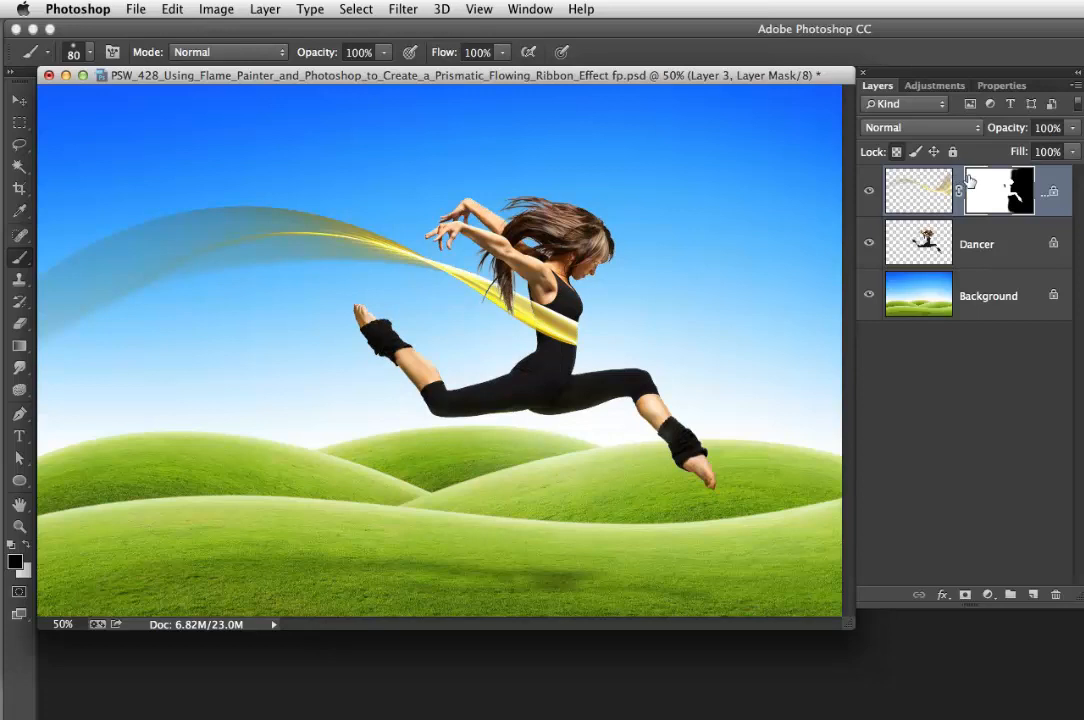
pyautogui.keyDown('super'); pyautogui.click(968, 177); pyautogui.keyUp('super')
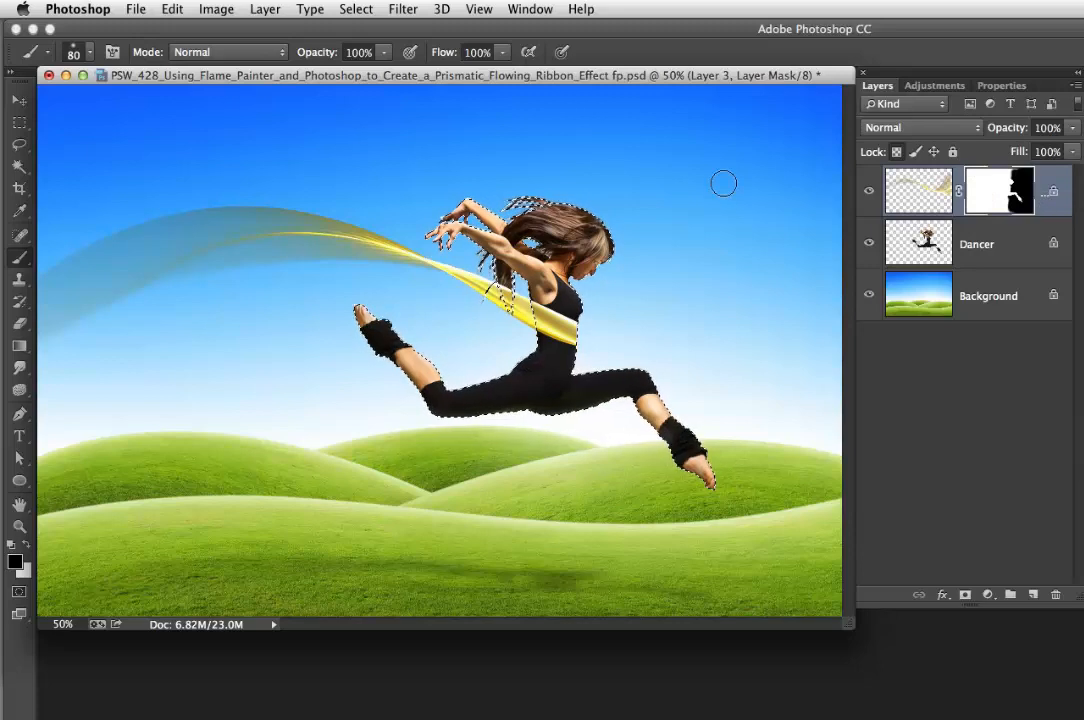
pyautogui.press('super+d')
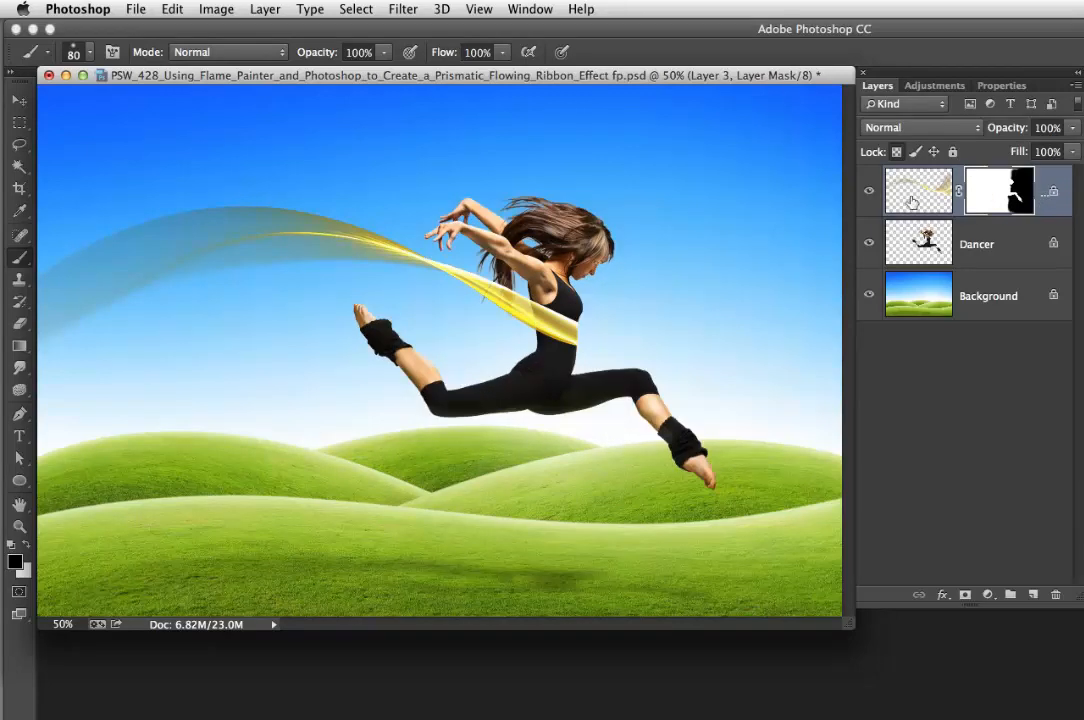
# - Duplicate Layer 3 with its mask and move the copy's ribbon, unlinked from the mask, slightly upward
pyautogui.click(930, 191)
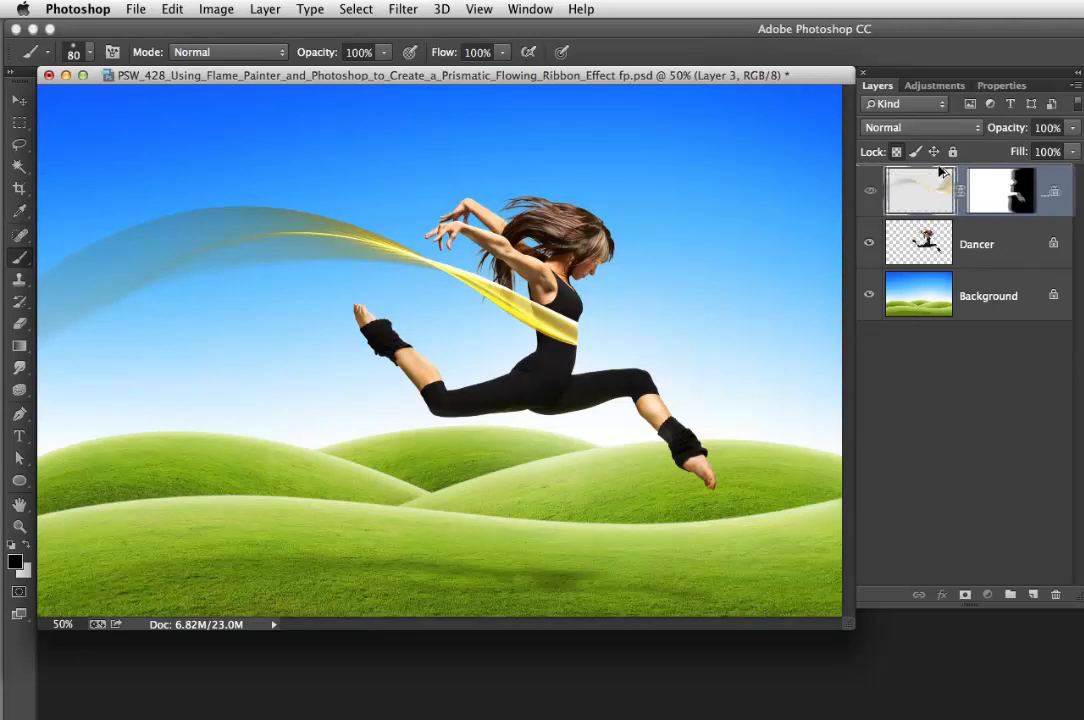
pyautogui.press('super+j')
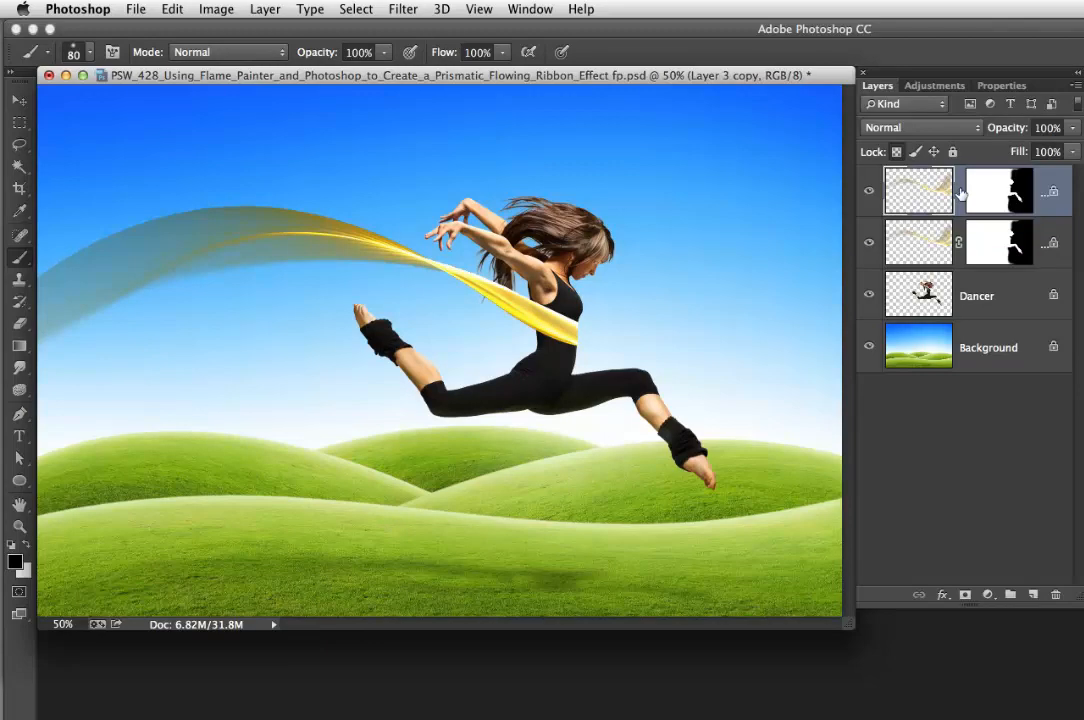
pyautogui.click(19, 100)
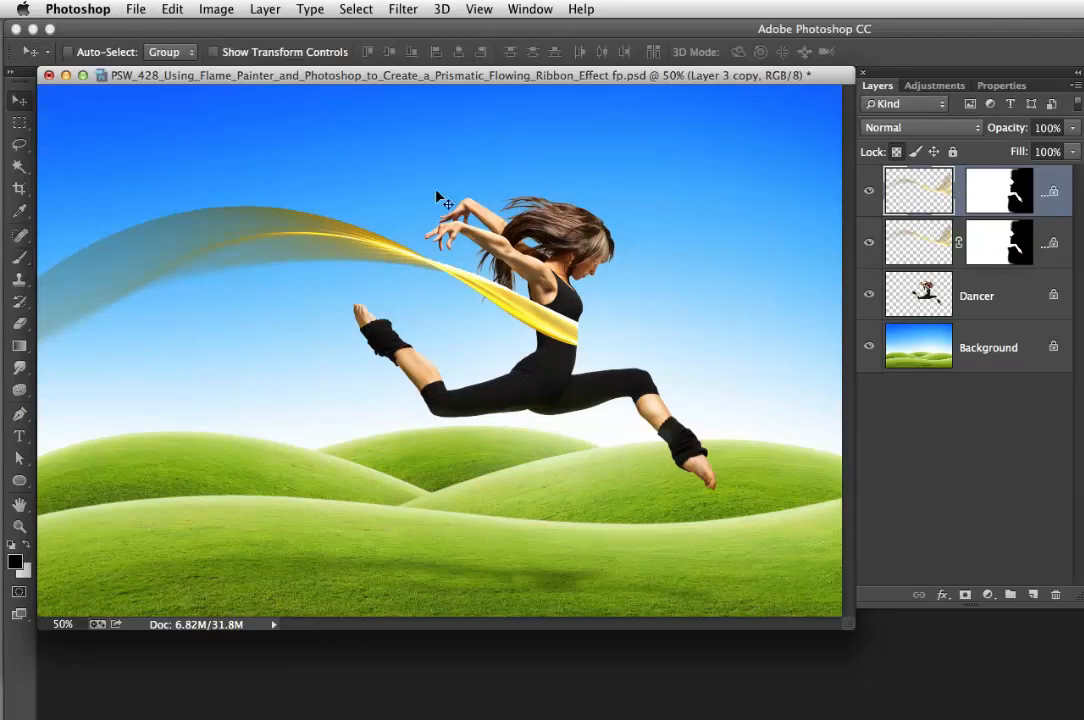
pyautogui.moveTo(537, 318); pyautogui.dragTo(532, 292)
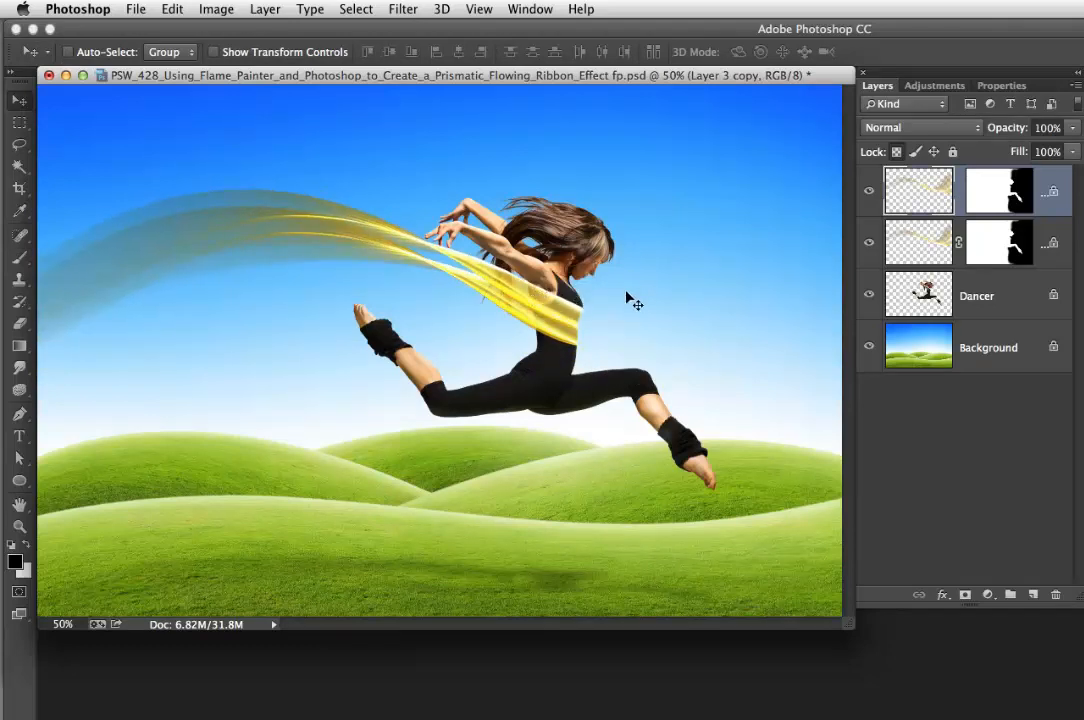
# - Rotate the ribbon copy clockwise with Free Transform so it arcs above the original and meets it at the dancer's torso
pyautogui.click(170, 9)
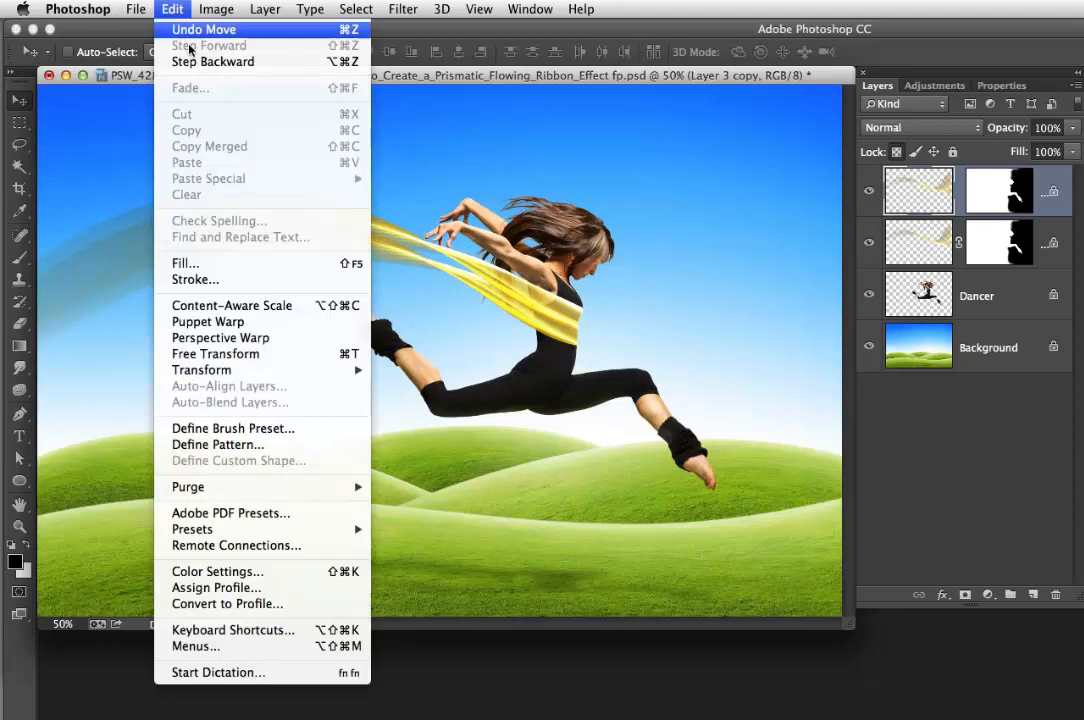
pyautogui.click(236, 356)
pyautogui.keyDown('alt'); pyautogui.keyDown('super'); pyautogui.click(654, 311); pyautogui.keyUp('super'); pyautogui.keyUp('alt')
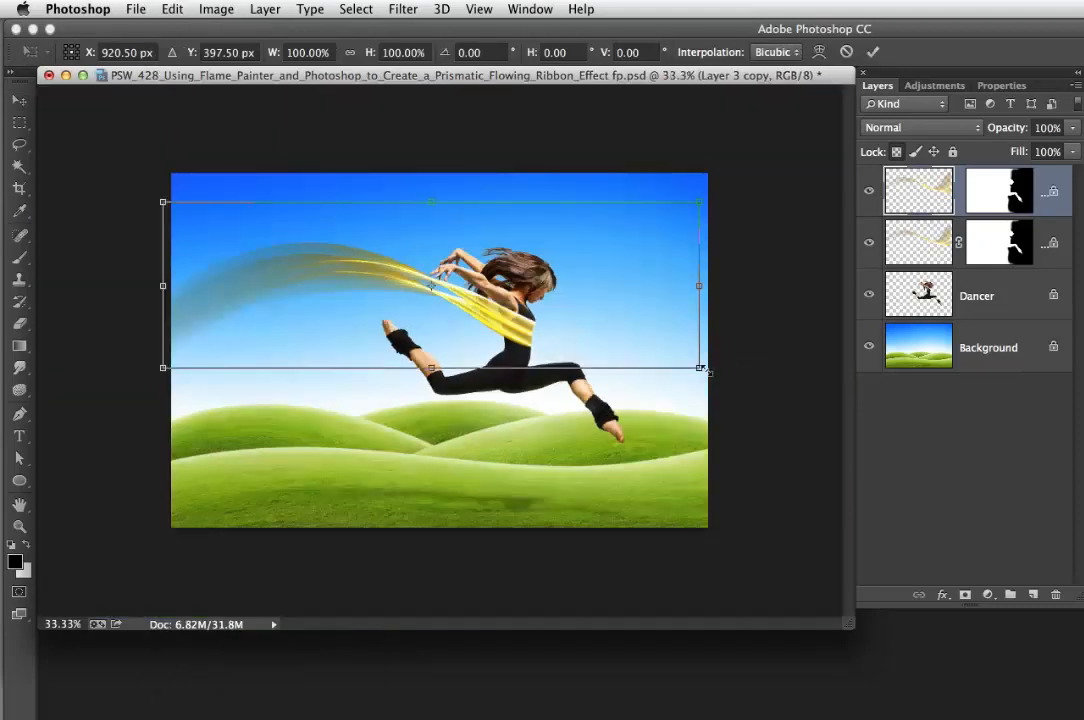
pyautogui.moveTo(721, 381); pyautogui.dragTo(699, 408)
pyautogui.press('Return')
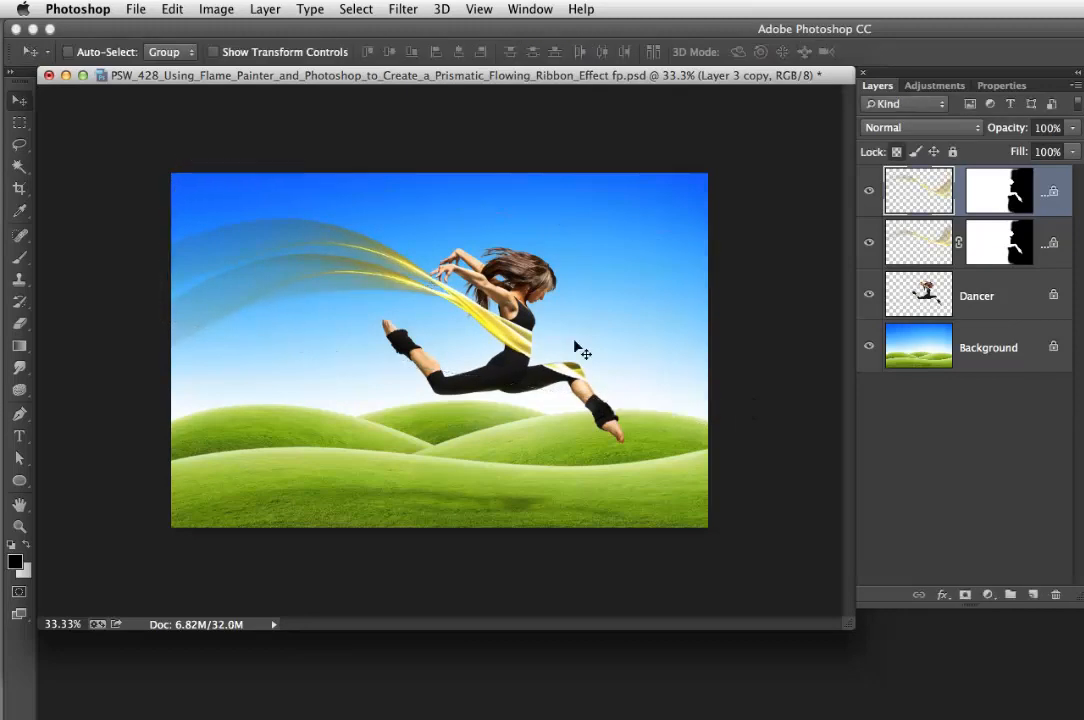
pyautogui.click(551, 339)
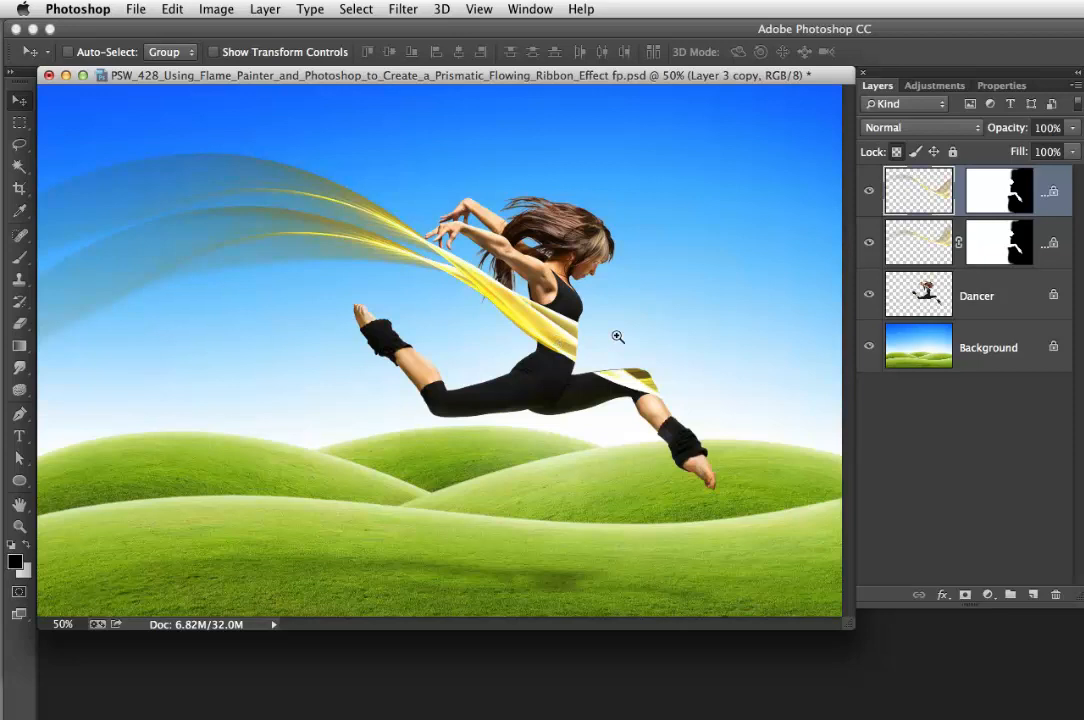
# - Paint black on Layer 3 copy's mask to hide the ribbon fragment on the dancer's front thigh and knee
pyautogui.click(1008, 193)
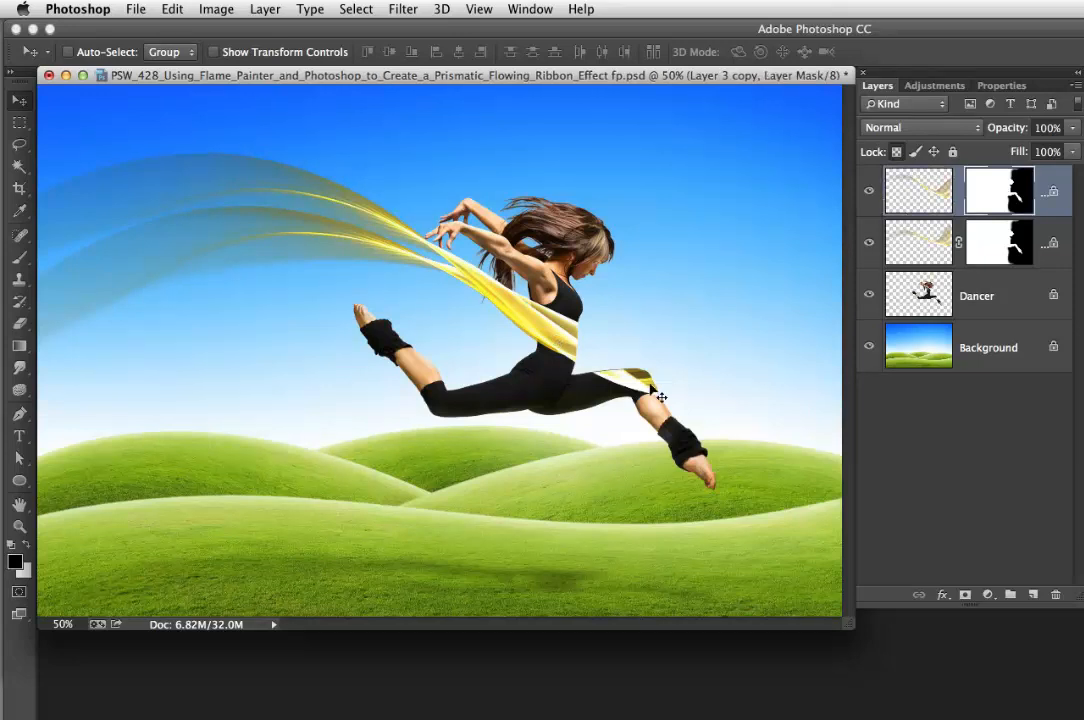
pyautogui.press('b')
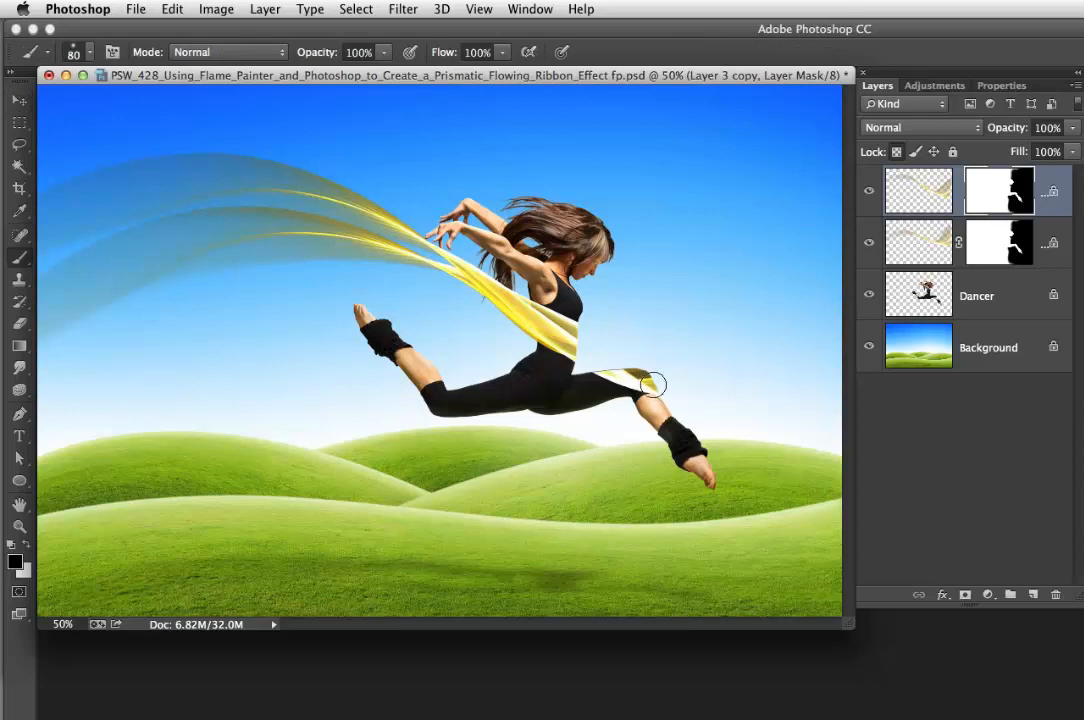
pyautogui.moveTo(652, 384)
pyautogui.mouseDown()
pyautogui.moveTo(658, 375)
pyautogui.moveTo(611, 370)
pyautogui.mouseUp()
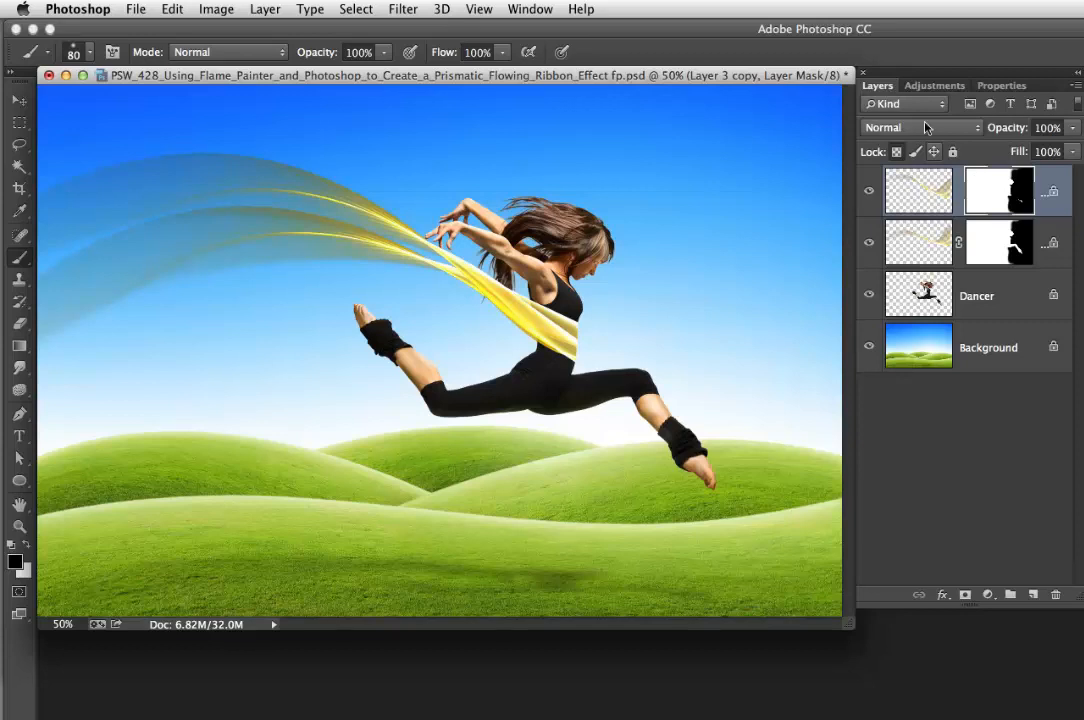
# - Add a Hue/Saturation adjustment layer clipped to Layer 3 copy
pyautogui.click(923, 192)
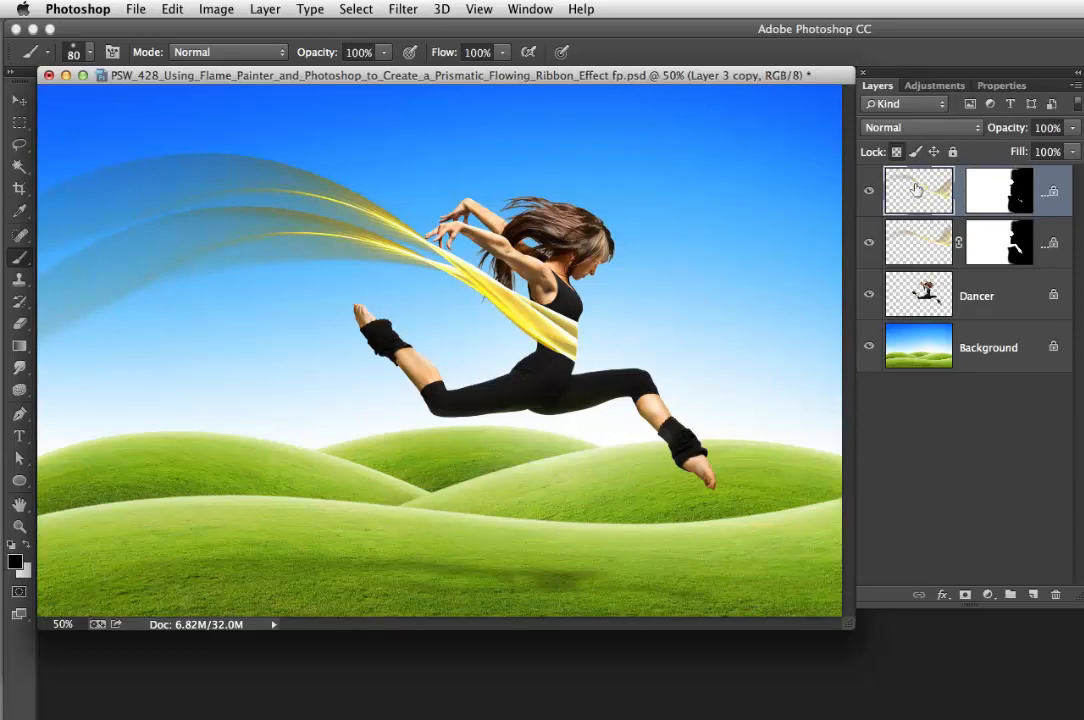
pyautogui.click(933, 86)
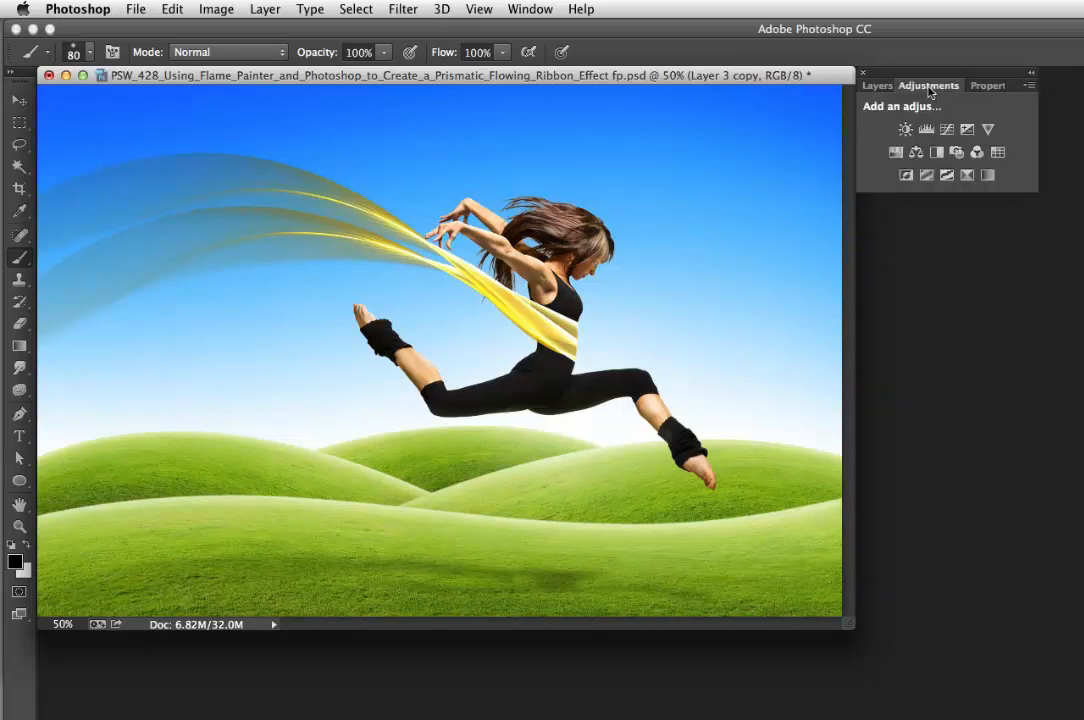
pyautogui.keyDown('alt'); pyautogui.click(896, 155); pyautogui.keyUp('alt')
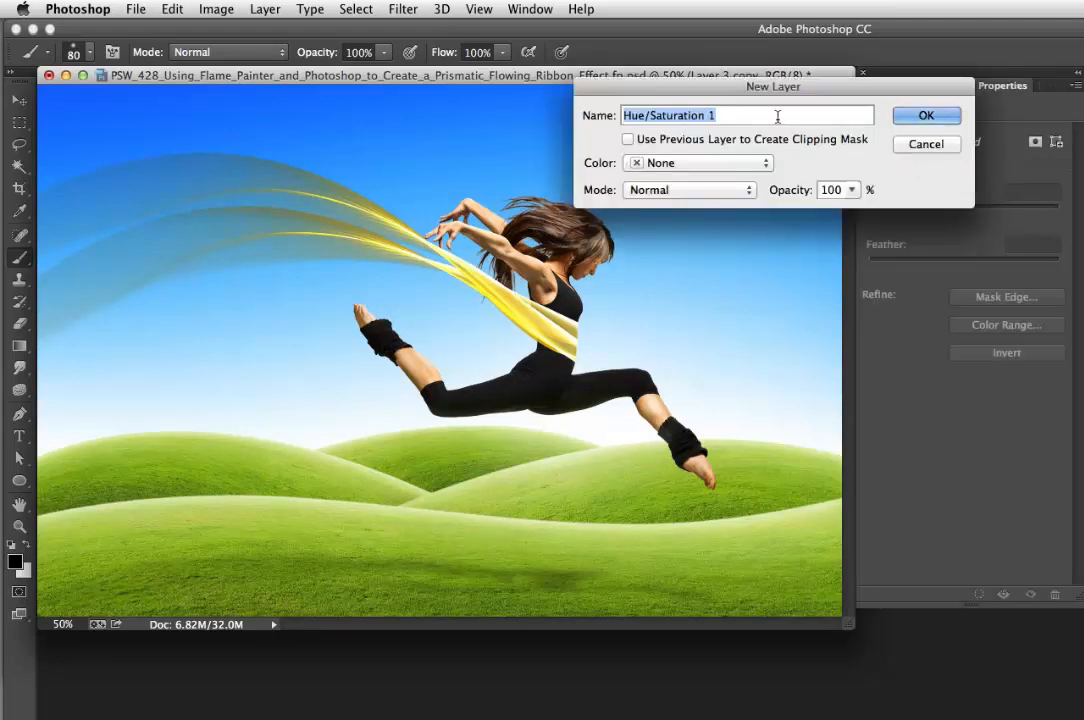
pyautogui.click(628, 139)
pyautogui.click(925, 117)
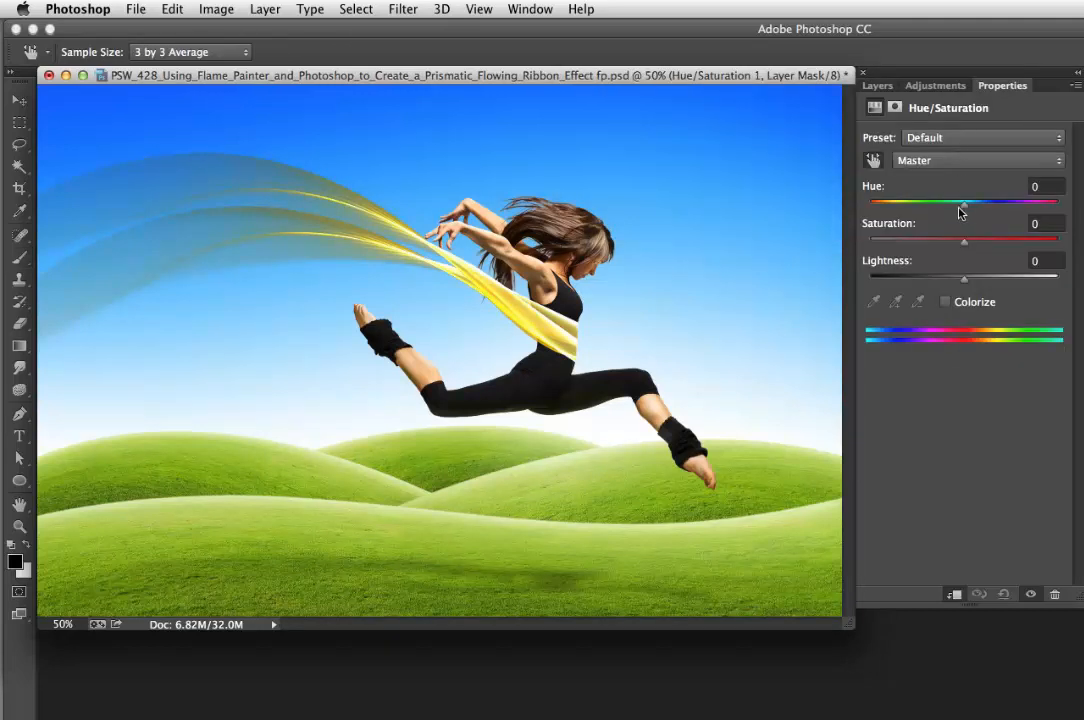
# - Set the clipped adjustment's hue to +46 and duplicate Layer 3 copy together with its Hue/Saturation layer
pyautogui.moveTo(966, 208); pyautogui.dragTo(1007, 206)
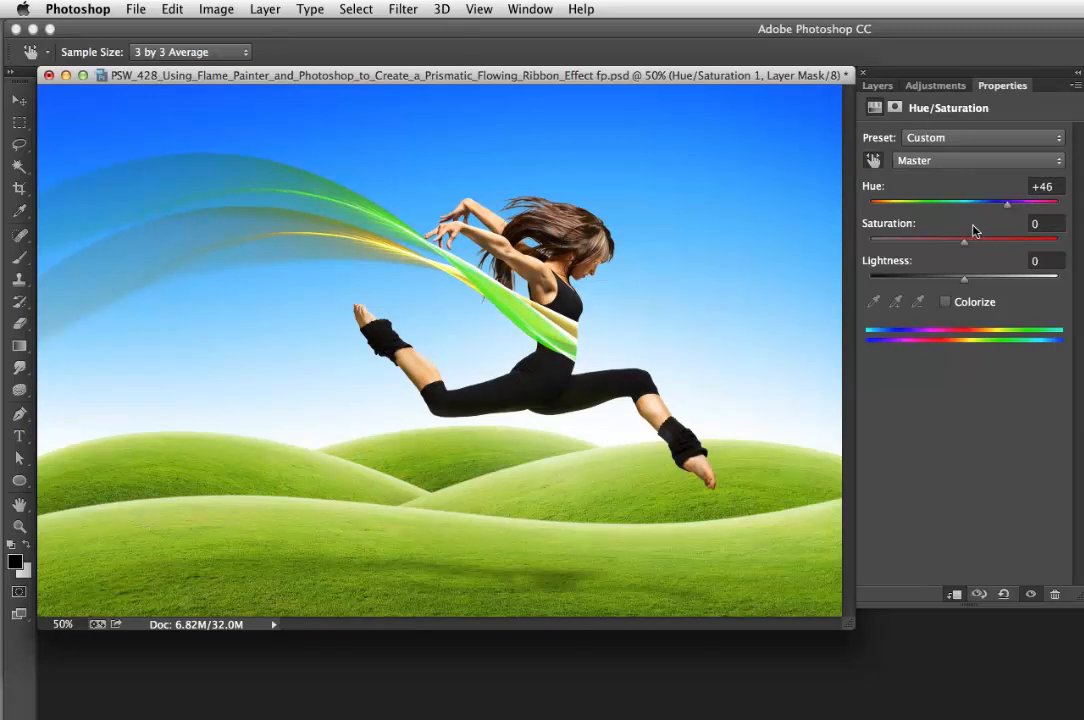
pyautogui.click(877, 85)
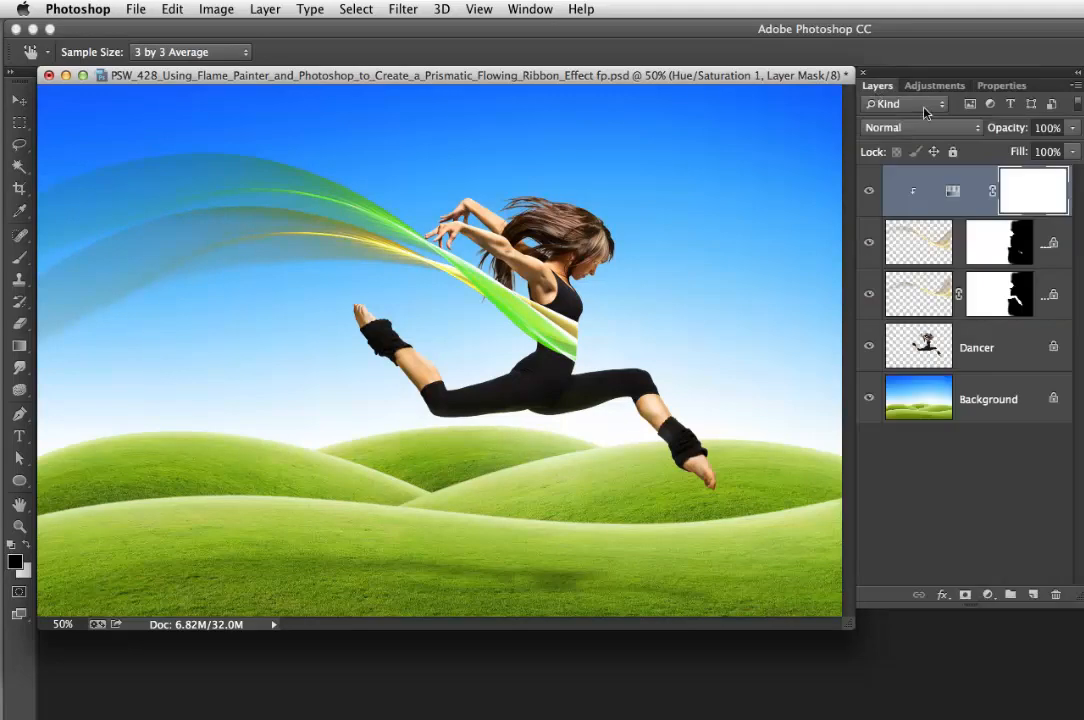
pyautogui.click(937, 232)
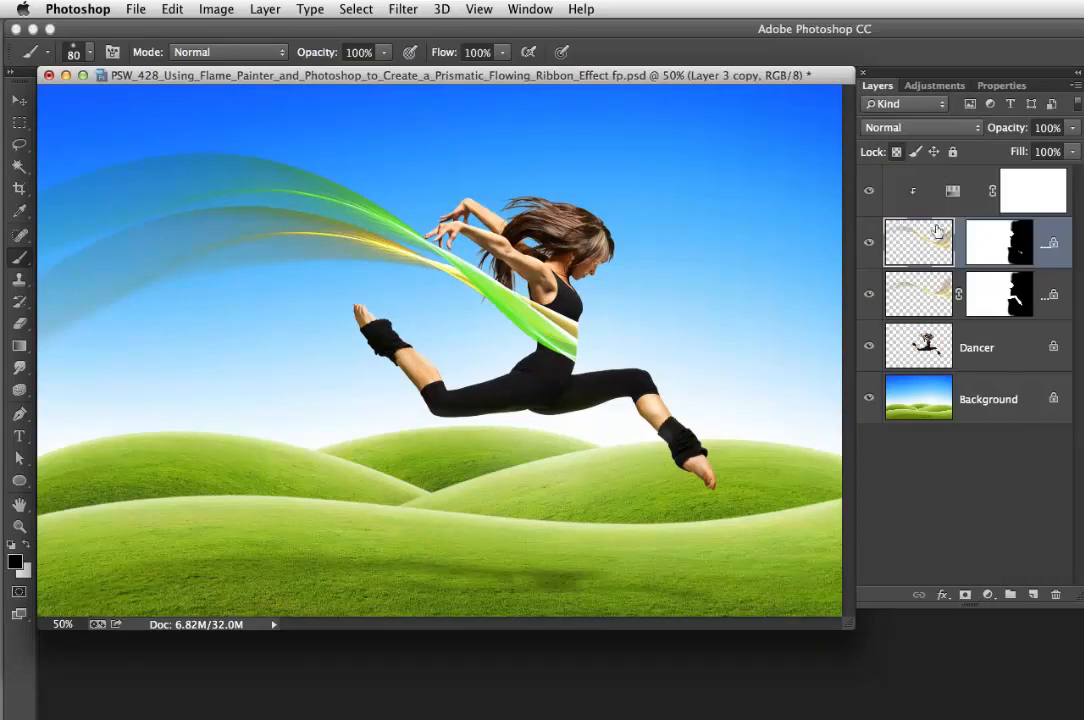
pyautogui.click(975, 189)
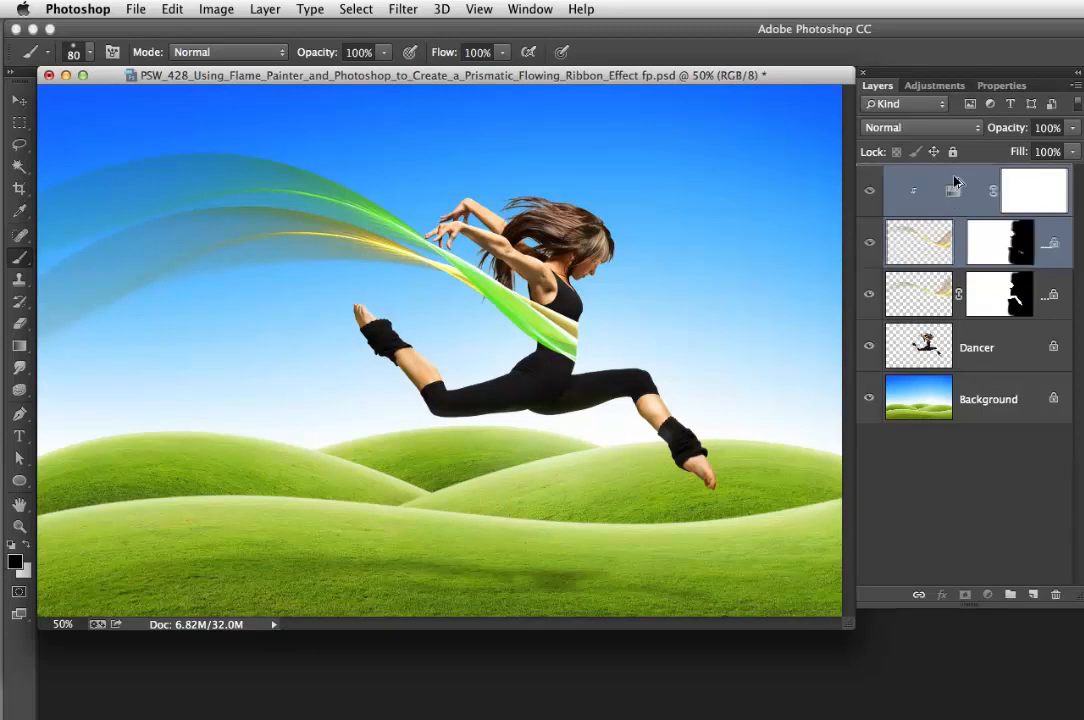
pyautogui.press('super+j')
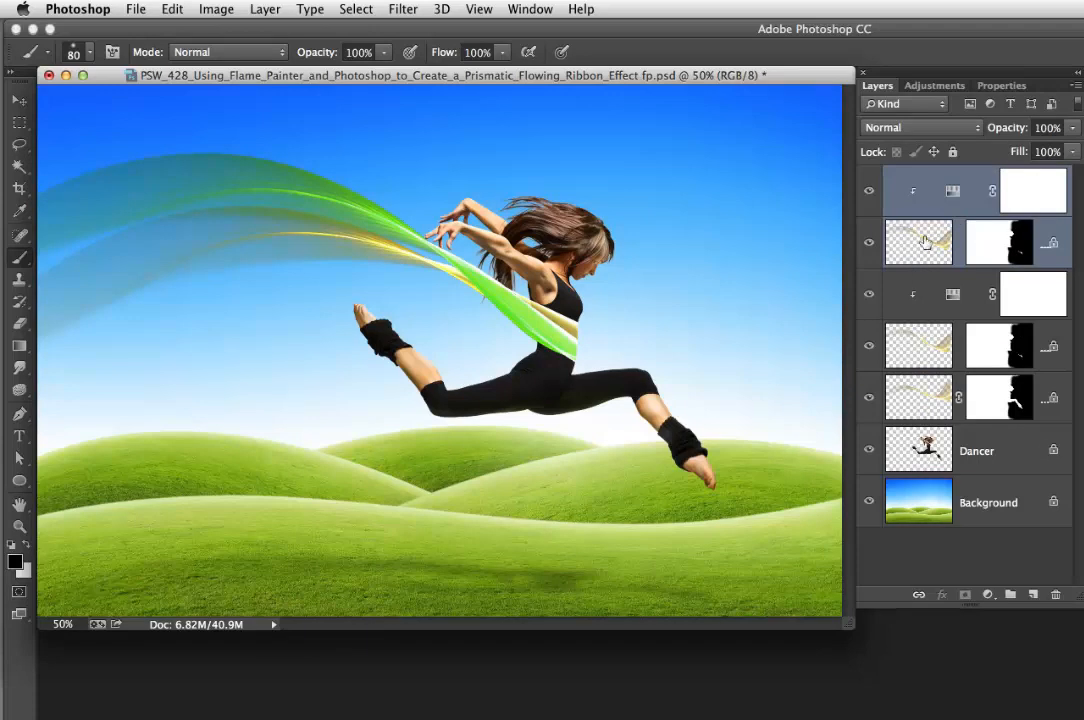
# - Move Layer 3 copy 2's ribbon and use Free Transform to rotate it about -10° and widen it to about 102%, crossing the other ribbons
pyautogui.click(938, 243)
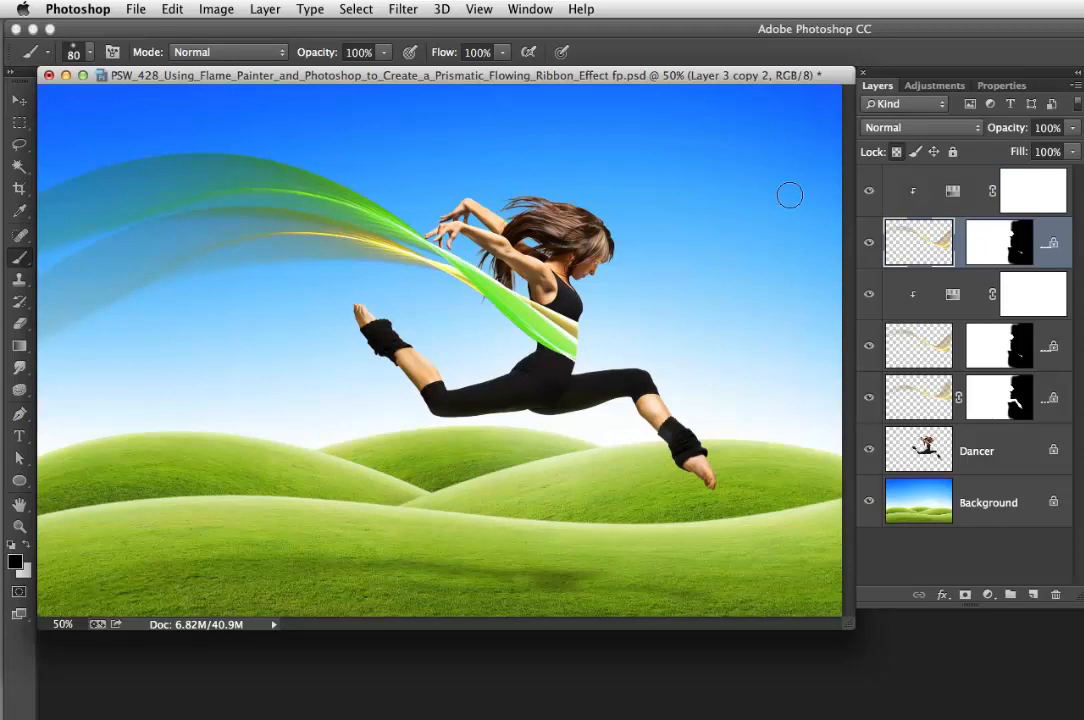
pyautogui.press('v')
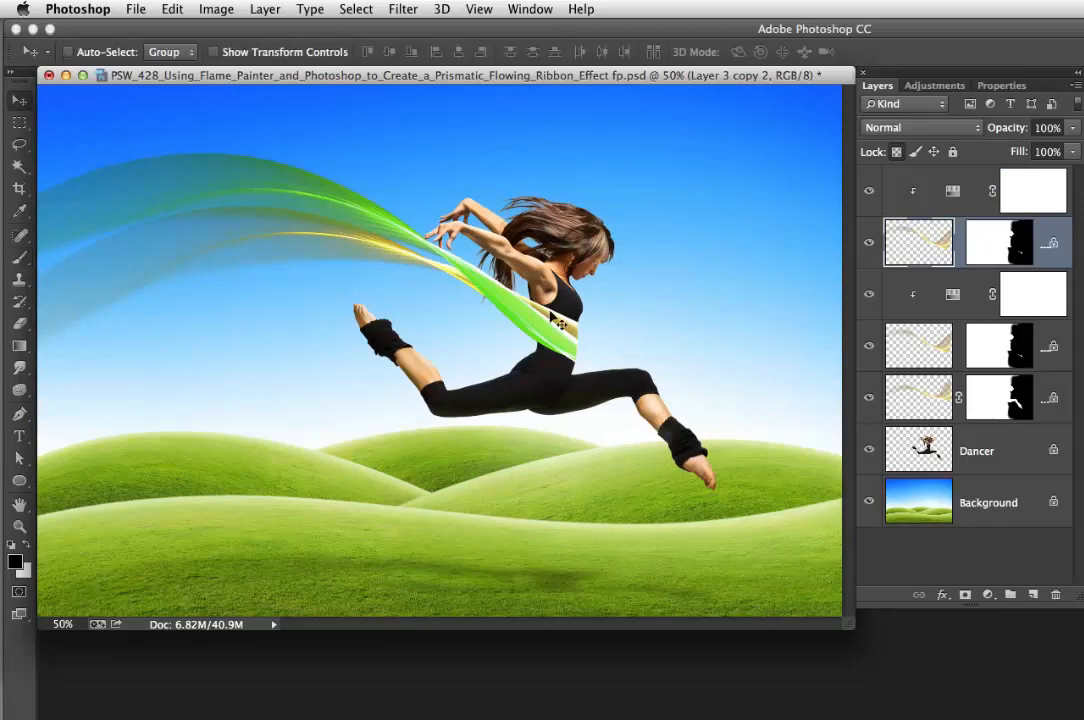
pyautogui.moveTo(473, 288)
pyautogui.mouseDown()
pyautogui.moveTo(560, 318)
pyautogui.moveTo(563, 352)
pyautogui.moveTo(566, 308)
pyautogui.moveTo(567, 318)
pyautogui.moveTo(580, 301)
pyautogui.mouseUp()
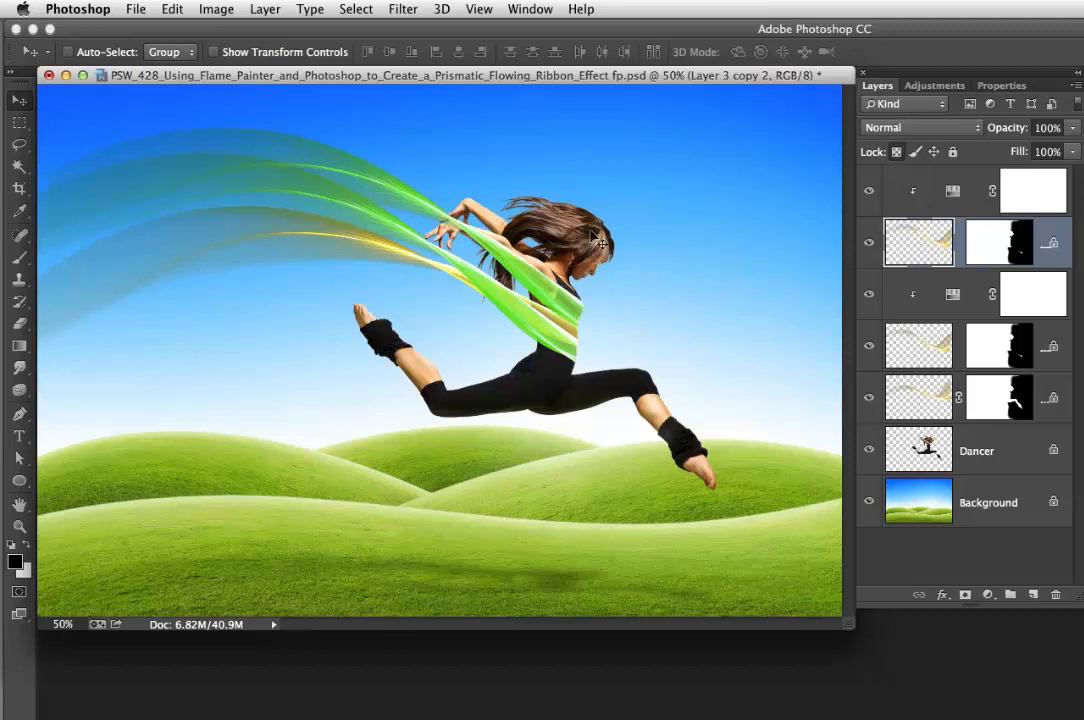
pyautogui.press('super+t')
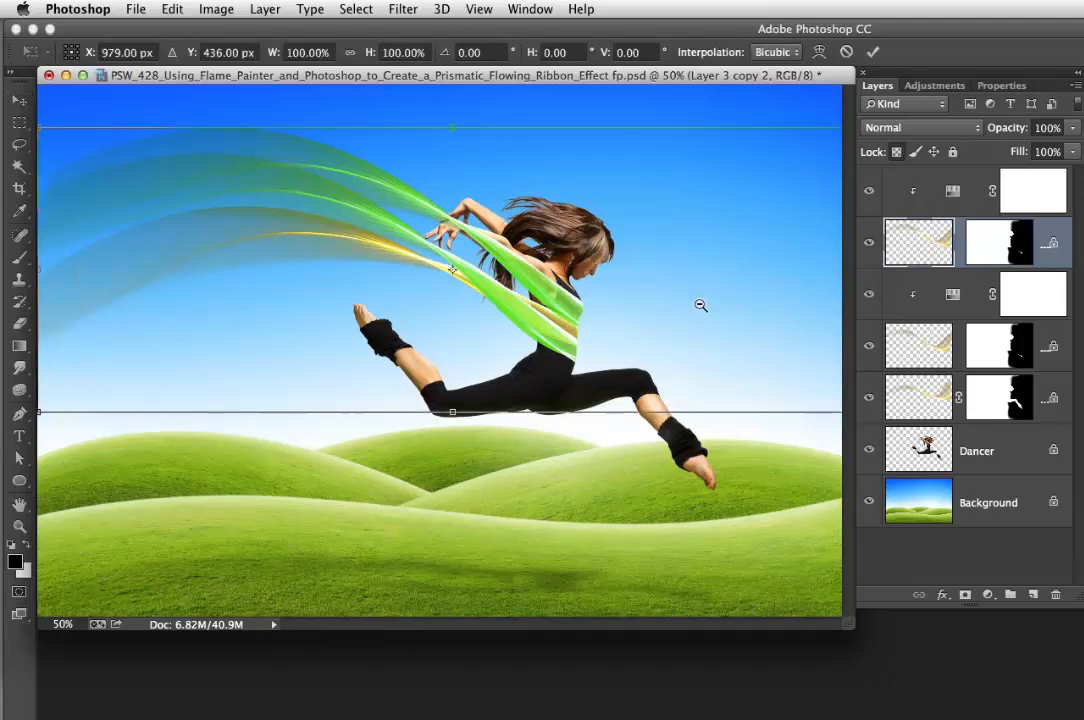
pyautogui.keyDown('alt'); pyautogui.keyDown('super'); pyautogui.click(700, 305); pyautogui.keyUp('super'); pyautogui.keyUp('alt')
pyautogui.moveTo(743, 373); pyautogui.dragTo(750, 336)
pyautogui.moveTo(598, 339); pyautogui.dragTo(598, 344)
pyautogui.moveTo(753, 307); pyautogui.dragTo(748, 289)
pyautogui.moveTo(175, 363); pyautogui.dragTo(163, 363)
pyautogui.moveTo(639, 310); pyautogui.dragTo(580, 305)
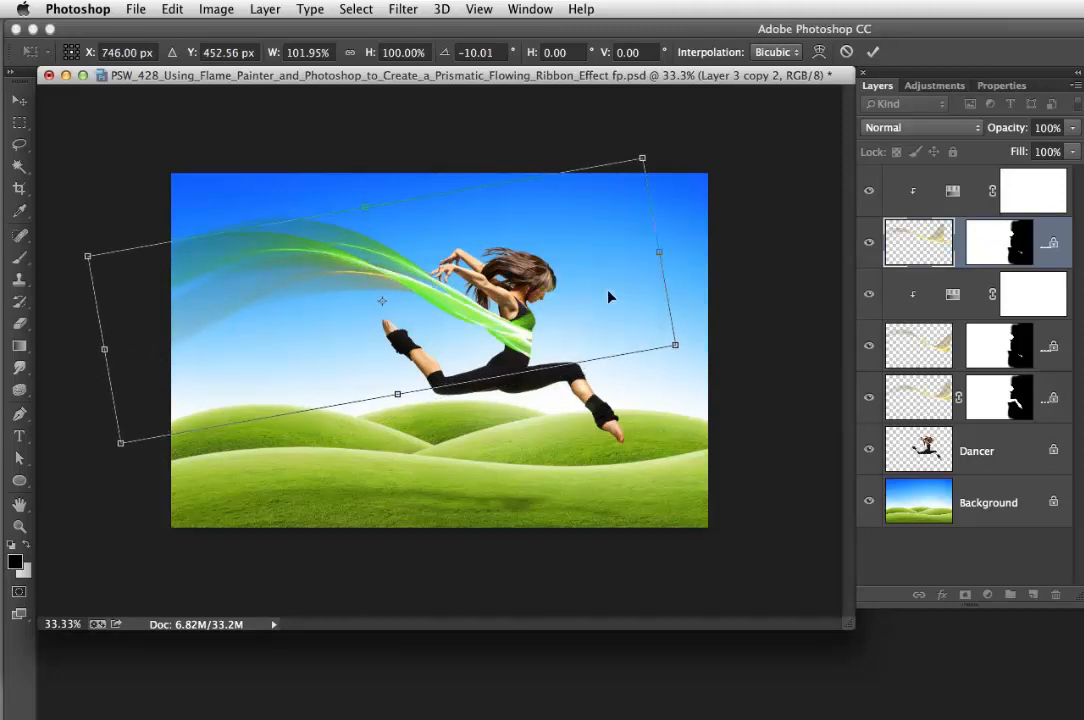
pyautogui.press('Return')
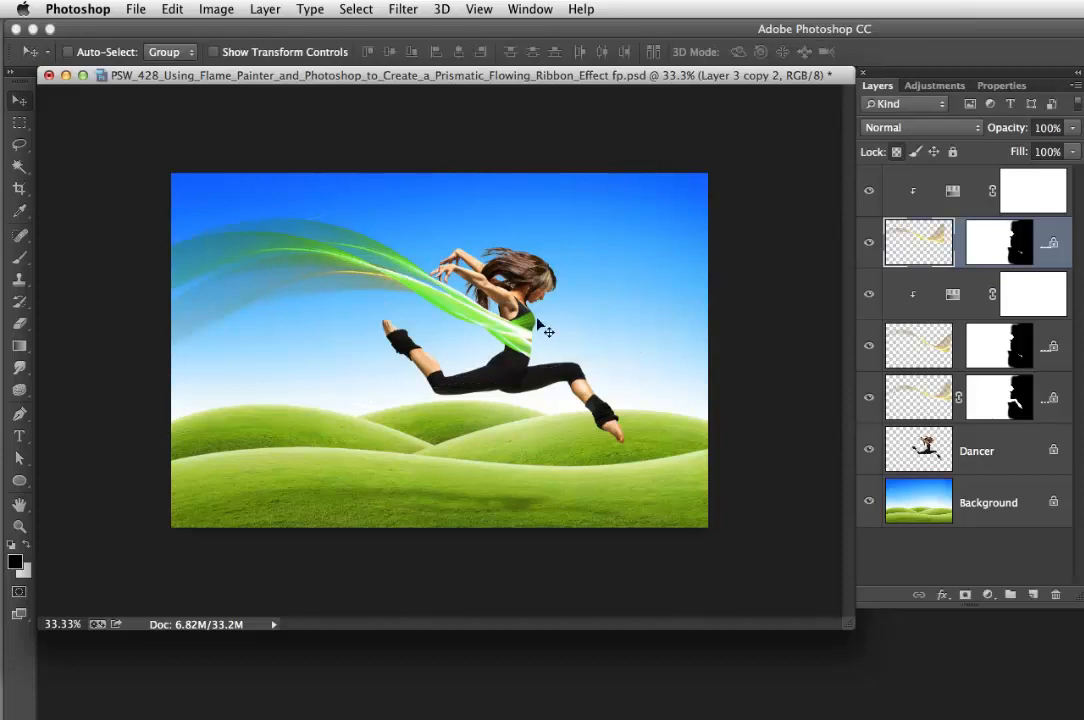
# - Compare the image with and without Layer 3 copy 2 up close around the dancer's torso
pyautogui.press('super+equal')
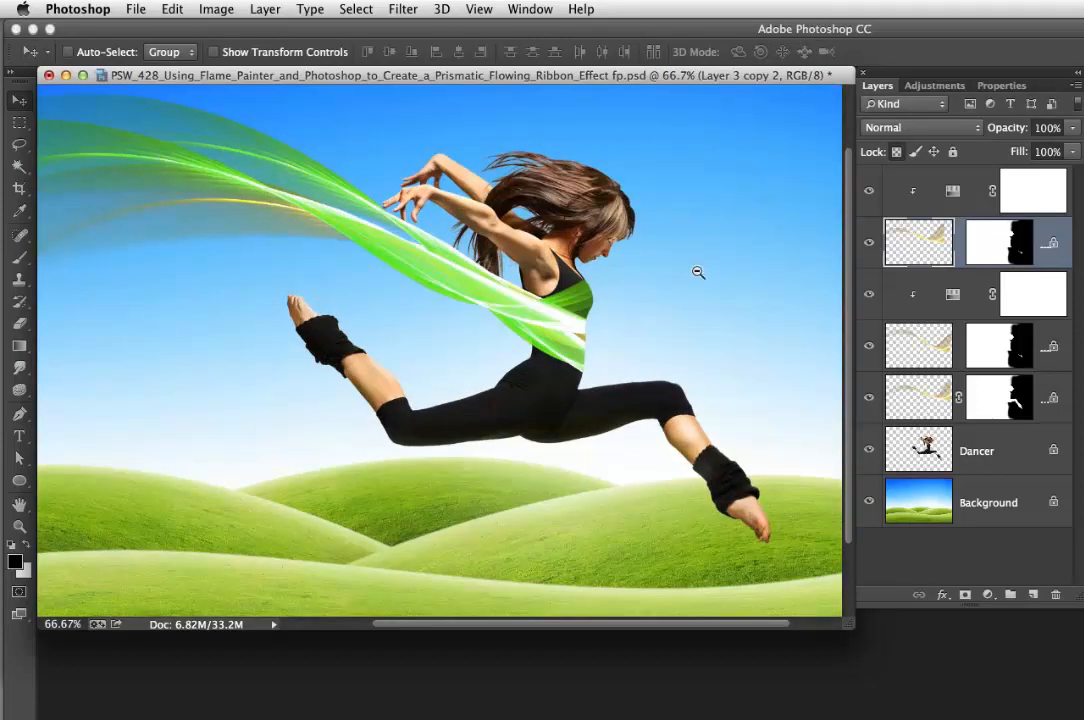
pyautogui.click(870, 244)
pyautogui.click(870, 244)
pyautogui.click(870, 244)
pyautogui.click(870, 244)
pyautogui.click(870, 244)
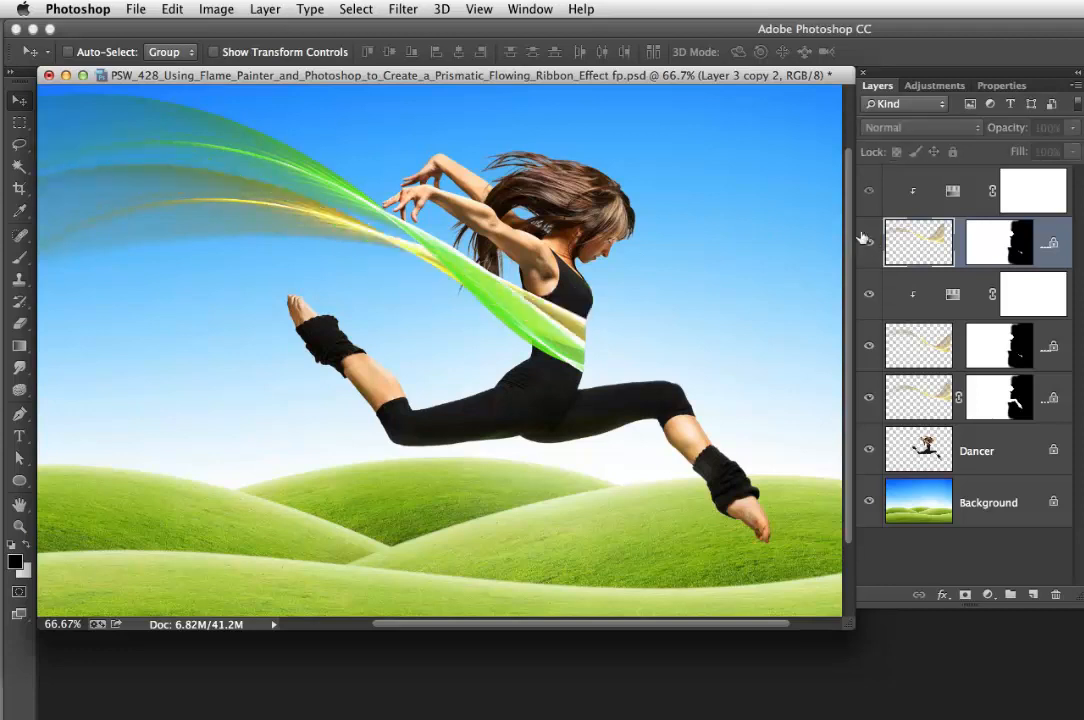
pyautogui.click(870, 244)
pyautogui.keyDown('alt'); pyautogui.click(652, 325); pyautogui.keyUp('alt')
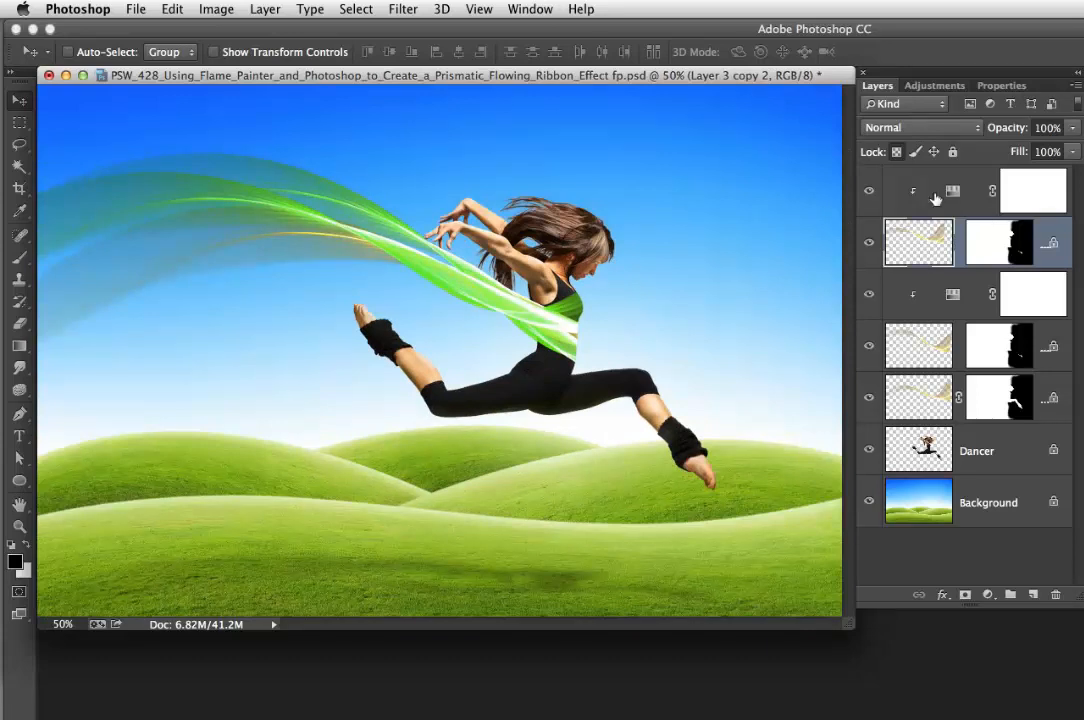
# - Set the hue of the topmost Hue/Saturation adjustment to +127, turning Layer 3 copy 2's ribbon cyan
pyautogui.click(953, 195)
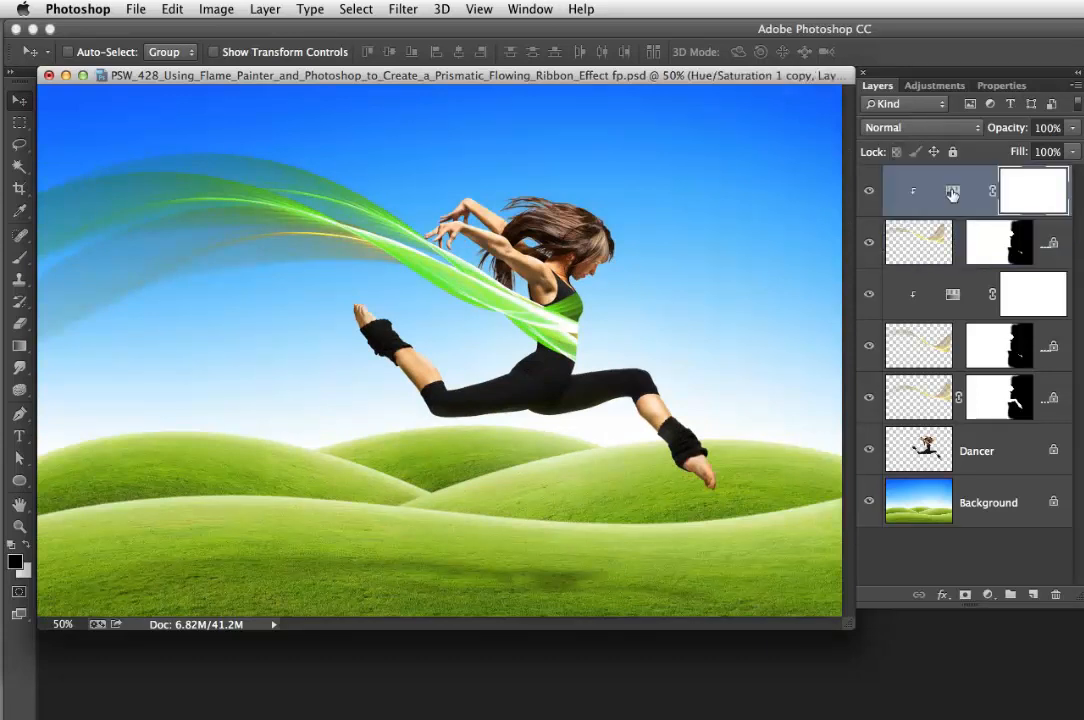
pyautogui.doubleClick(953, 194)
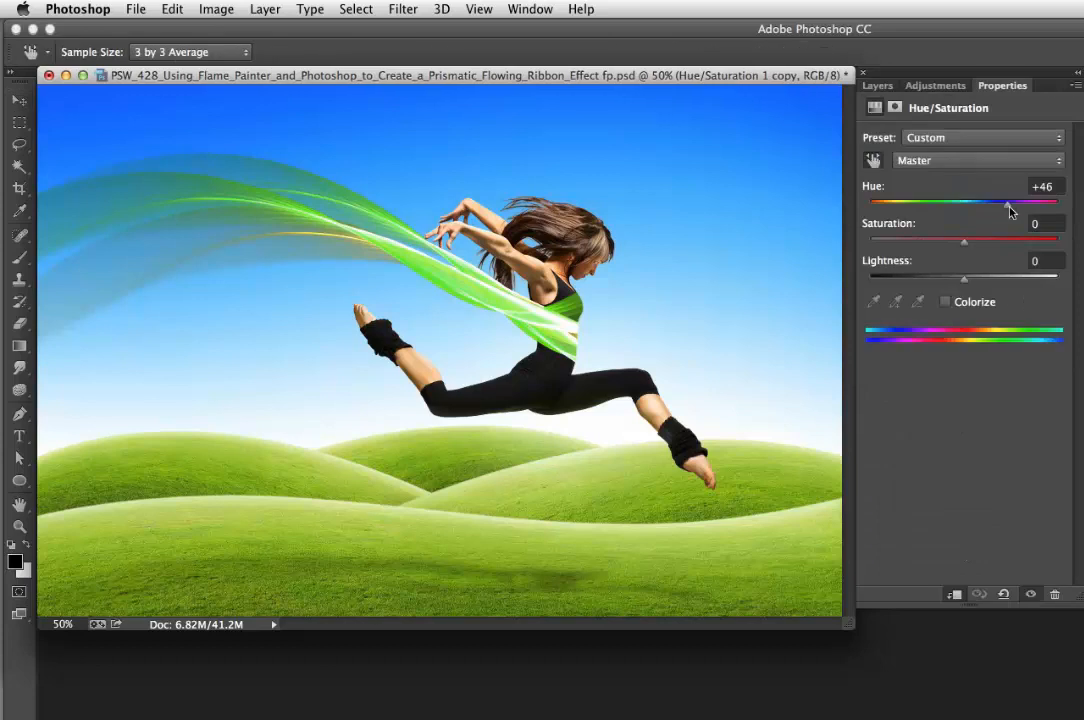
pyautogui.moveTo(1004, 210); pyautogui.dragTo(1039, 202)
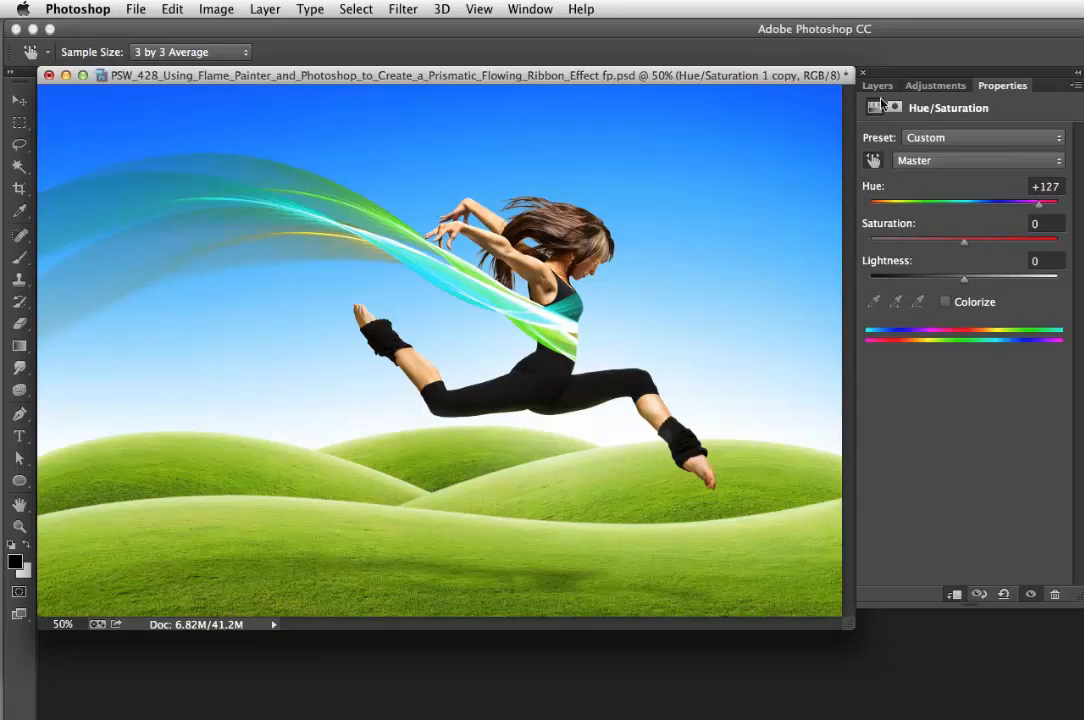
# - Duplicate Layer 3 copy 2 together with its clipped Hue/Saturation adjustment layer
pyautogui.click(877, 86)
pyautogui.click(925, 244)
pyautogui.press('v')
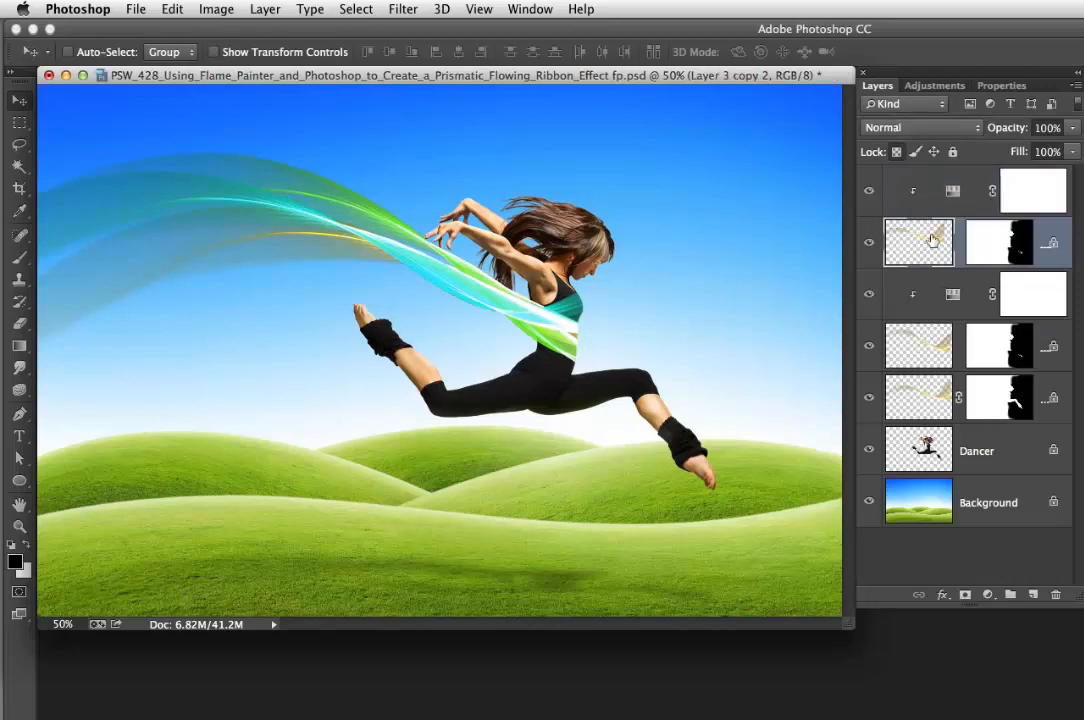
pyautogui.keyDown('shift'); pyautogui.click(948, 210); pyautogui.keyUp('shift')
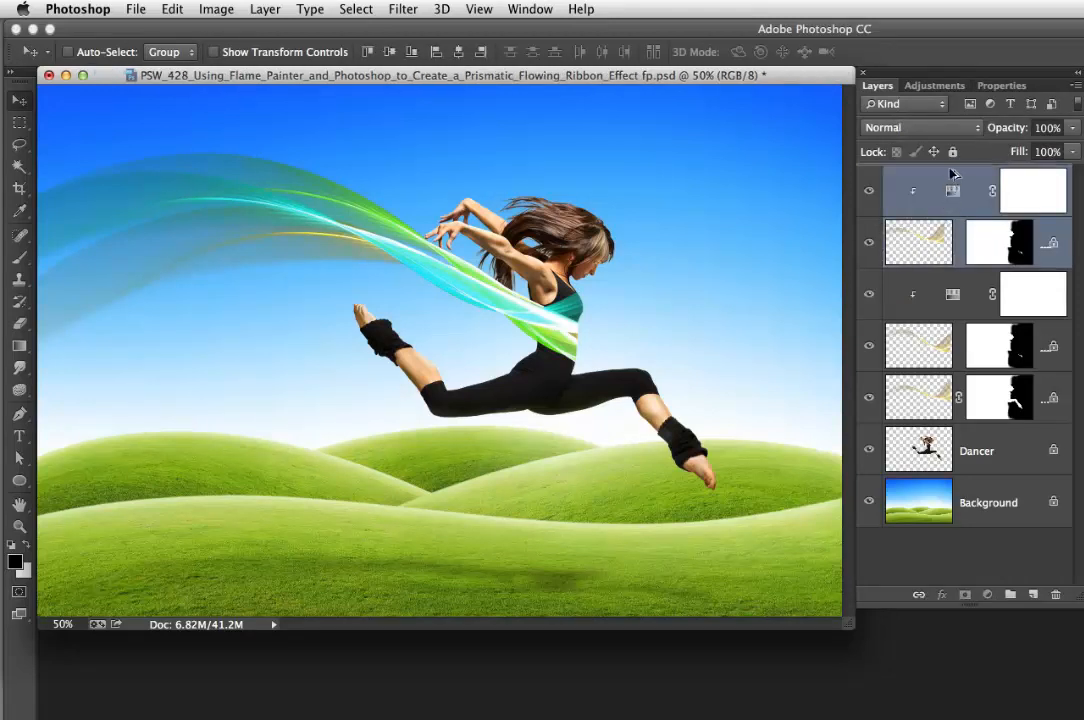
pyautogui.press('super+j')
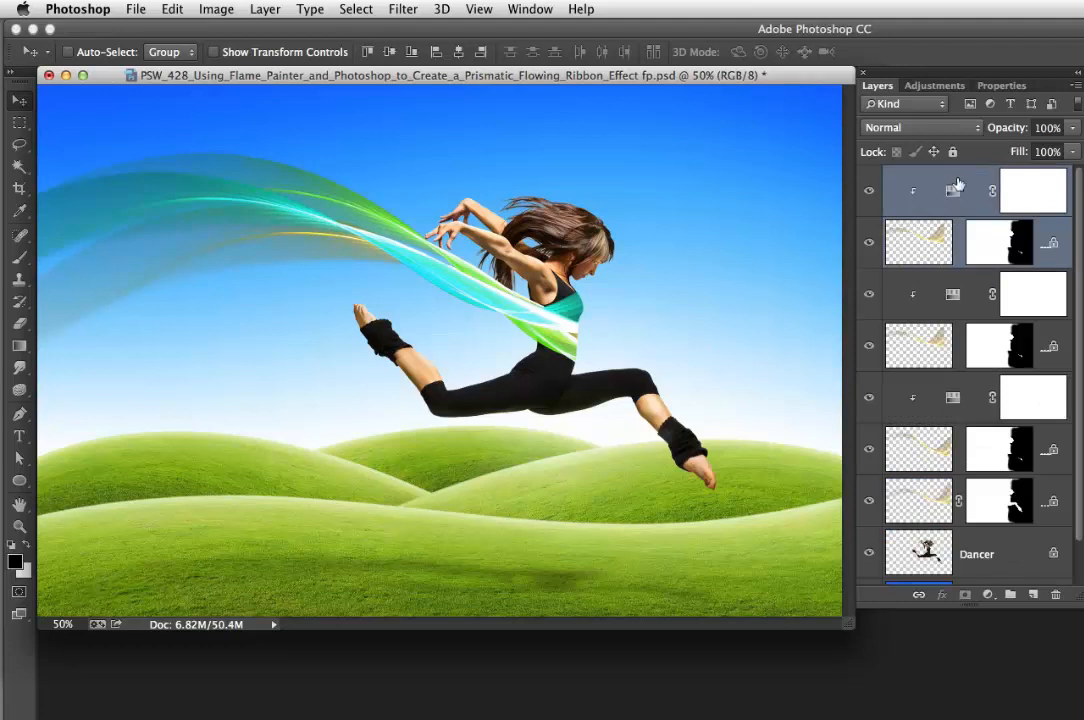
# - Move the ribbon of Layer 3 copy 3 down and rotate it counterclockwise with Free Transform so it sweeps below the others from the waist
pyautogui.click(922, 244)
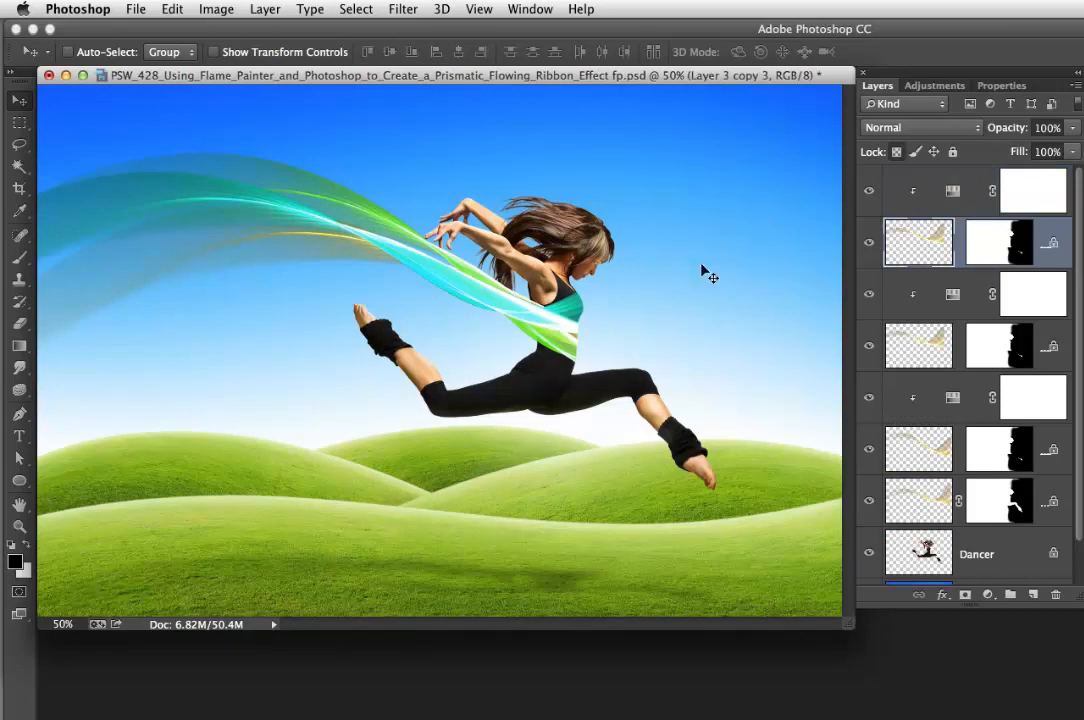
pyautogui.moveTo(570, 310); pyautogui.dragTo(627, 346)
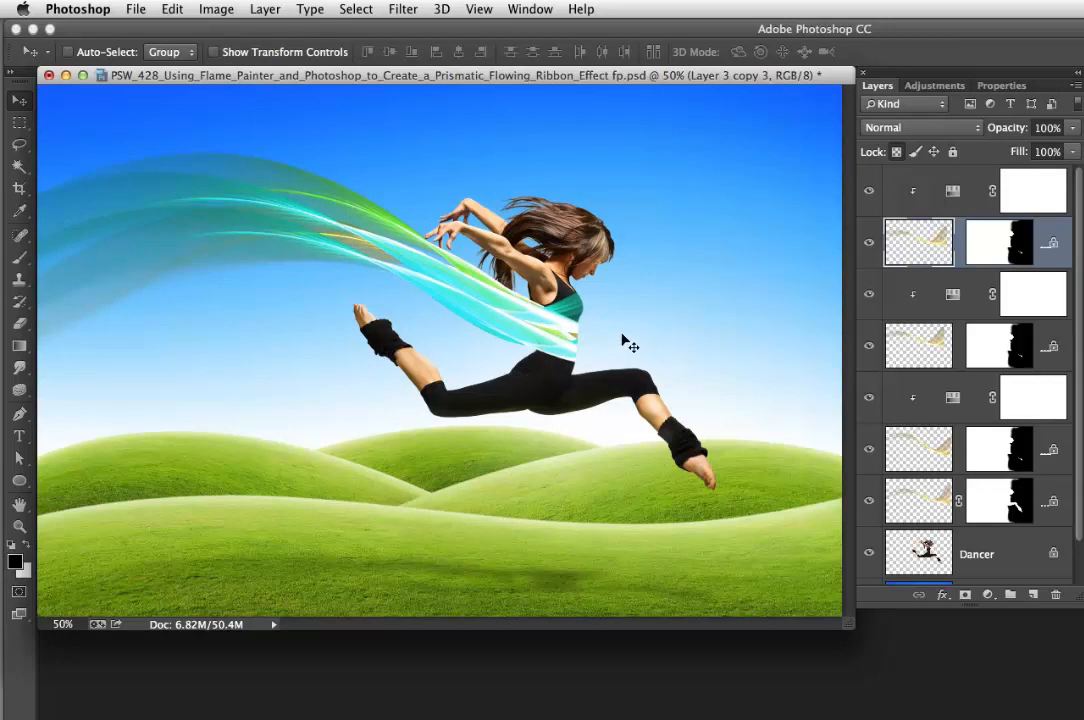
pyautogui.press('super+t')
pyautogui.moveTo(772, 398); pyautogui.dragTo(790, 366)
pyautogui.moveTo(630, 316); pyautogui.dragTo(636, 355)
pyautogui.press('Return')
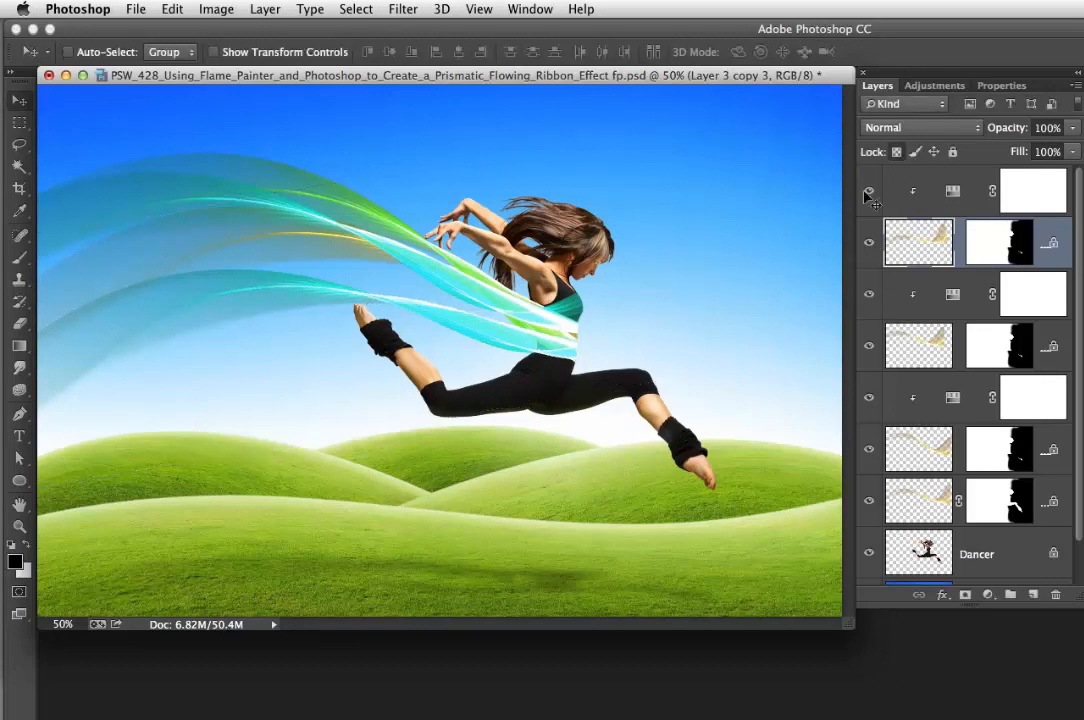
# - Set the hue of the adjustment clipped to Layer 3 copy 3 to +1 for a yellow ribbon
pyautogui.doubleClick(954, 193)
pyautogui.moveTo(1036, 208); pyautogui.dragTo(963, 212)
pyautogui.moveTo(967, 210)
pyautogui.mouseDown()
pyautogui.moveTo(957, 210)
pyautogui.moveTo(985, 210)
pyautogui.moveTo(966, 211)
pyautogui.mouseUp()
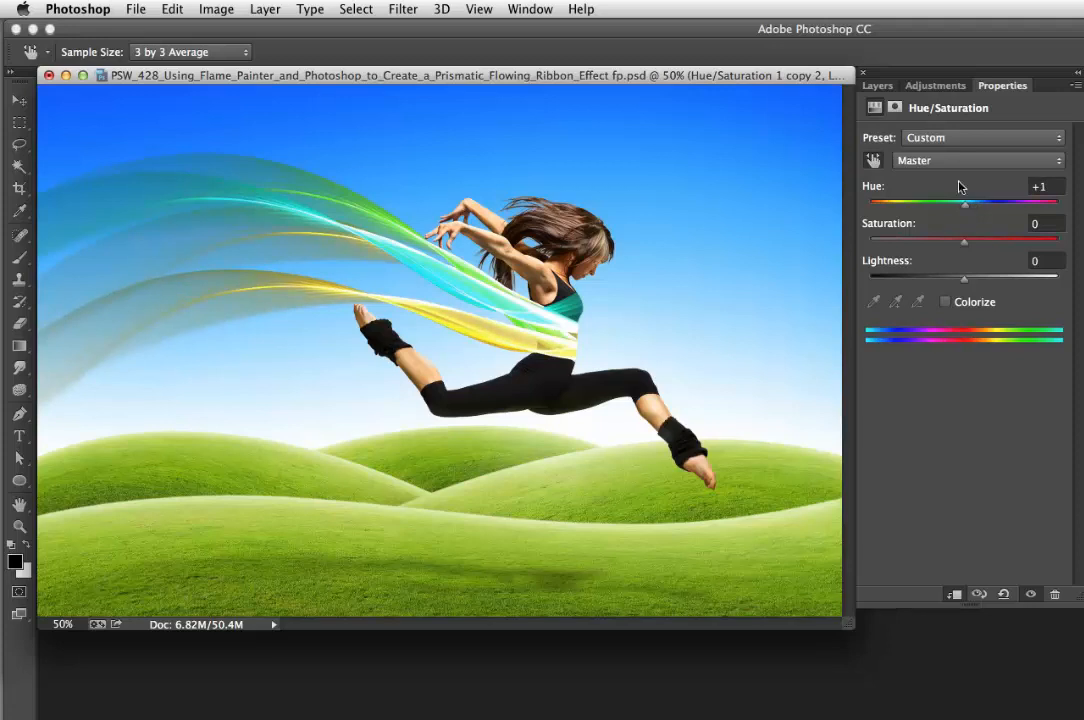
pyautogui.click(877, 86)
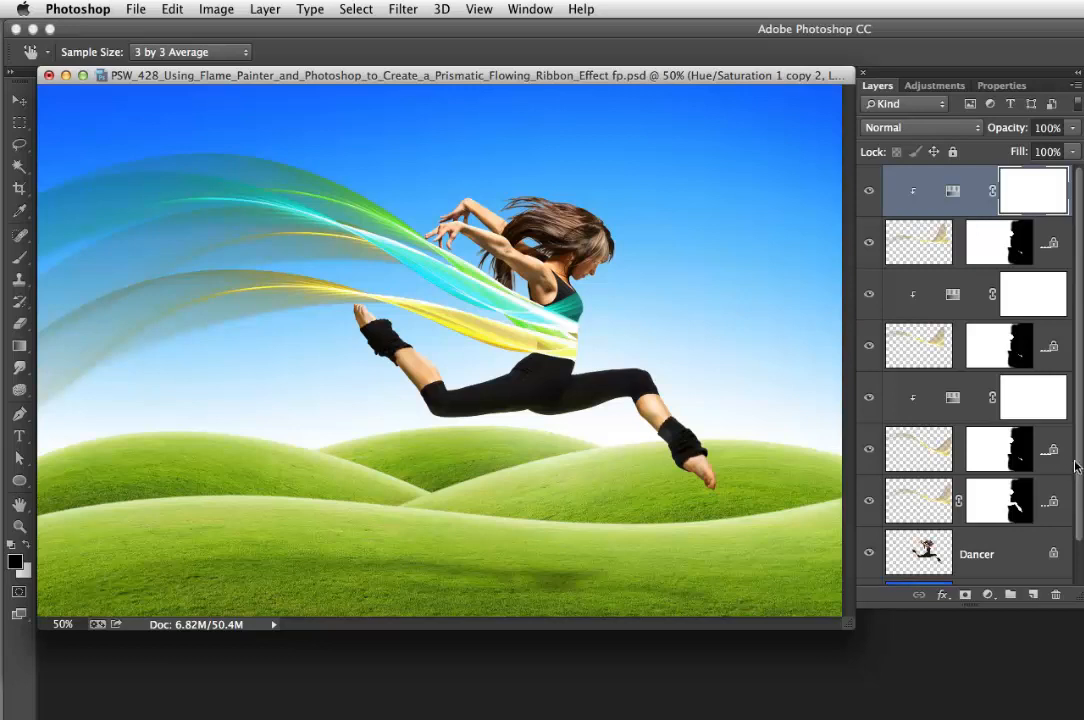
# - Hide all ribbon and adjustment layers to view only the dancer and background, and show them all again
pyautogui.scroll(-2, 905, 430)
pyautogui.keyDown('alt'); pyautogui.click(869, 559); pyautogui.keyUp('alt')
pyautogui.click(869, 508)
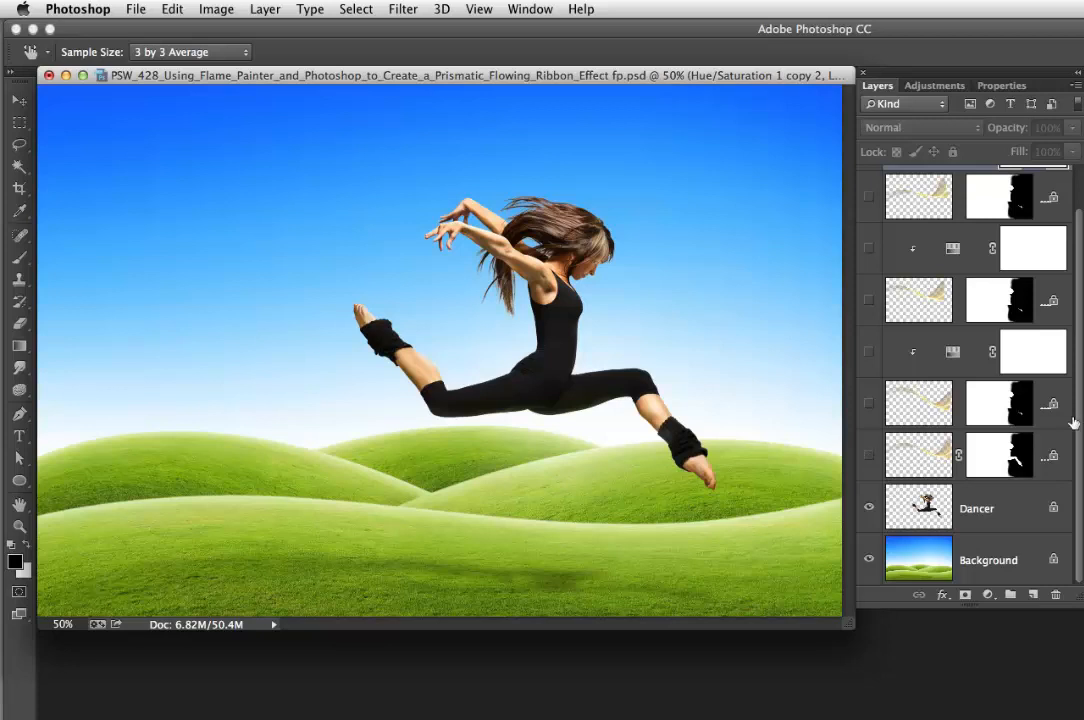
pyautogui.scroll(2, 1078, 430)
pyautogui.click(869, 500)
pyautogui.click(869, 449)
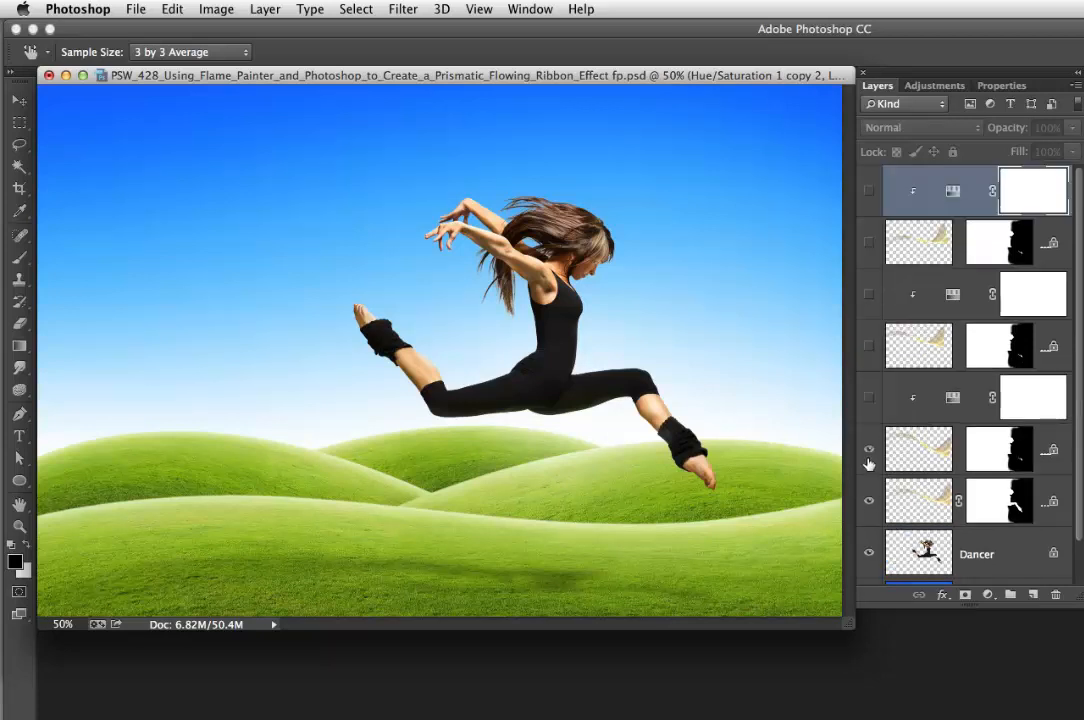
pyautogui.moveTo(867, 394); pyautogui.dragTo(867, 187)
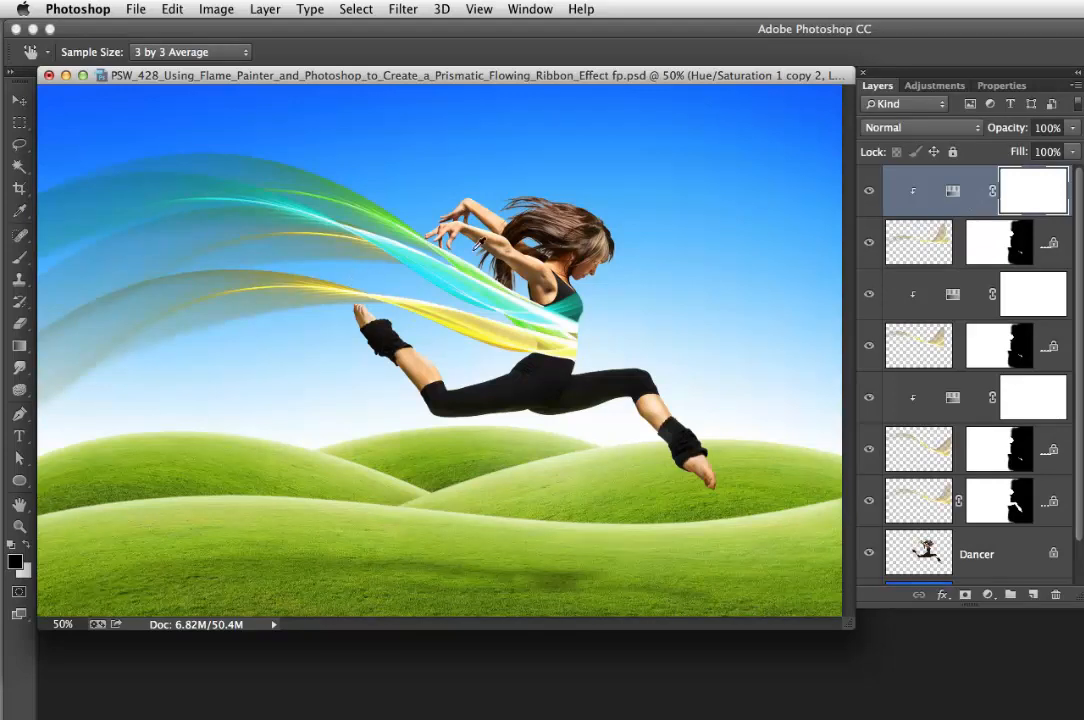
# - Inspect the ribbons up close around the dancer's torso and compare the full image with and without the ribbon layers
pyautogui.keyDown('super'); pyautogui.click(541, 297); pyautogui.keyUp('super')
pyautogui.keyDown('super'); pyautogui.click(542, 297); pyautogui.keyUp('super')
pyautogui.moveTo(589, 291); pyautogui.dragTo(760, 420)
pyautogui.moveTo(365, 274); pyautogui.dragTo(549, 287)
pyautogui.moveTo(646, 267); pyautogui.dragTo(523, 259)
pyautogui.moveTo(747, 299); pyautogui.dragTo(591, 286)
pyautogui.keyDown('alt'); pyautogui.keyDown('super'); pyautogui.click(661, 291); pyautogui.keyUp('super'); pyautogui.keyUp('alt')
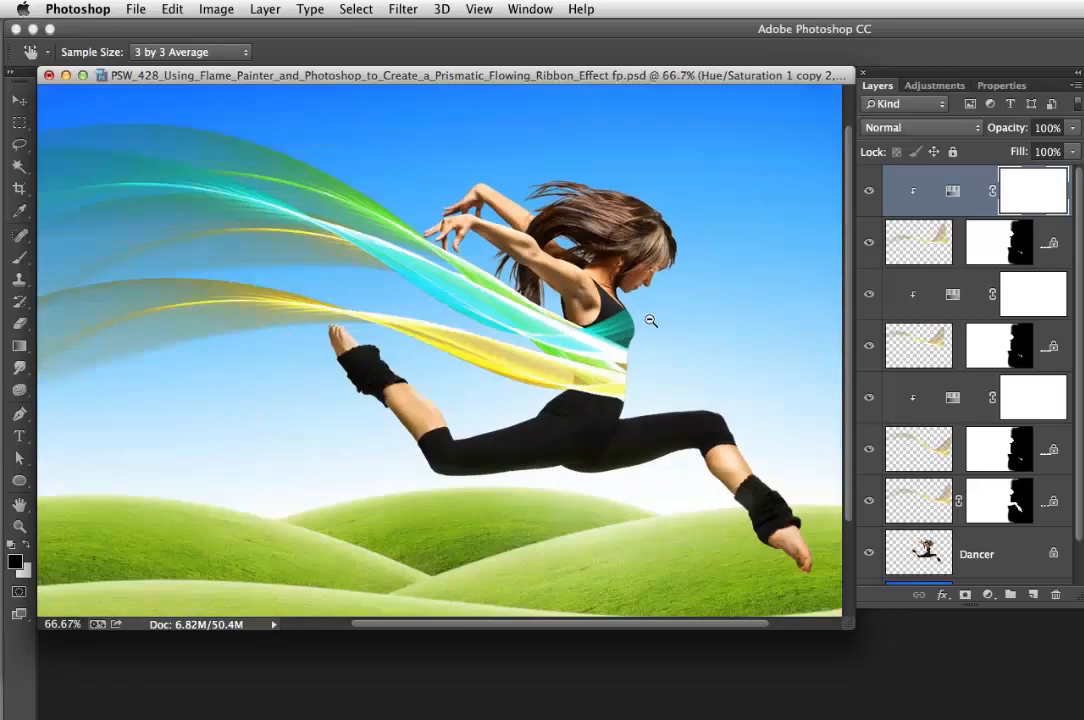
pyautogui.keyDown('alt'); pyautogui.keyDown('super'); pyautogui.click(640, 305); pyautogui.keyUp('super'); pyautogui.keyUp('alt')
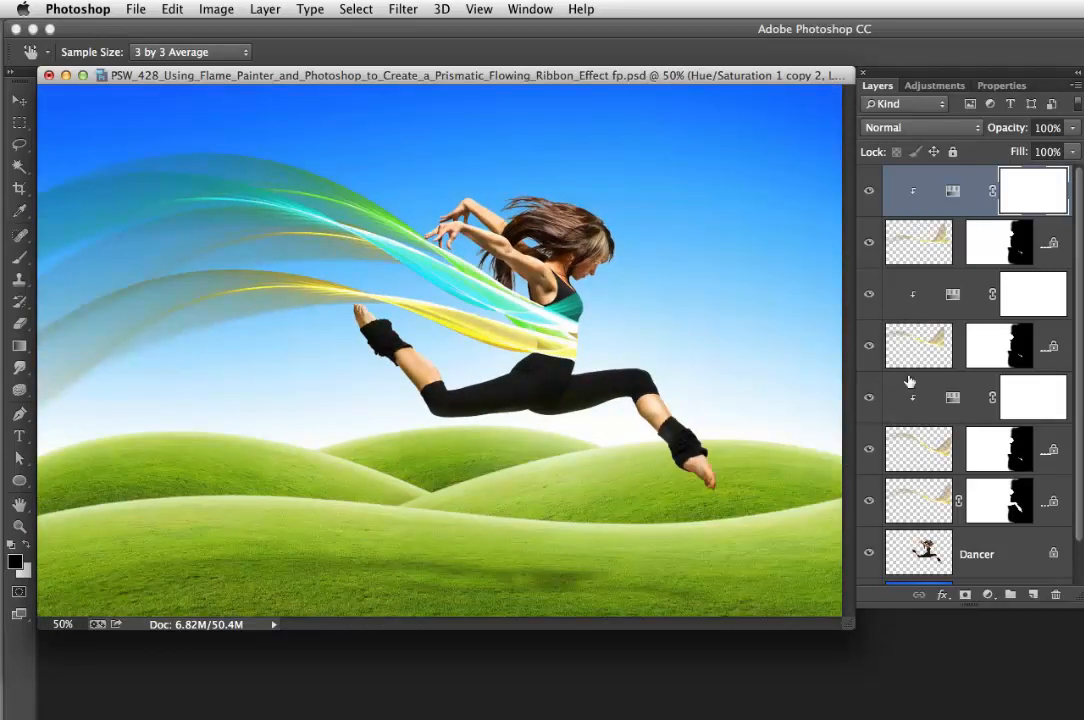
pyautogui.moveTo(874, 503); pyautogui.dragTo(871, 200)
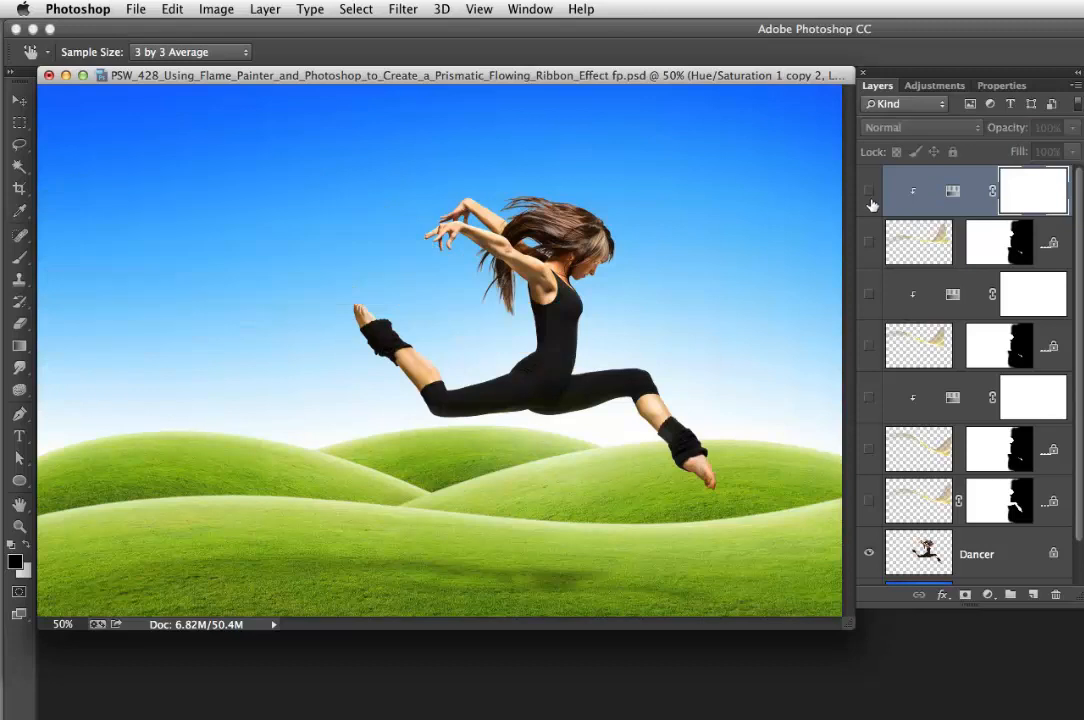
pyautogui.moveTo(871, 506); pyautogui.dragTo(871, 186)
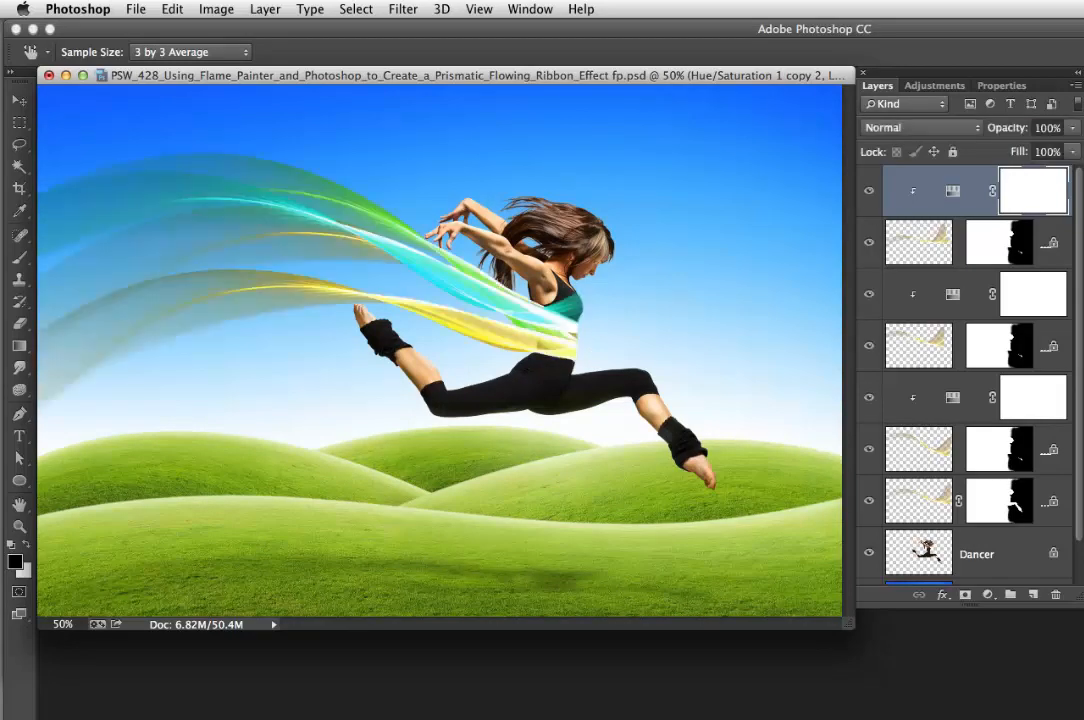